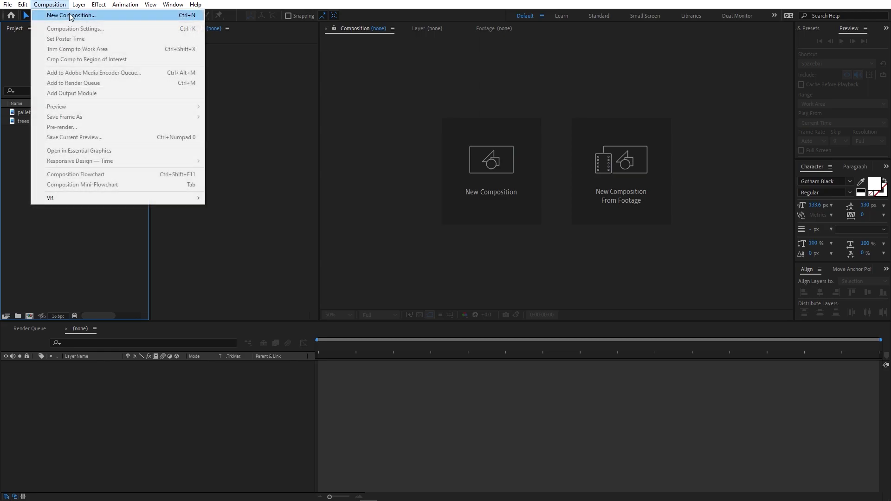
- Create a 1920 × 1080 composition named Main and place pallet.png in its lower-left area
text(Main)
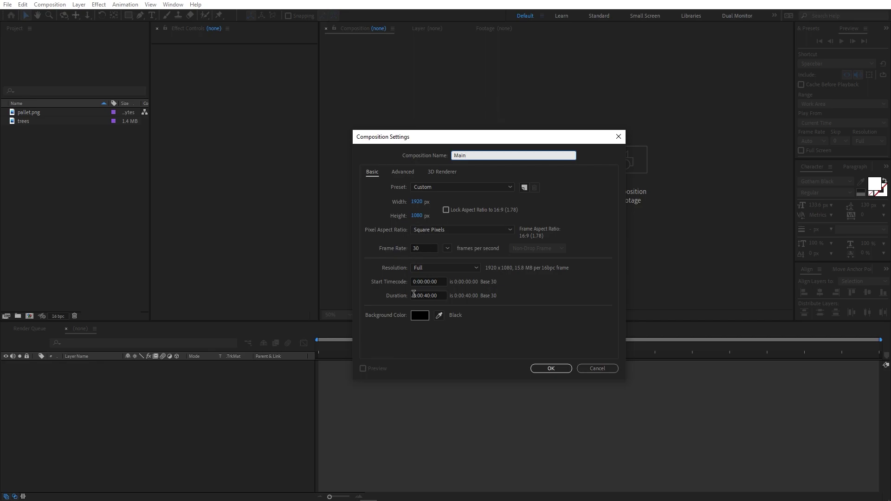
click(548, 368)
click(54, 204)
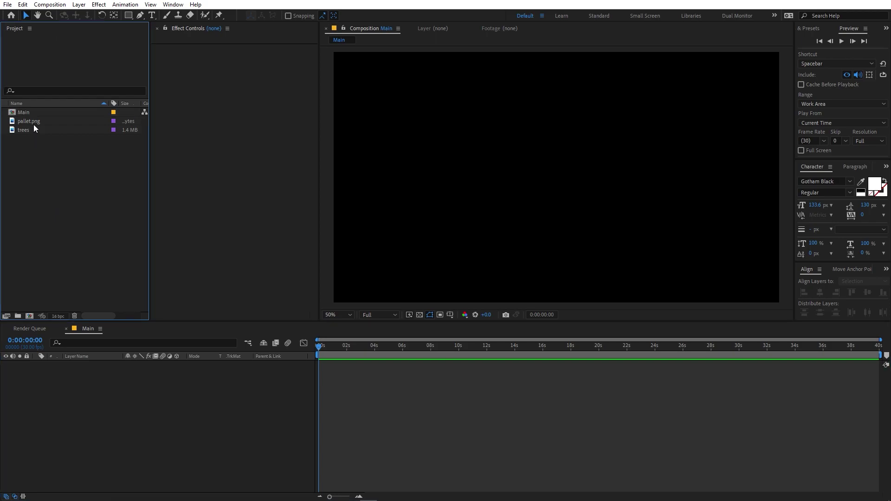
drag(31, 121, 396, 272)
click(224, 443)
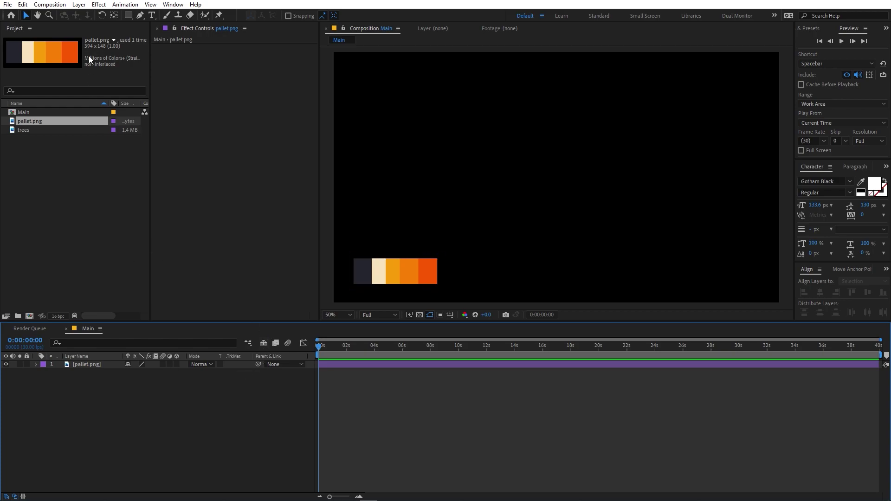
- Create a 1920 × 1080 solid named BG, coloured with the palette's dark blue swatch
click(79, 4)
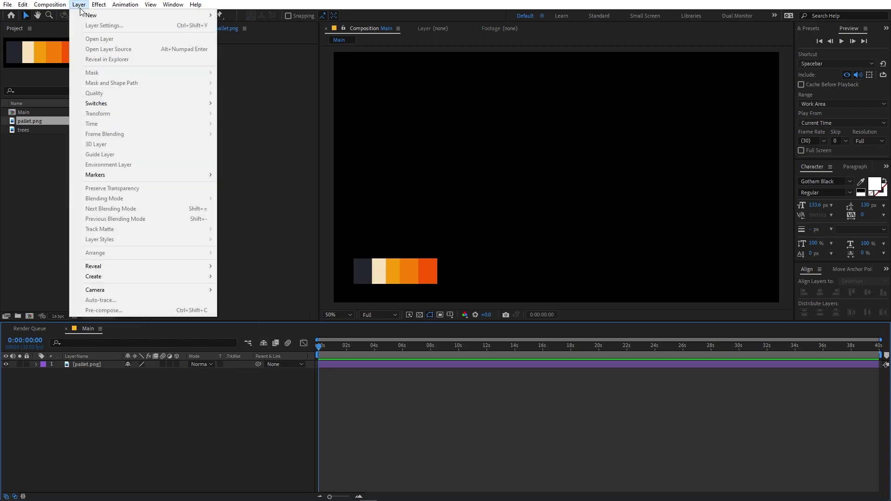
mouse_move(98, 17)
click(250, 25)
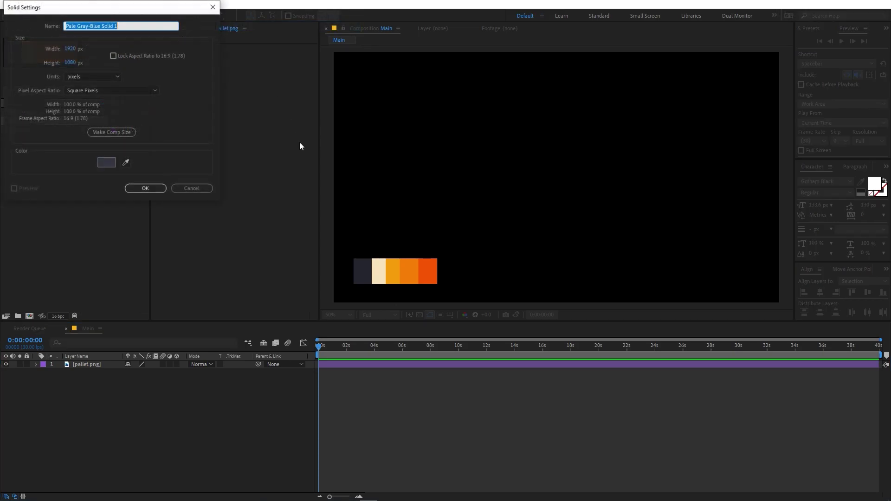
click(126, 162)
click(365, 268)
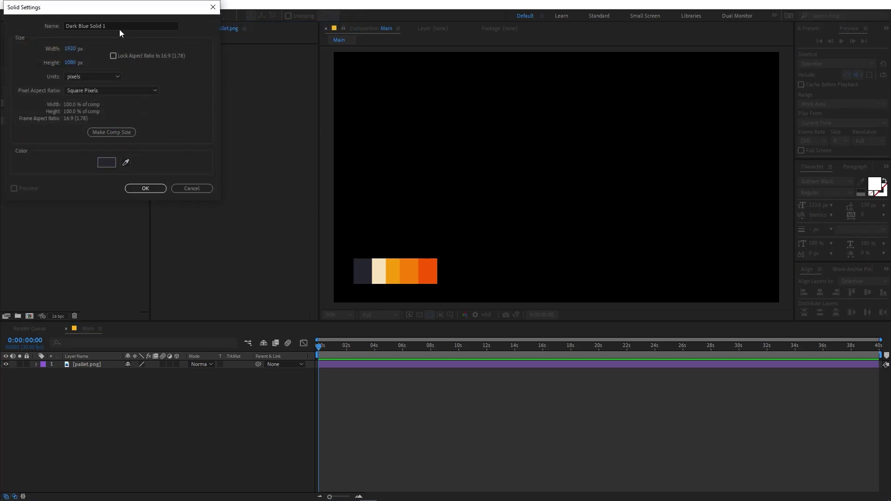
drag(121, 26, 2, 27)
text(BG)
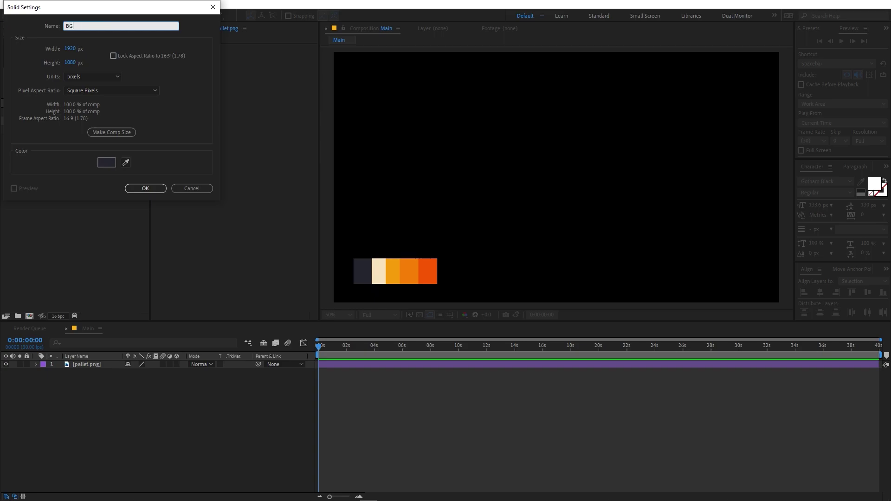
click(149, 190)
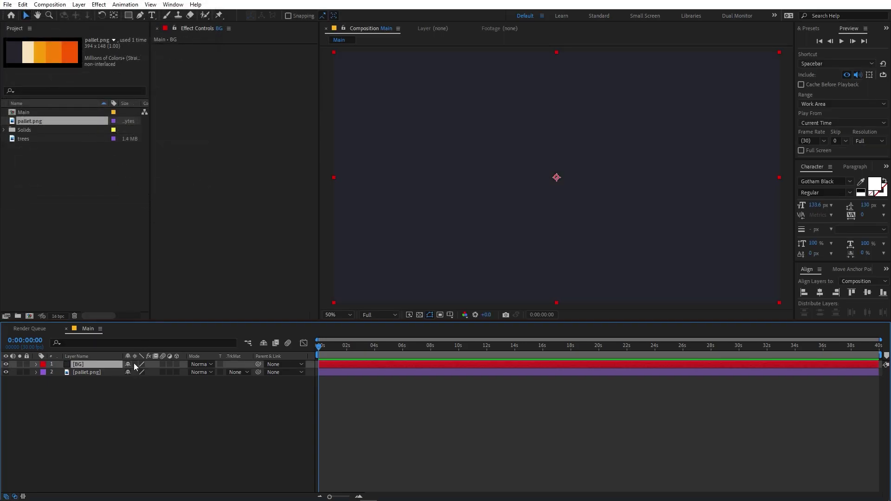
- Move the pallet.png layer above BG and lock the BG layer
click(97, 372)
key(ctrl+])
click(118, 414)
click(71, 272)
click(27, 373)
click(97, 227)
- Draw a circle near the middle of the composition and fill it with the palette's cream colour, F7E2BC
drag(129, 15, 168, 37)
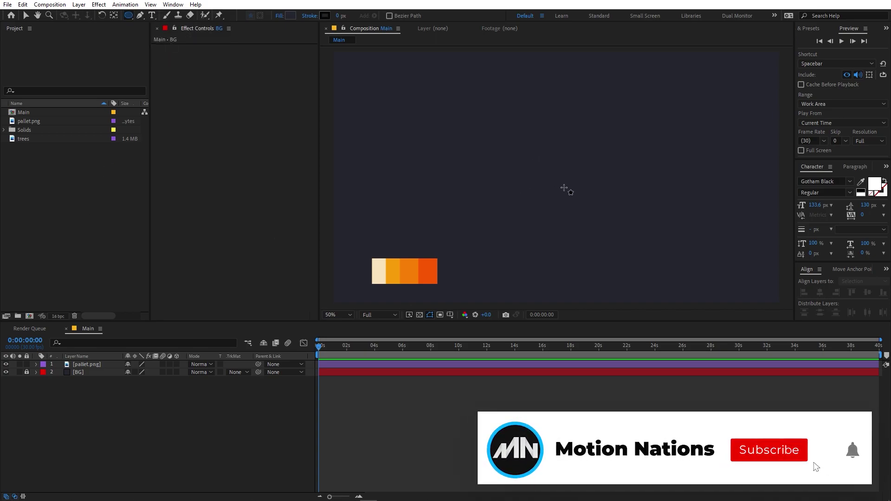
drag(562, 188, 539, 148)
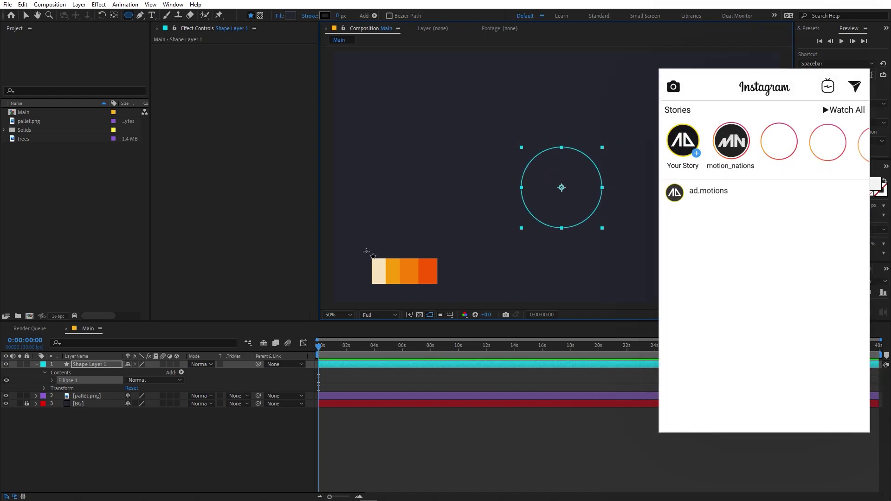
click(88, 365)
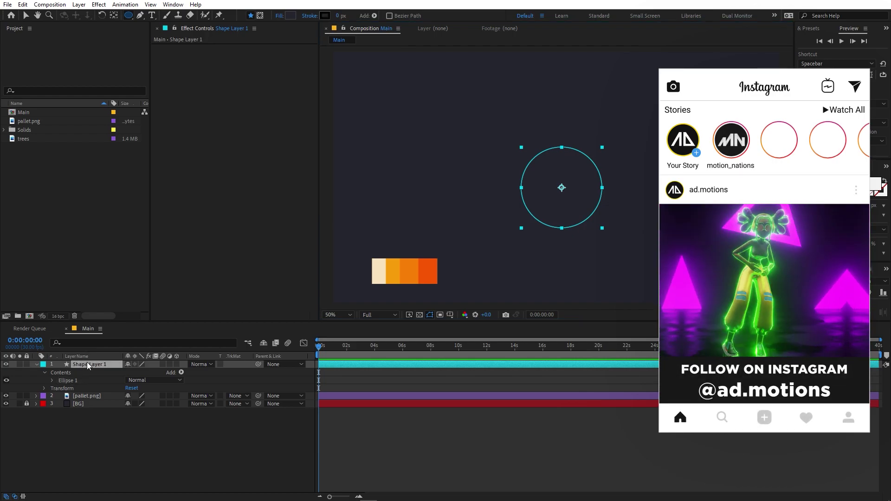
click(291, 16)
click(271, 256)
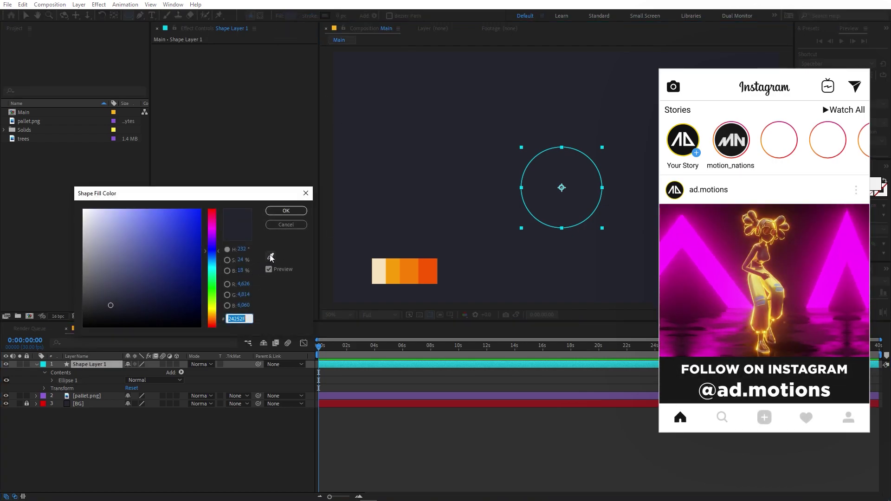
click(384, 267)
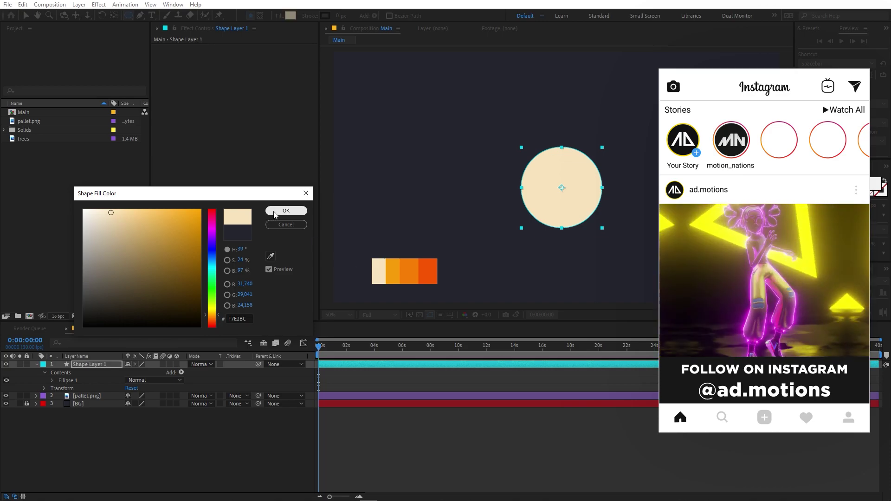
click(286, 211)
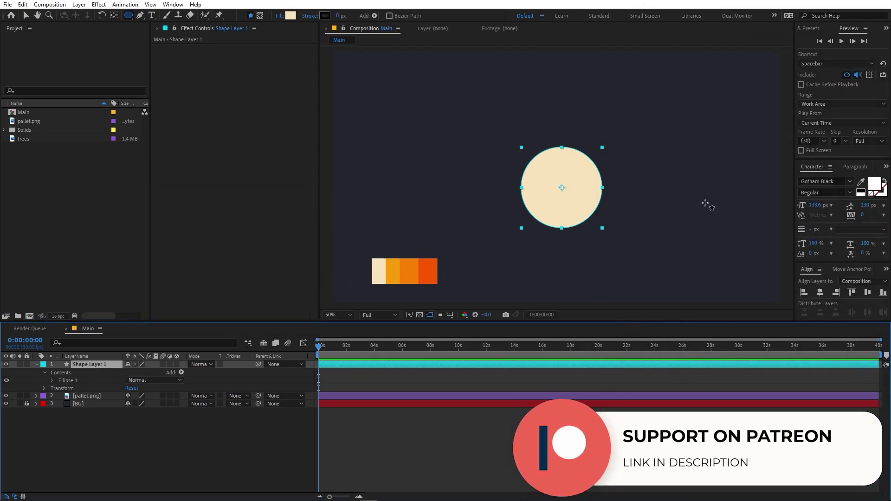
- Center the cream circle horizontally and vertically in the composition
key(v)
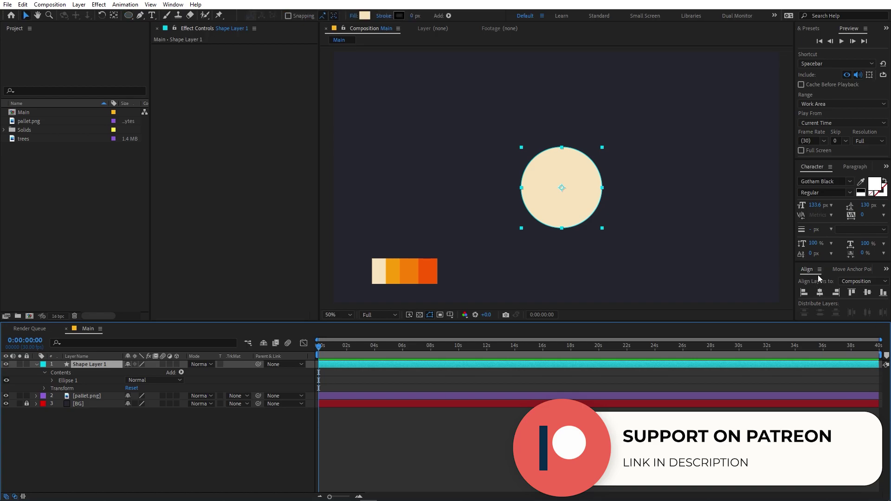
click(820, 293)
click(869, 293)
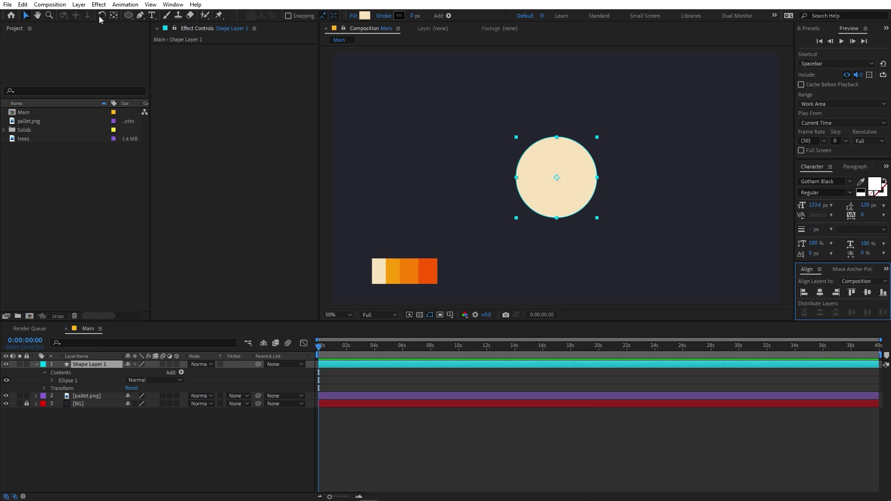
click(173, 4)
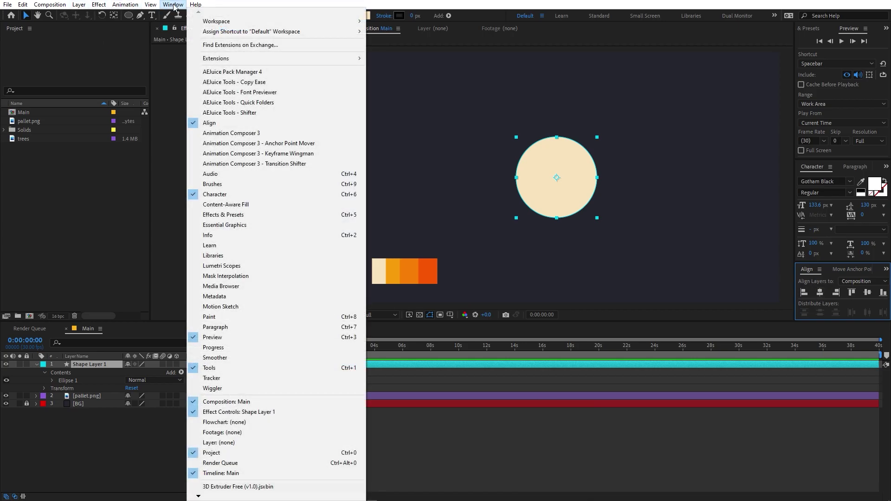
click(209, 123)
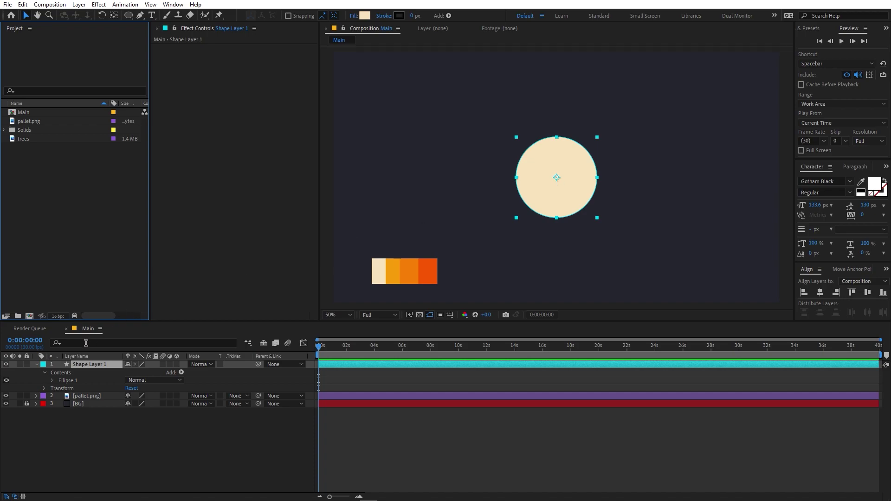
- Center the circle layer's anchor point on its shape
click(96, 363)
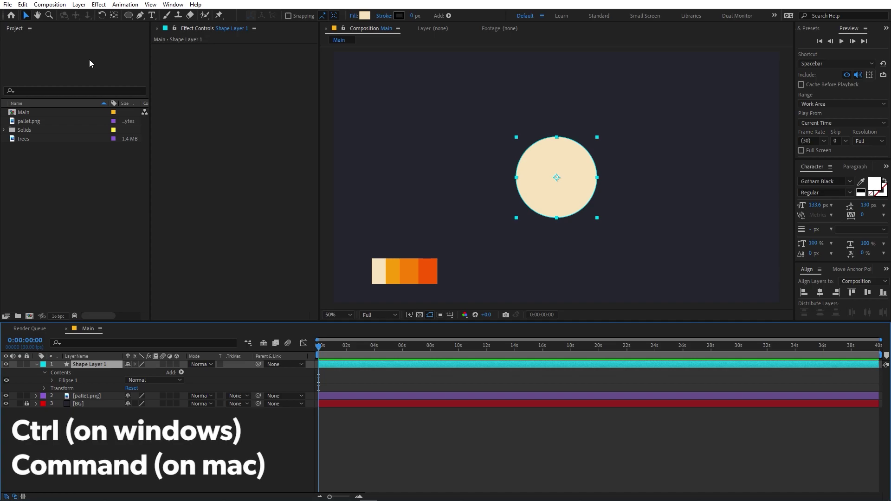
click(114, 16)
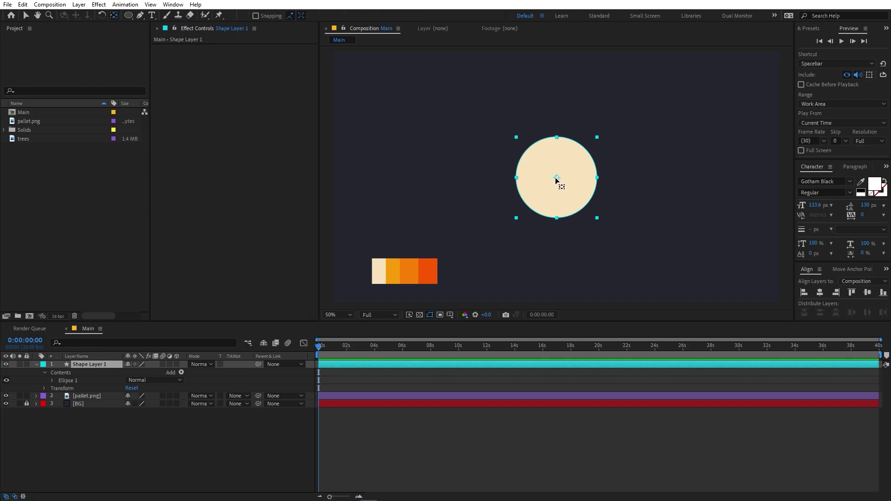
click(25, 16)
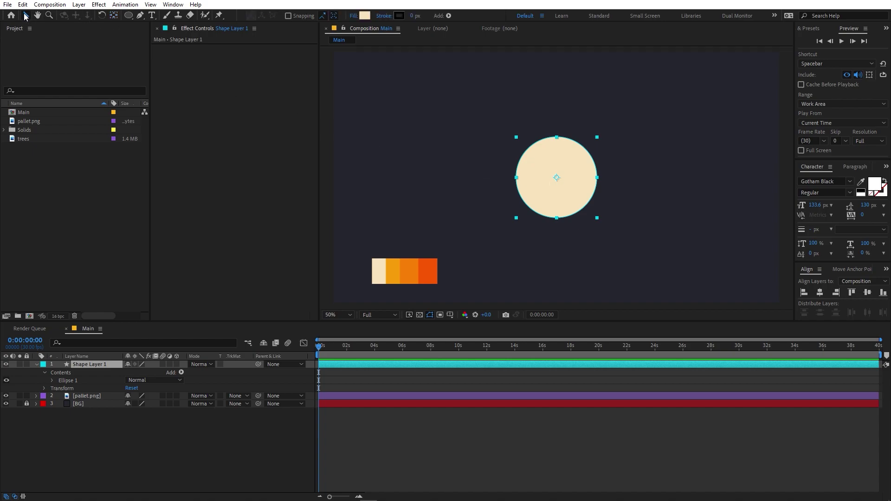
- Duplicate the circle layer and set the scale of the lower one, Shape Layer 1, to 162%
click(93, 364)
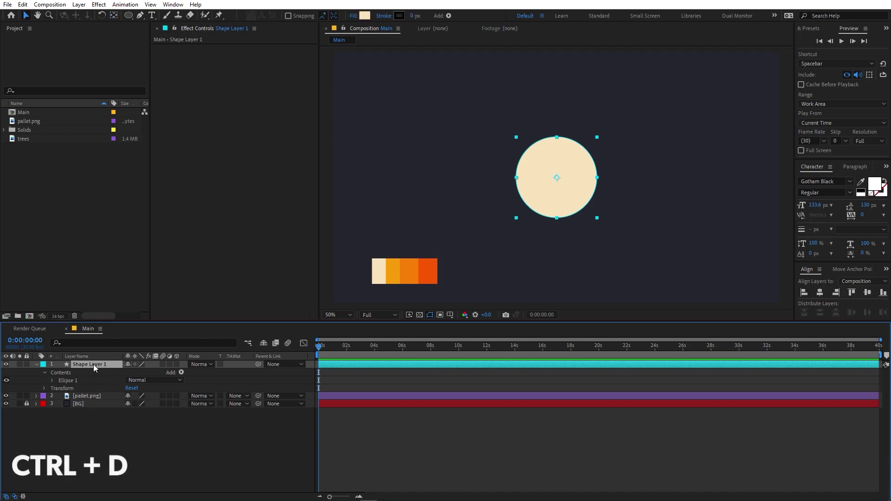
key(ctrl+d)
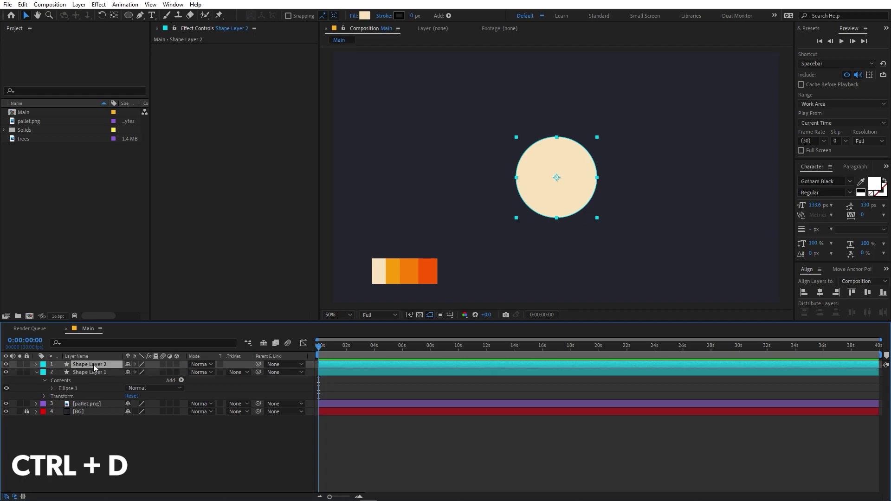
click(95, 374)
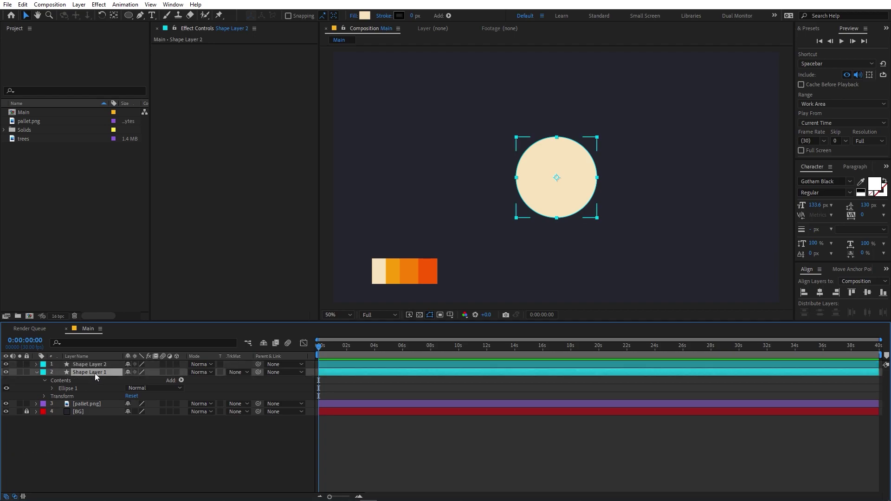
key(s)
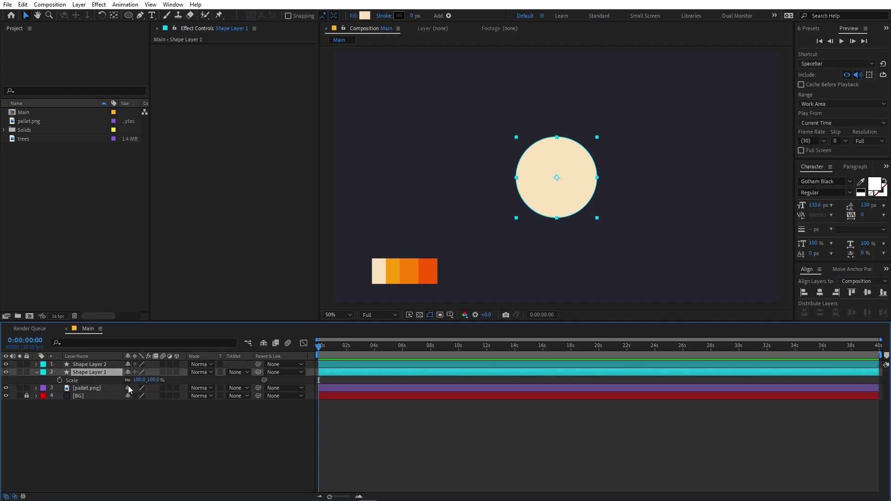
drag(137, 380, 138, 379)
click(139, 379)
text(162)
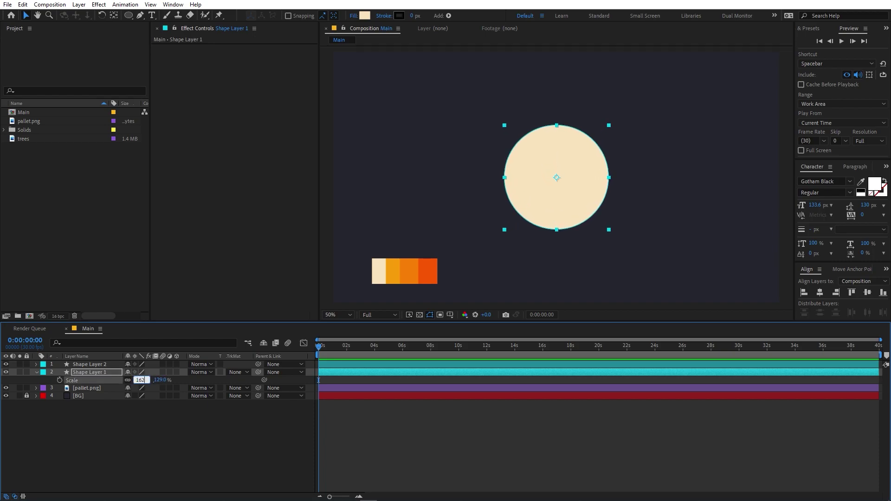
key(Return)
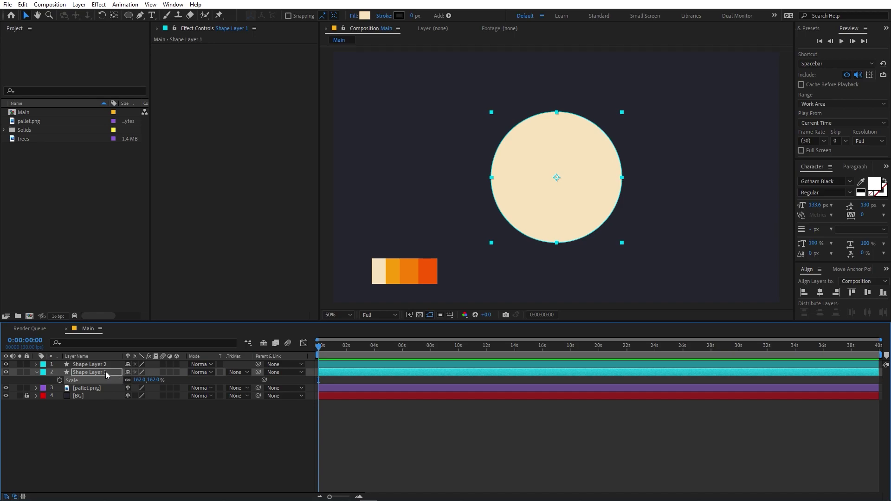
- Fill the enlarged circle on Shape Layer 1 with the palette's yellow-orange swatch
click(365, 16)
click(271, 257)
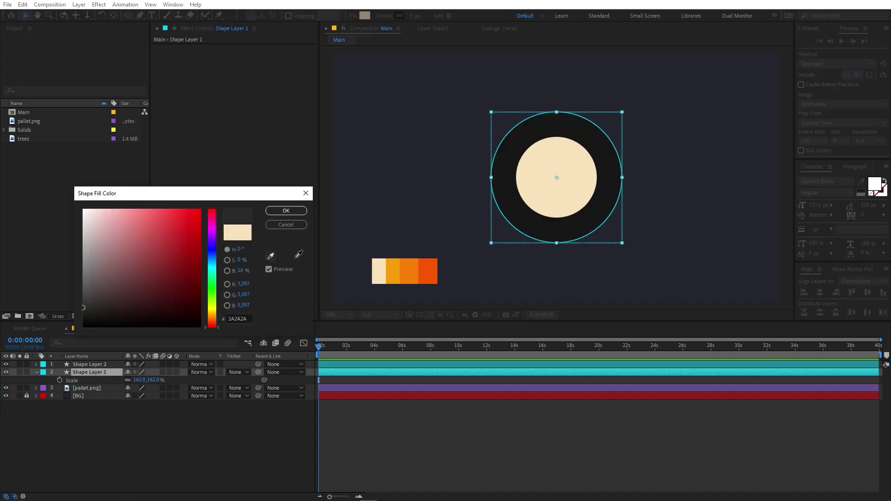
click(398, 265)
click(286, 211)
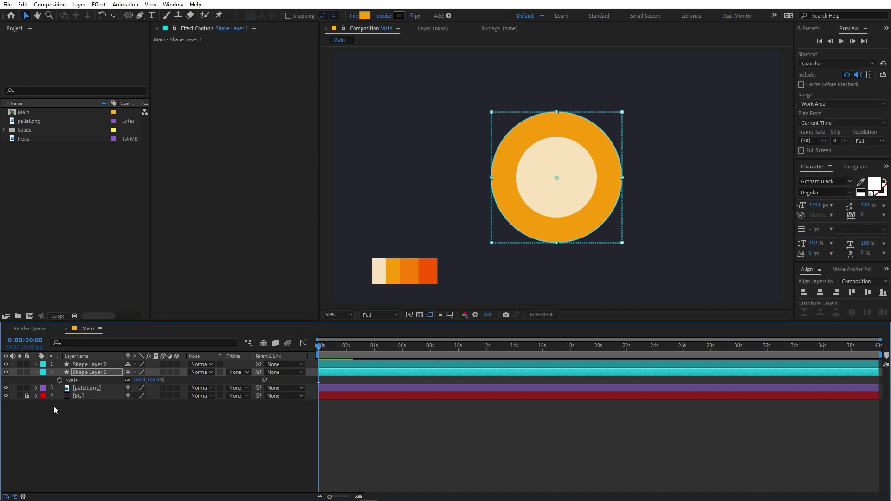
- Duplicate the yellow-orange circle layer and set the scale of the lower one, Shape Layer 1, to 225%
click(95, 371)
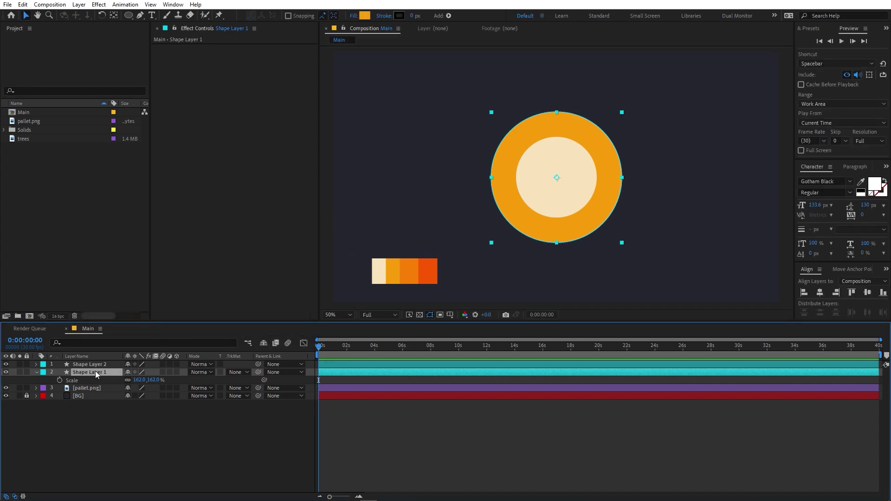
key(ctrl+d)
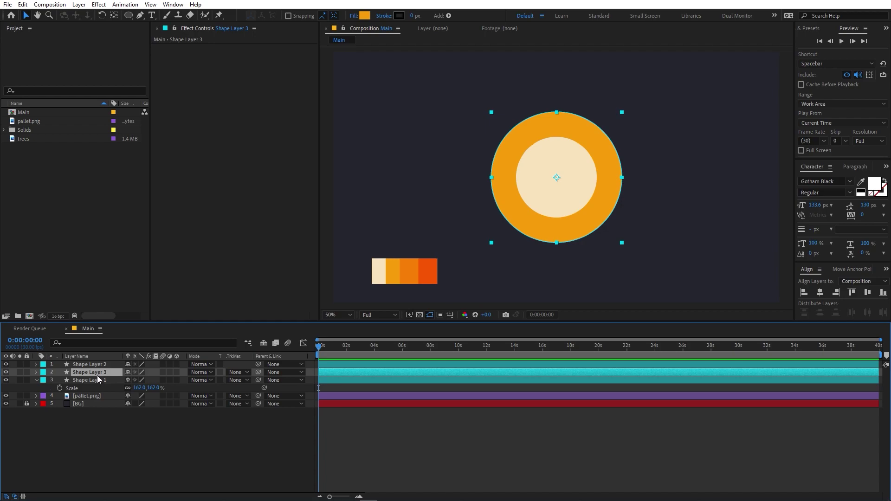
click(98, 381)
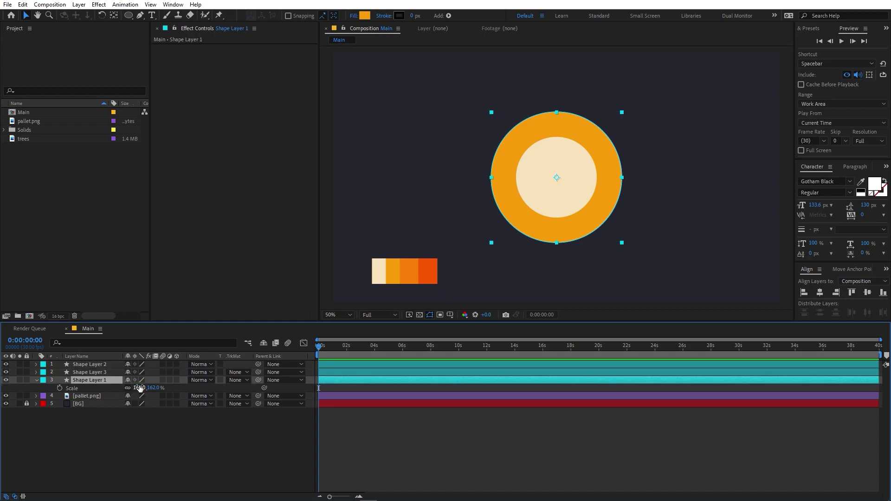
click(140, 387)
text(225)
key(Return)
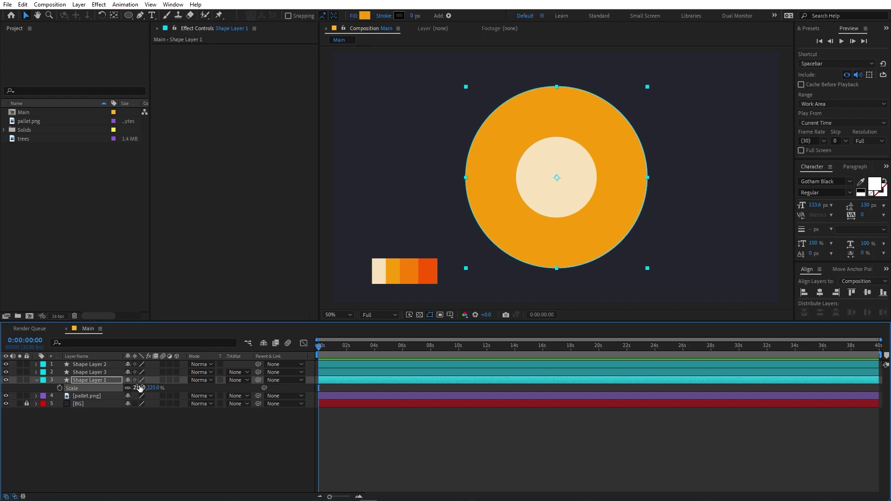
- Fill the 225% circle on Shape Layer 1 with the palette's orange swatch
click(366, 15)
click(270, 258)
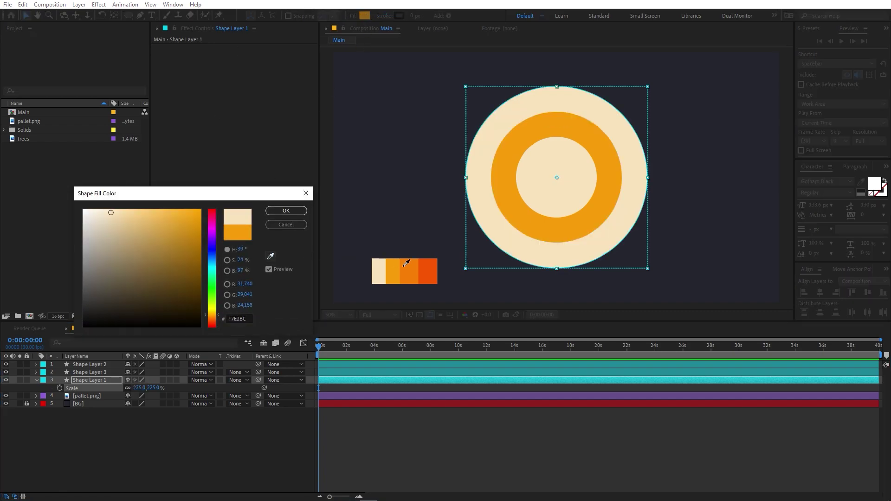
click(409, 270)
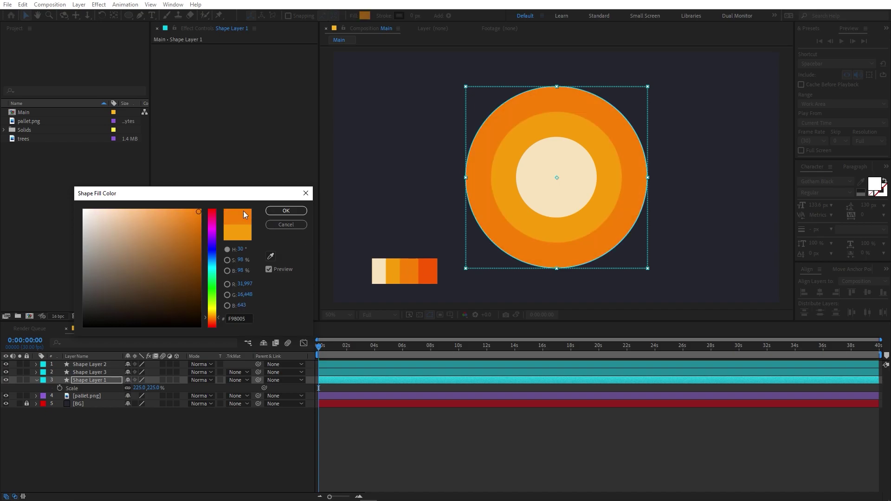
click(287, 211)
- Duplicate the orange circle layer and set the scale of the lower one, Shape Layer 1, to 285%
click(96, 380)
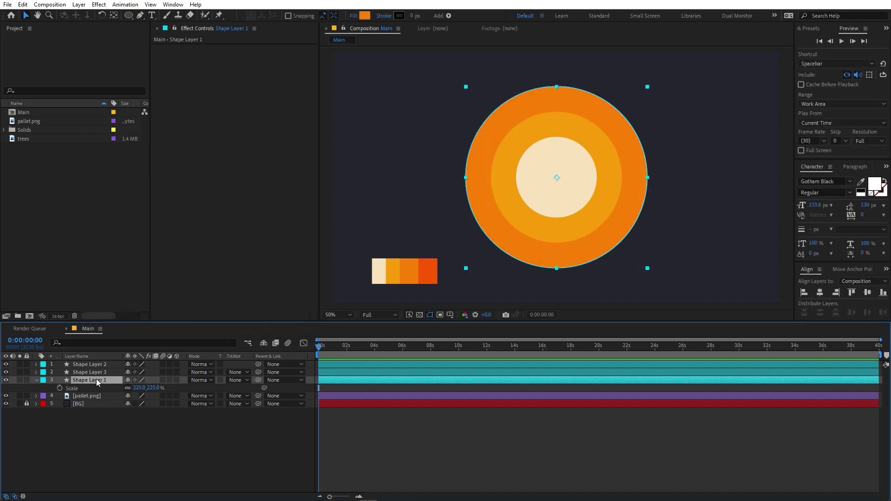
key(ctrl+d)
click(103, 387)
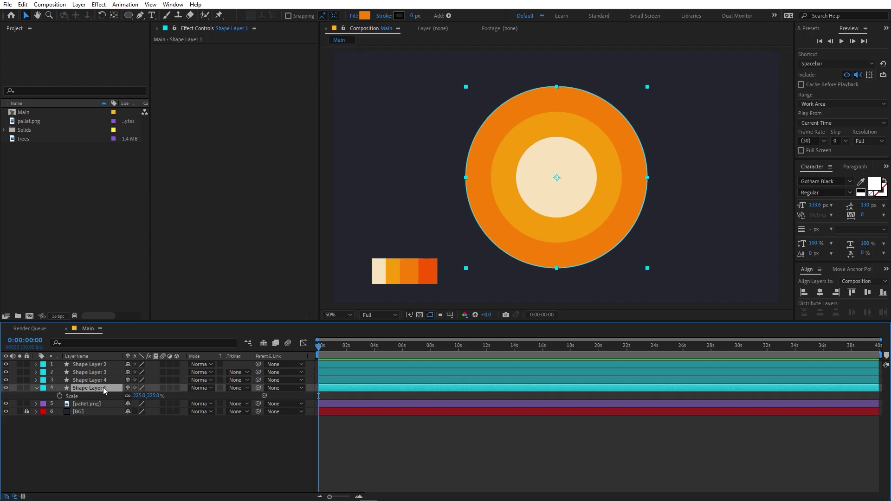
click(137, 396)
text(285)
key(Return)
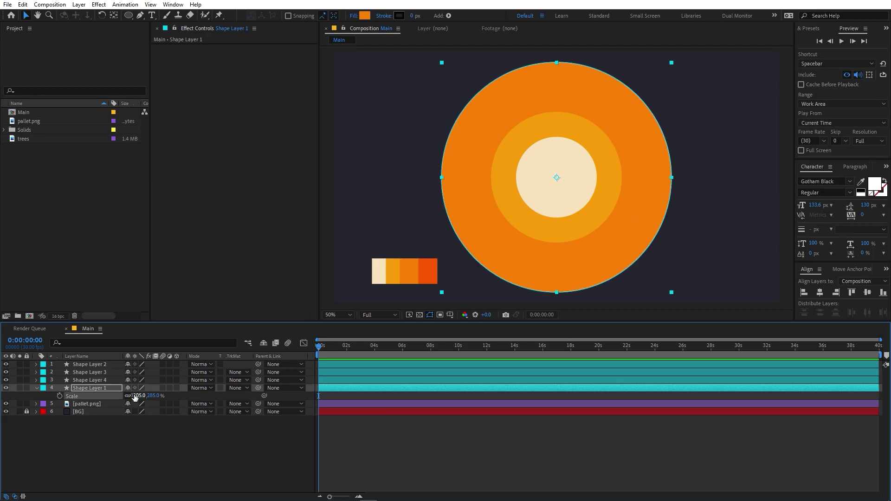
- Fill the 285% circle on Shape Layer 1 with the palette's red-orange swatch
click(362, 16)
click(271, 256)
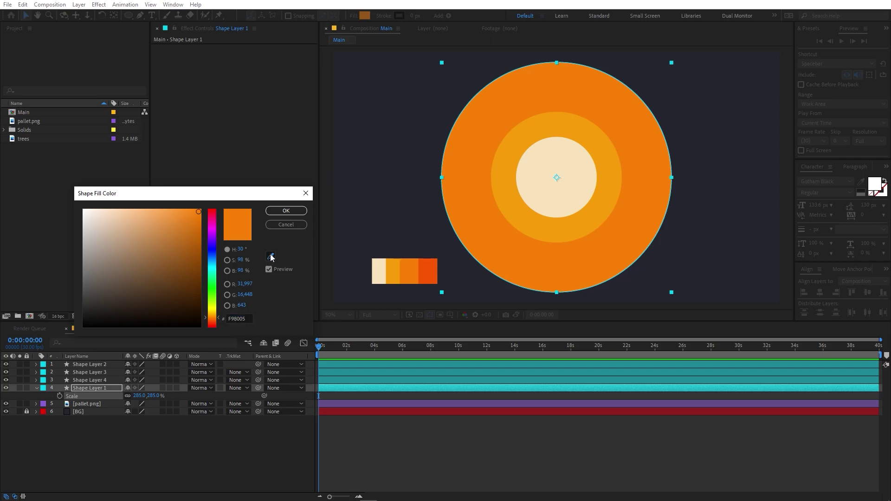
click(429, 273)
click(285, 212)
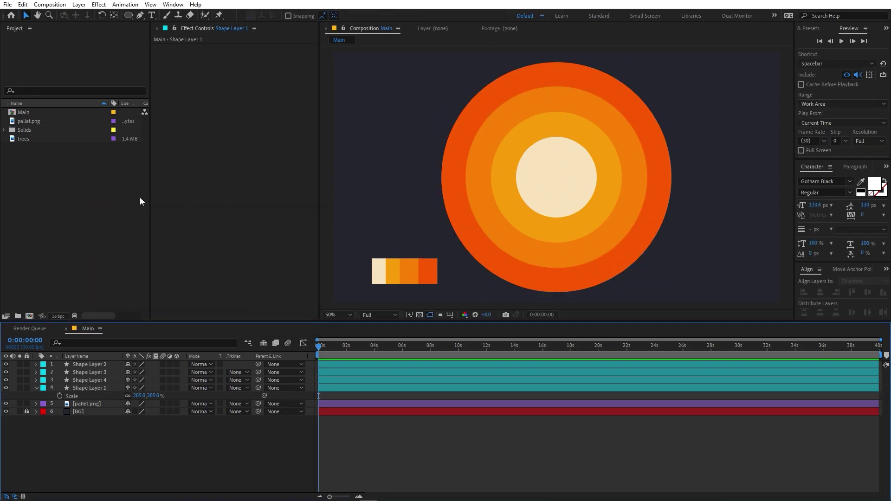
- Create a 1920 x 1080 px solid layer whose colour is sampled from the dark composition background
click(79, 4)
mouse_move(92, 17)
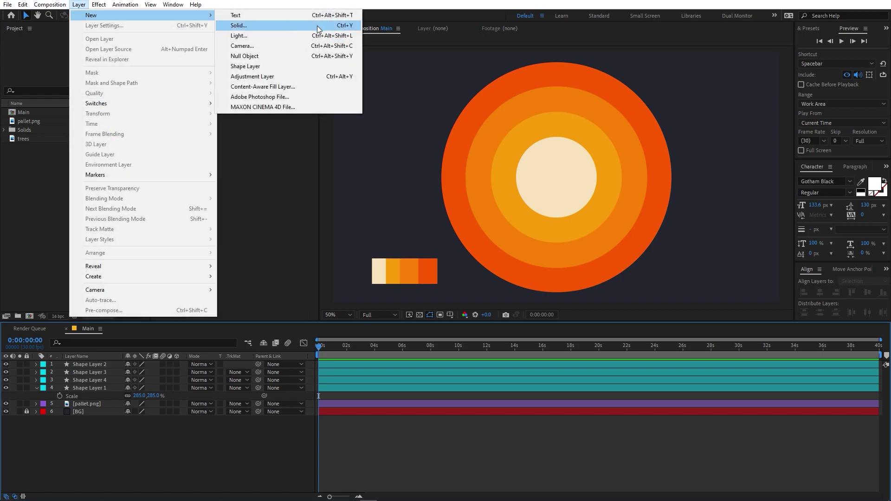
click(244, 24)
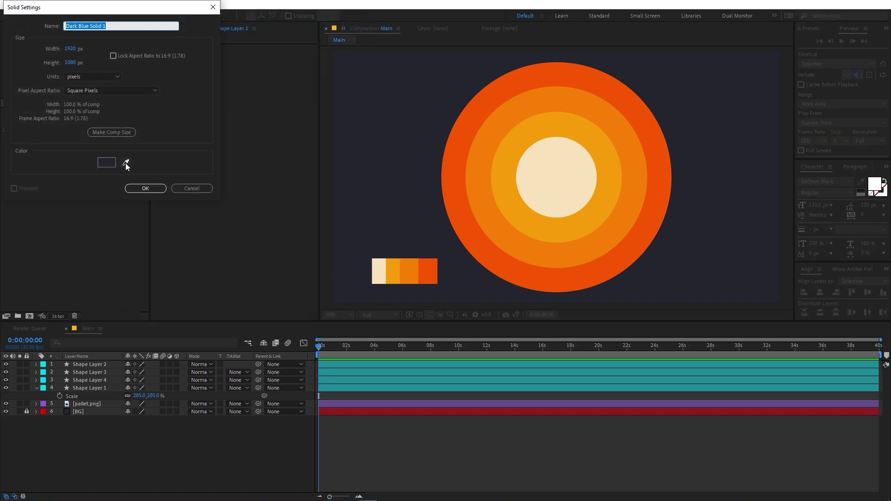
click(126, 162)
click(369, 146)
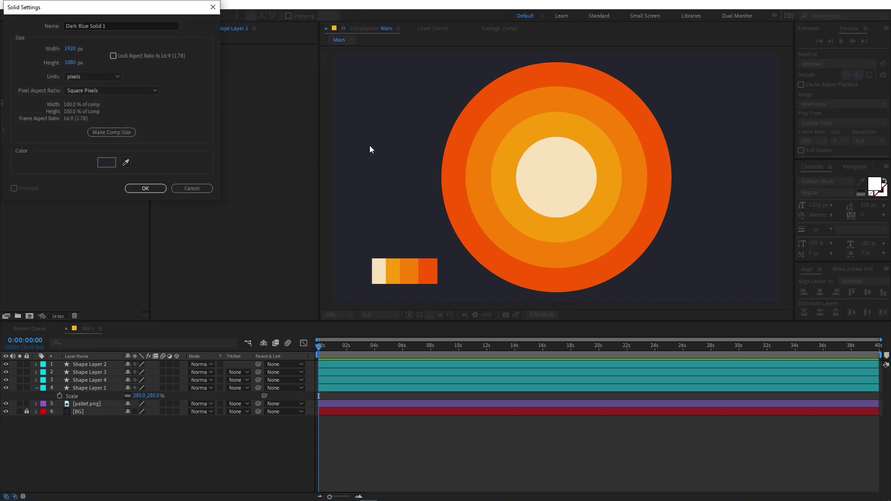
click(146, 188)
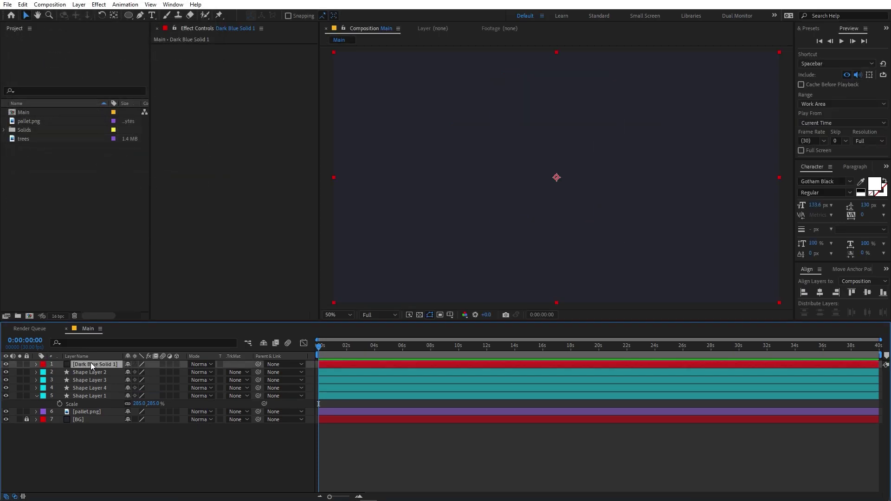
- Unlink the dark solid's scale, set its height to 50%, and align it to the composition's bottom edge to mask the circles' lower halves
key(s)
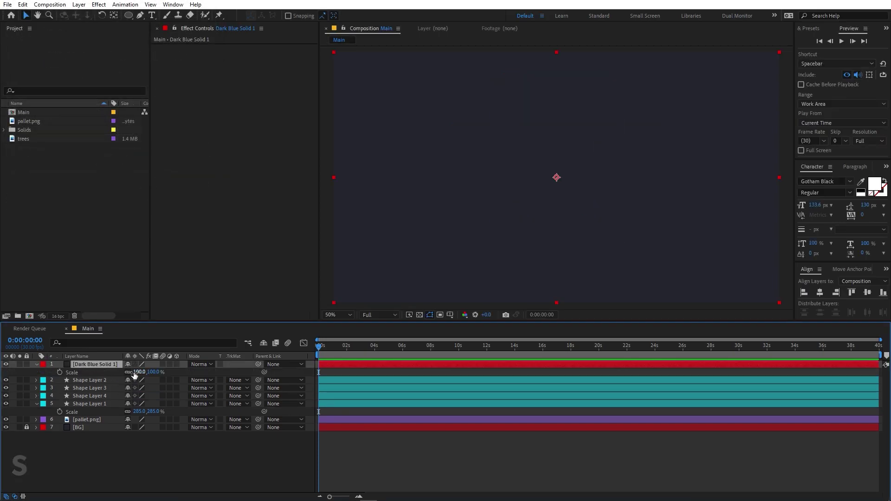
click(130, 372)
click(154, 372)
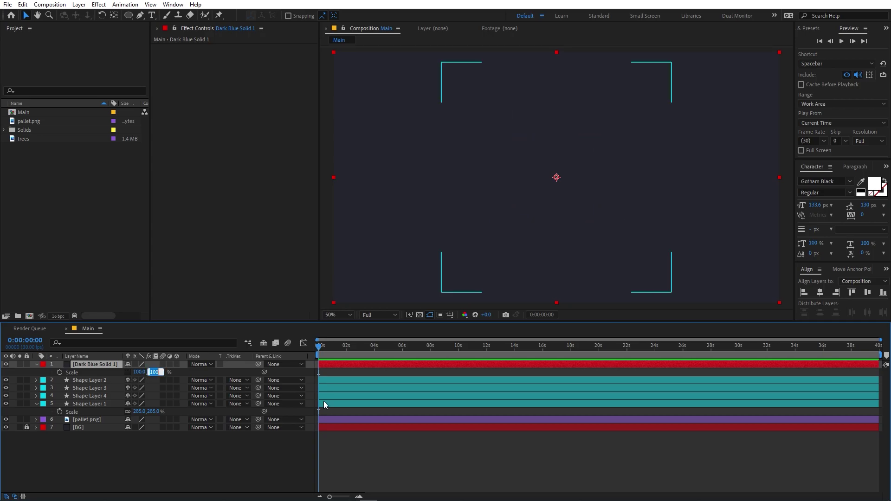
text(50)
key(Return)
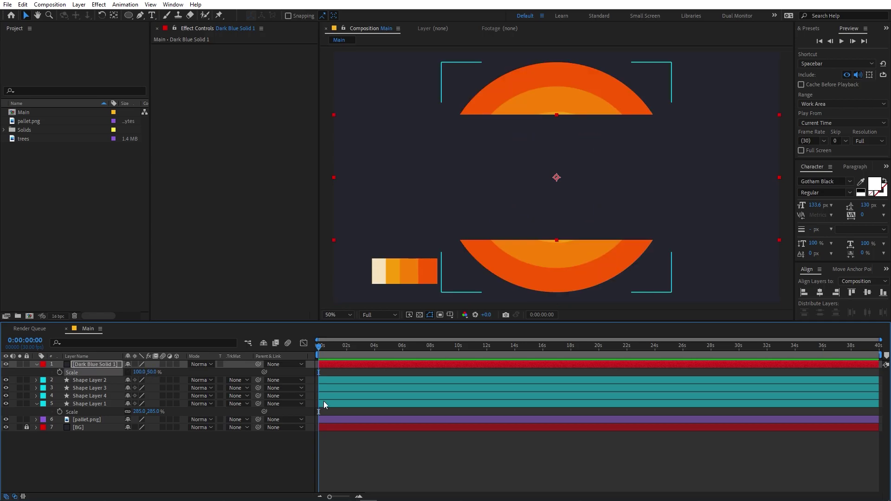
click(654, 176)
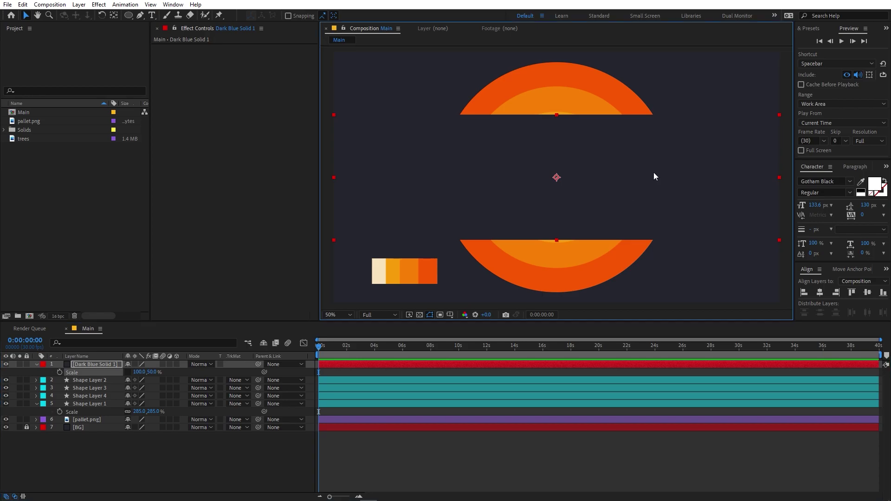
click(883, 293)
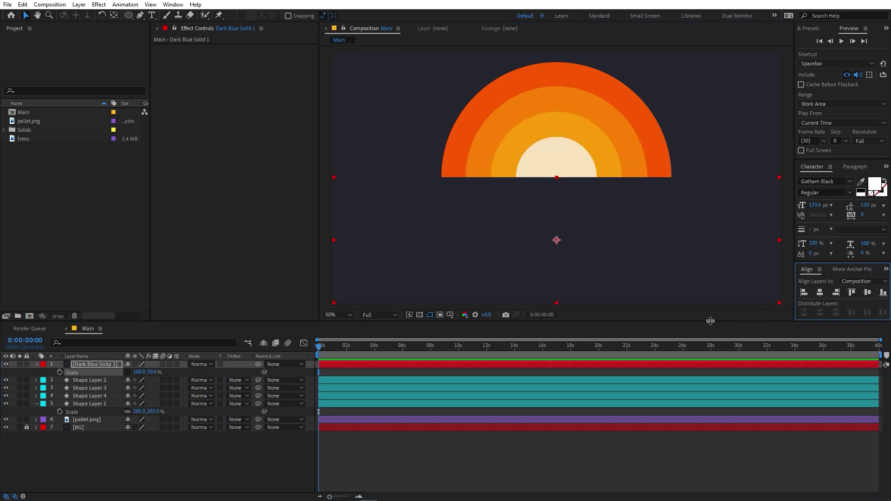
click(506, 346)
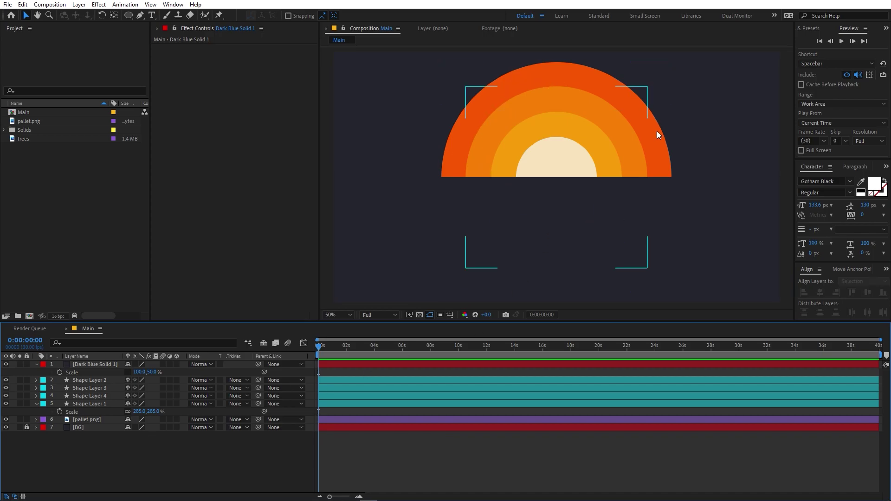
- Delete the pallet.png layer from the composition and collapse the layers' revealed scale properties
click(82, 420)
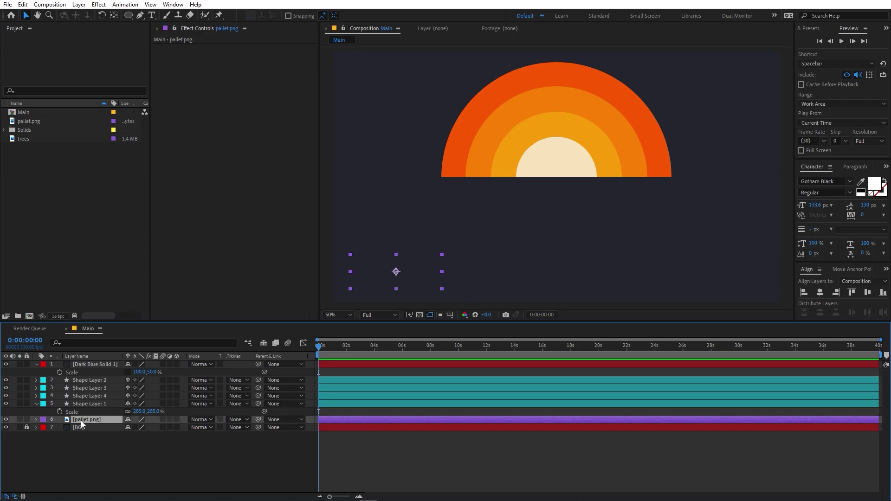
key(Delete)
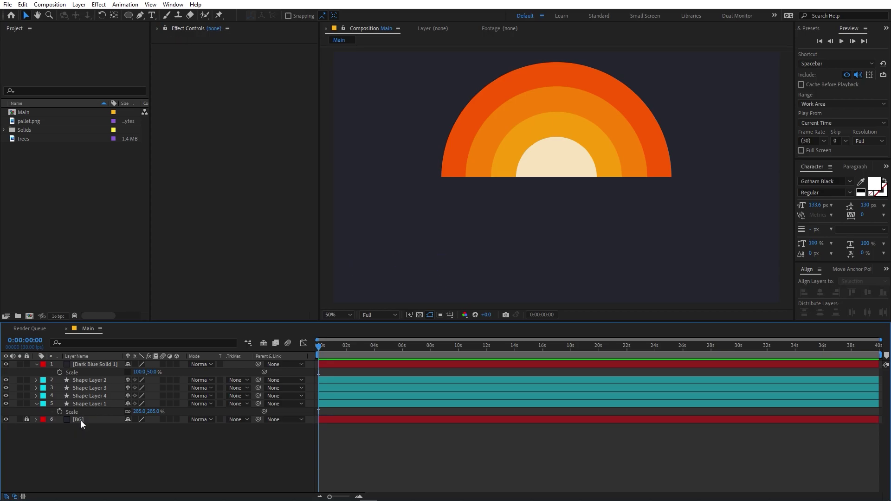
click(37, 364)
click(37, 396)
- Add scale keyframes at 0:00:02:00 to all four circle shape layers
click(90, 395)
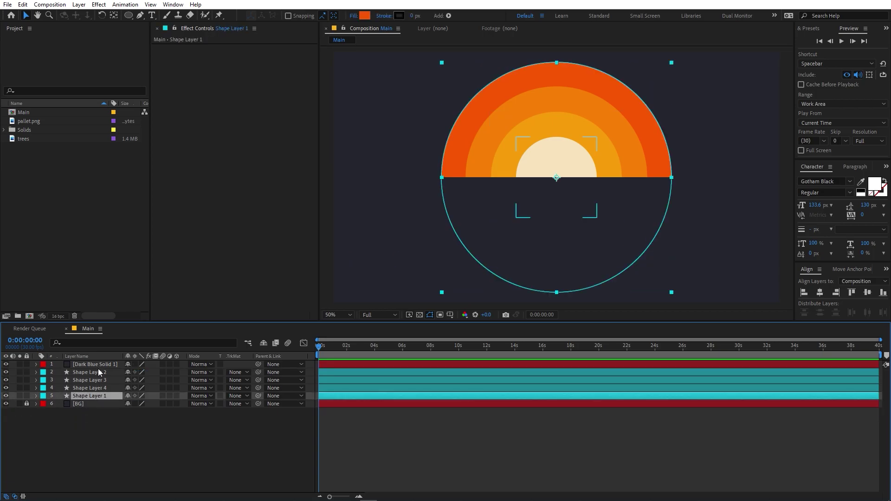
shift+click(99, 372)
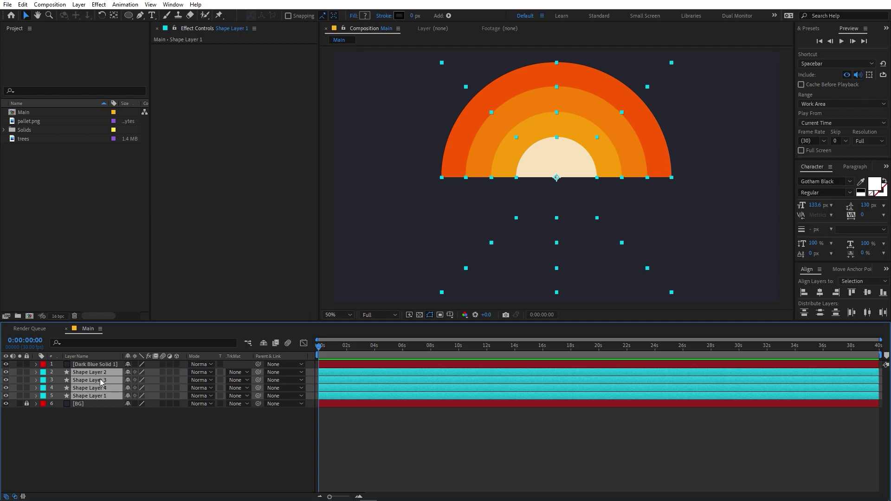
key(s)
drag(320, 353, 349, 355)
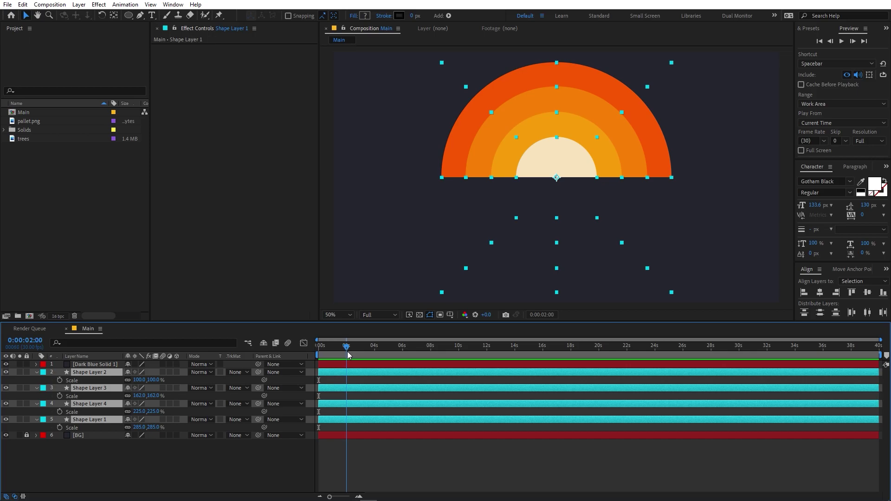
click(59, 381)
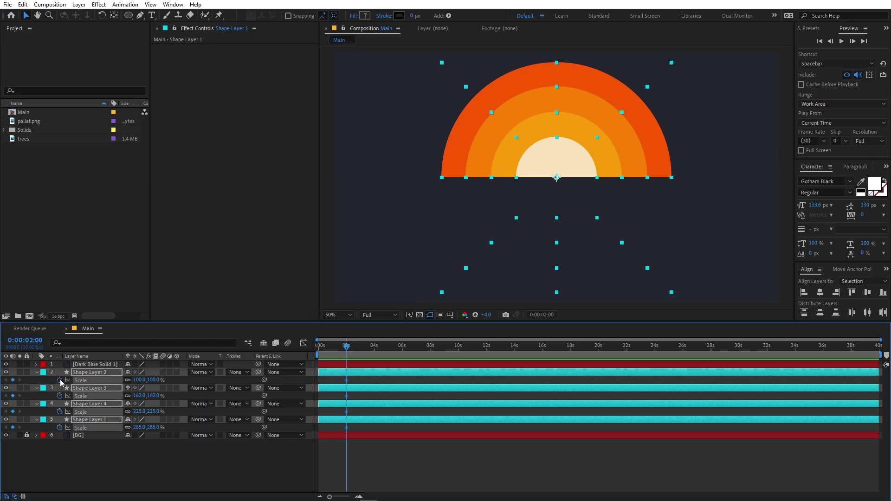
- Set the scale of all four circle layers to 0% at the composition's first frame
key(Home)
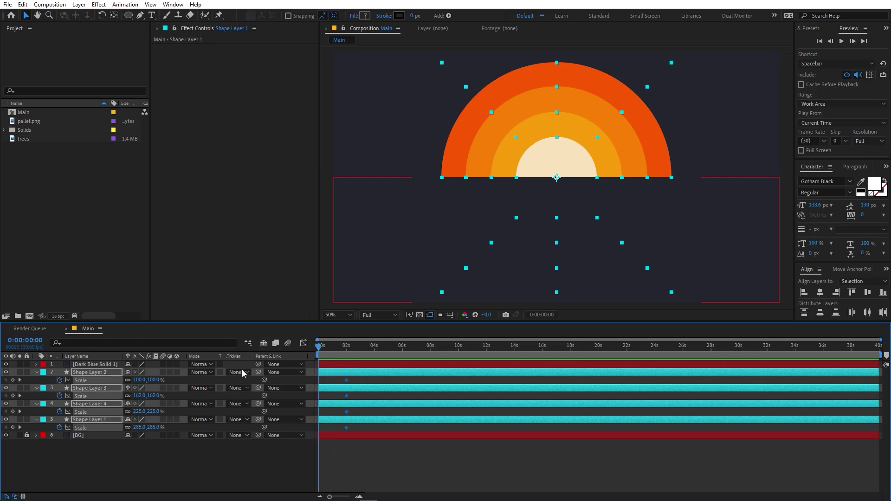
click(139, 380)
text(0)
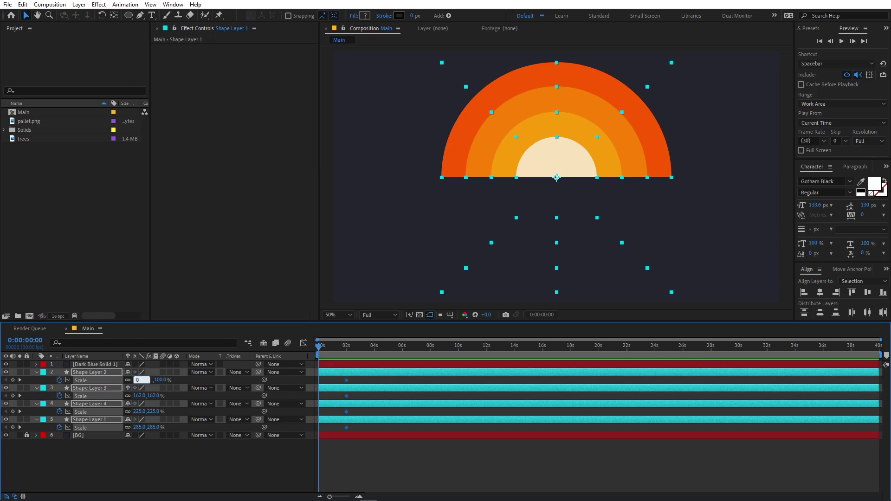
key(Return)
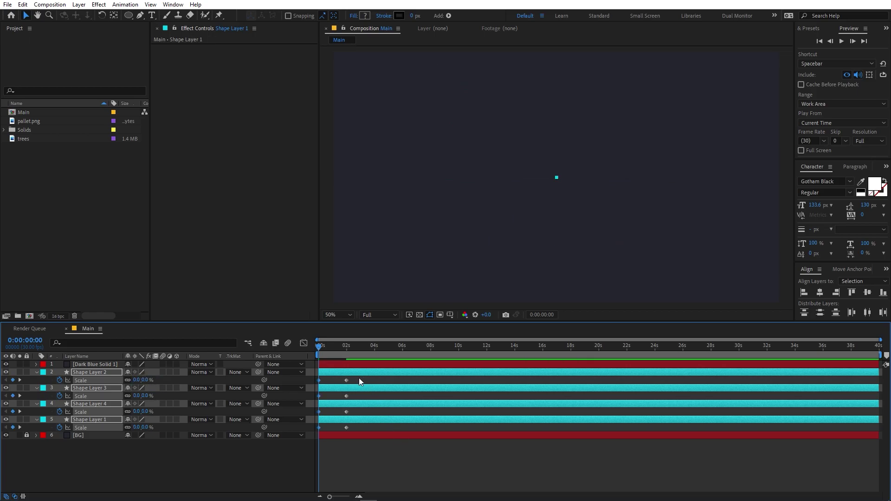
- Apply Easy Ease to all scale keyframes of the four circle layers
drag(358, 380, 307, 432)
right_click(319, 380)
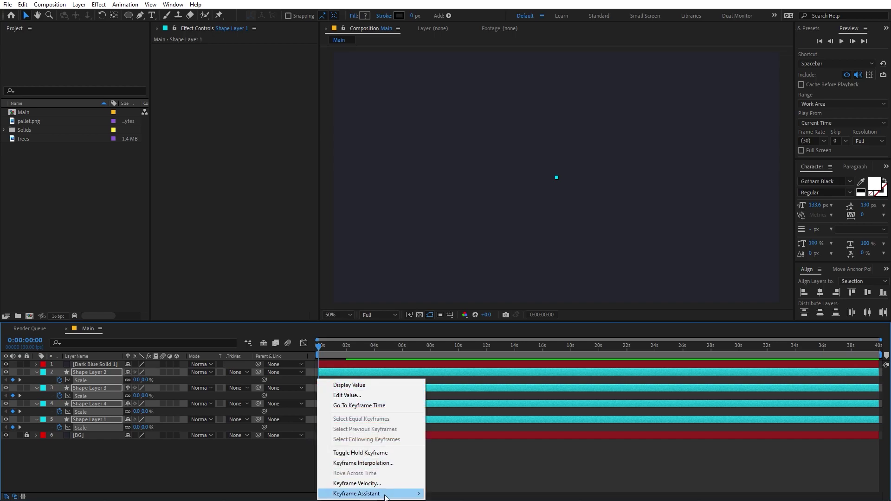
mouse_move(385, 497)
click(472, 424)
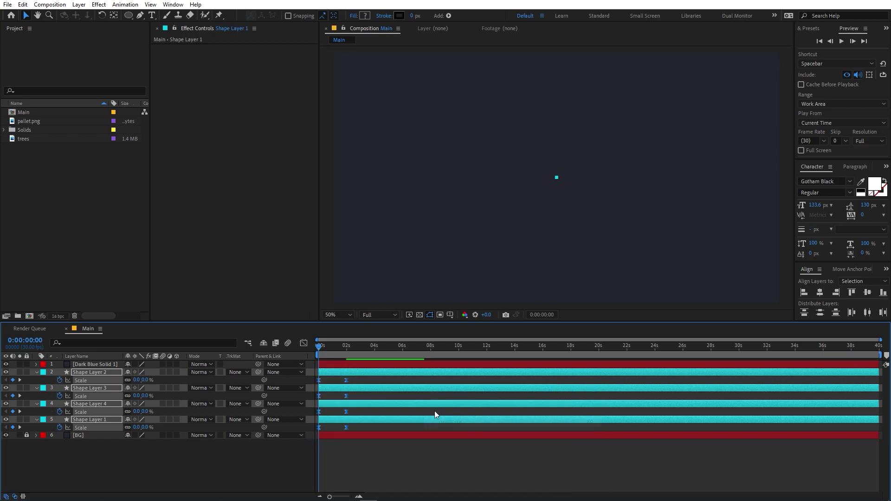
- Reshape the scale speed graph by extending the end keyframes' influence to the curve's midpoint for an early peak and long slowdown
click(303, 343)
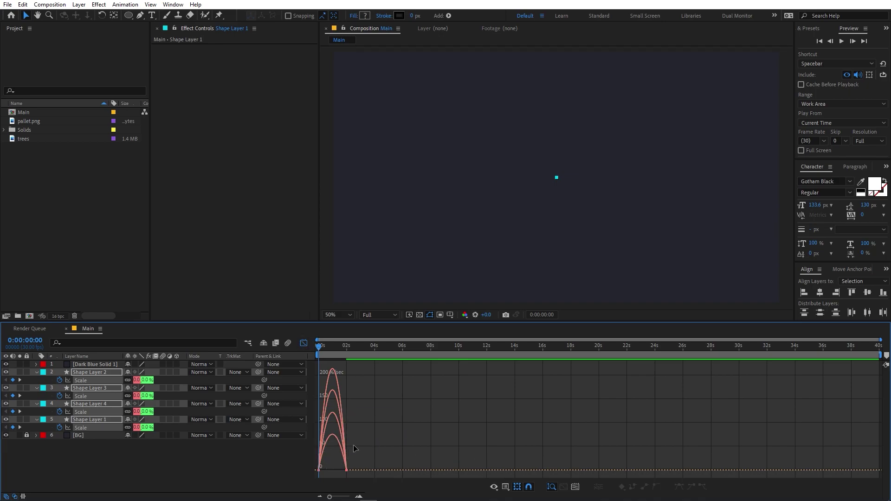
click(506, 488)
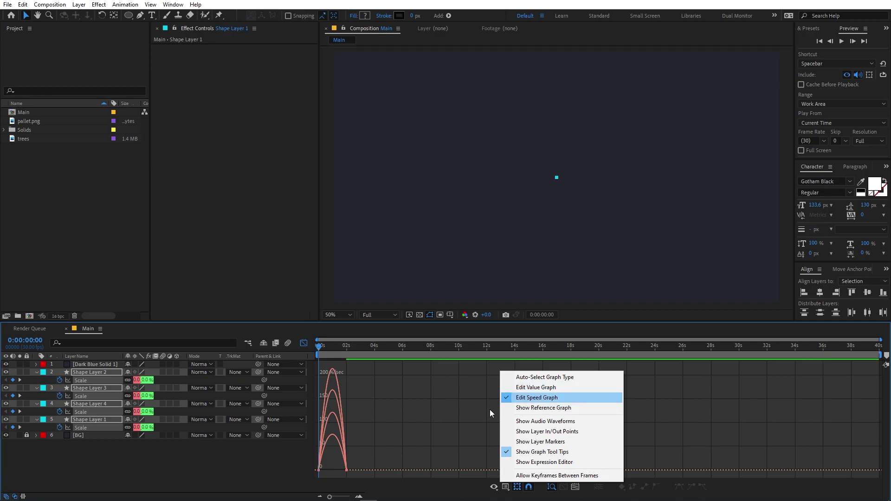
click(538, 398)
drag(385, 452, 320, 473)
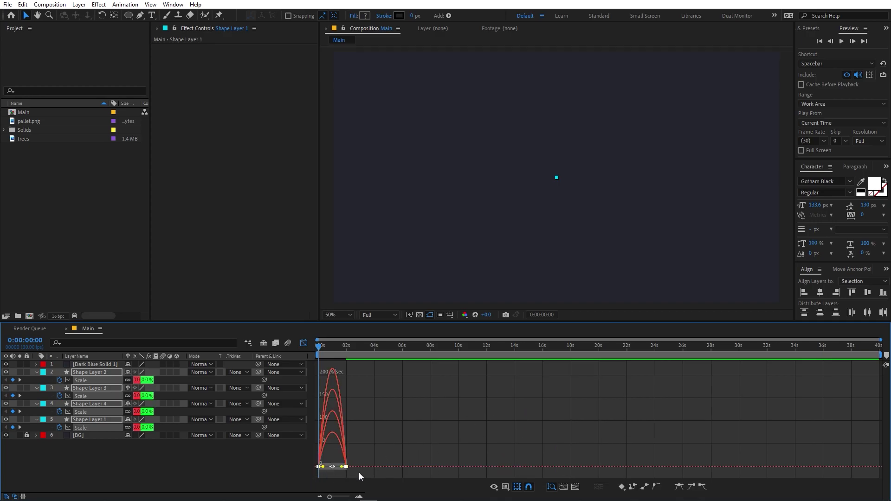
click(576, 488)
drag(786, 469, 487, 474)
drag(483, 468, 485, 469)
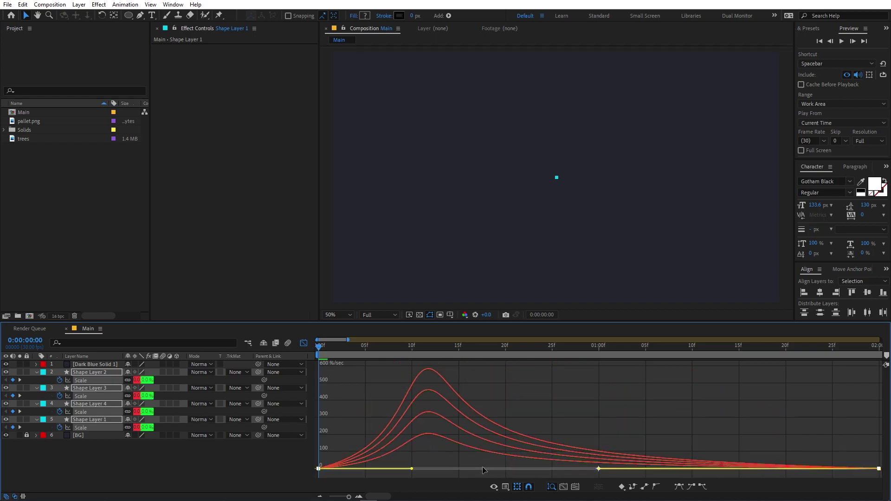
drag(349, 496, 341, 496)
click(304, 343)
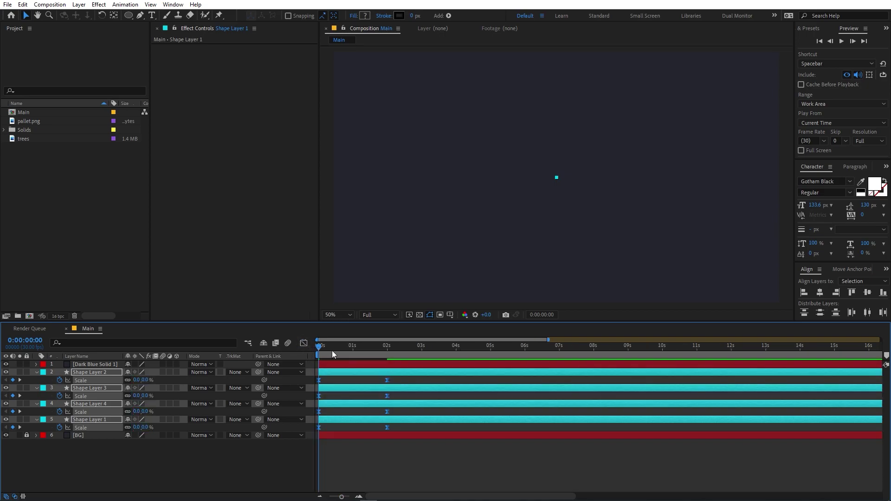
- Preview the circles' scale animation and inspect the frame at 0:00:02:00 with the layers deselected
key(space)
click(373, 350)
drag(377, 351, 390, 355)
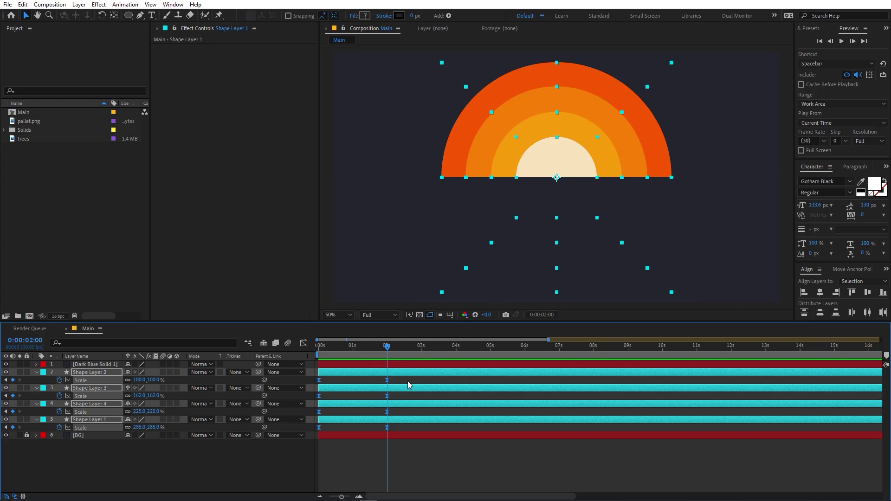
click(366, 458)
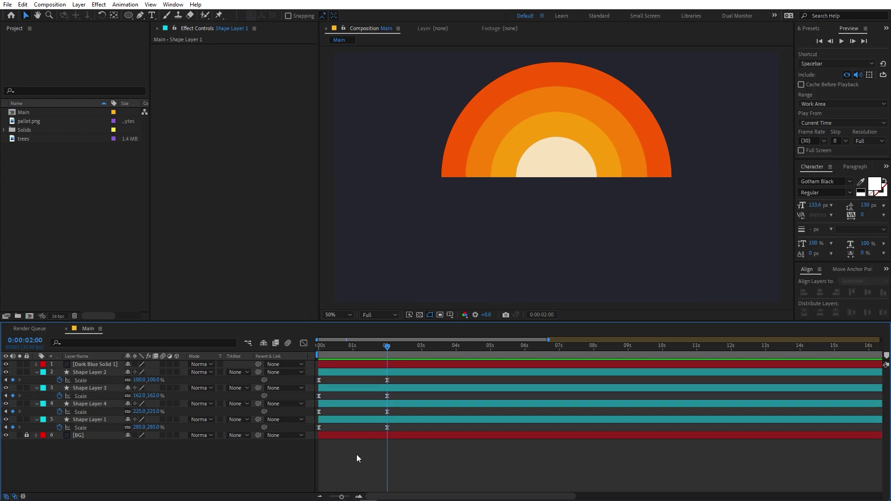
- Move all four circle layers up by 80 px
click(93, 372)
shift+click(101, 420)
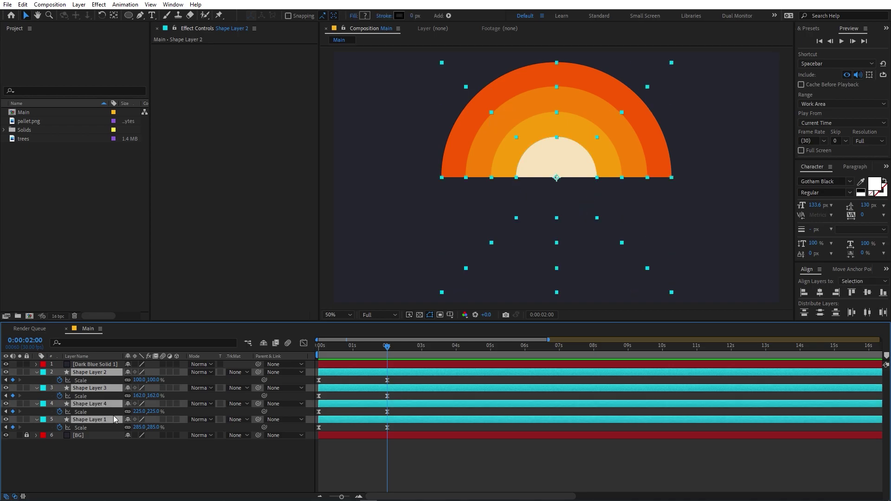
key(shift+Up)
key(shift+Up)
key(shift+Up)
key(shift+Up)
key(shift+Up)
key(shift+Up)
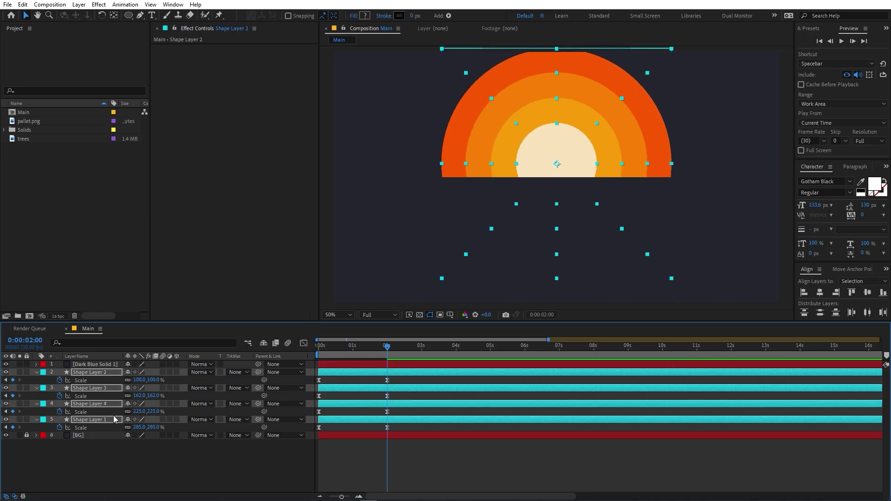
key(shift+Up)
key(shift+Up)
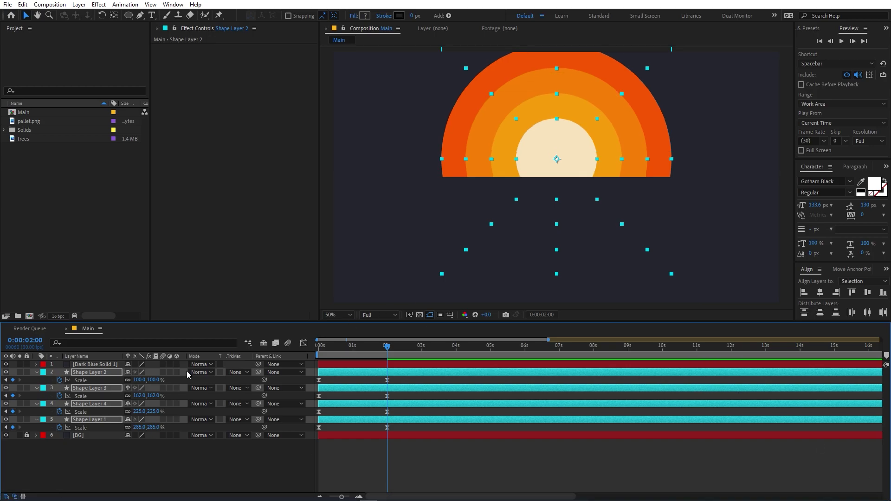
- Move the four circle layers and Dark Blue Solid 1 down together by 240 px, placing the circles' centres at Y 700
shift+click(98, 365)
key(shift+Down)
key(shift+Down)
key(shift+Down)
key(shift+Down)
key(shift+Down)
key(shift+Down)
key(shift+Down)
key(shift+Down)
key(shift+Down)
key(shift+Down)
key(shift+Down)
key(shift+Down)
key(shift+Down)
key(shift+Down)
key(shift+Down)
key(shift+Down)
key(shift+Down)
key(shift+Down)
key(shift+Down)
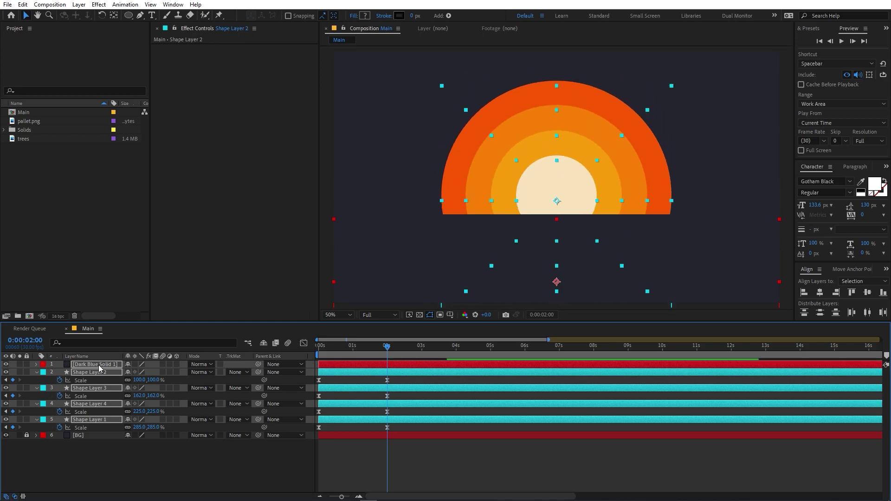
key(shift+Down)
key(shift+Down)
key(shift+Down)
key(shift+Down)
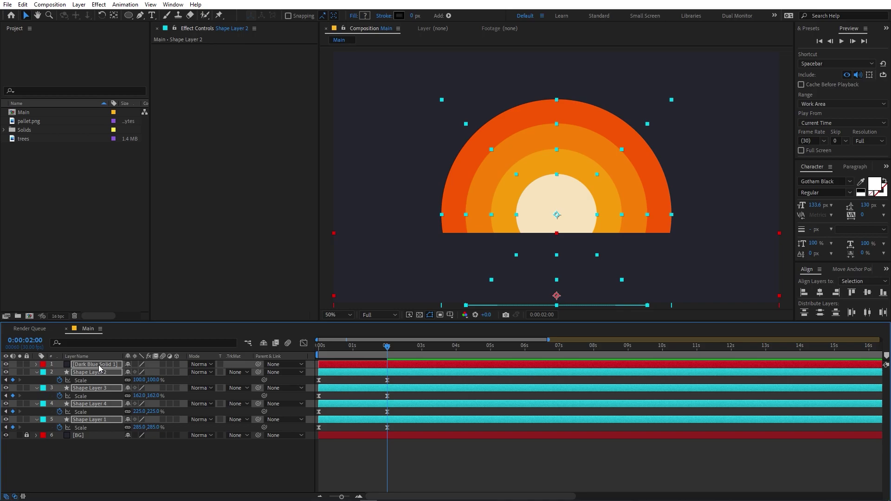
click(400, 454)
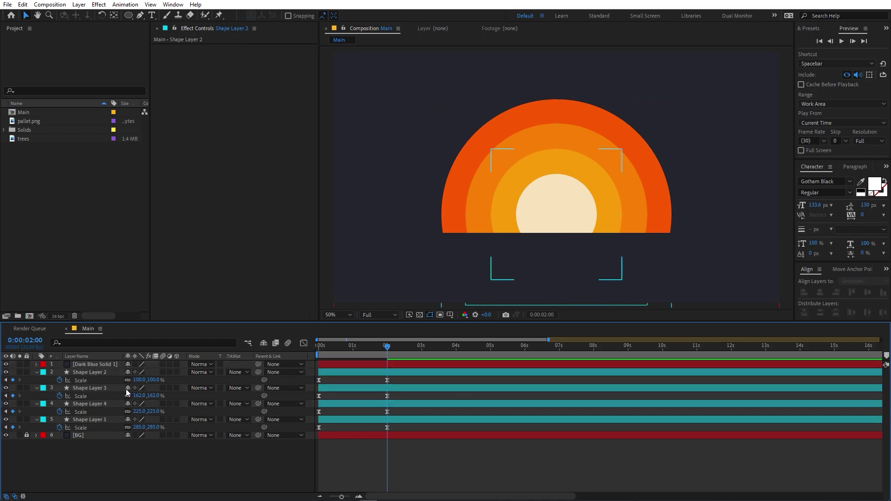
- At 0:00:02:00, set the scale of Shape Layer 1 to 300%, Shape Layer 4 to 235% and Shape Layer 3 to 175%
click(100, 420)
click(139, 427)
text(300)
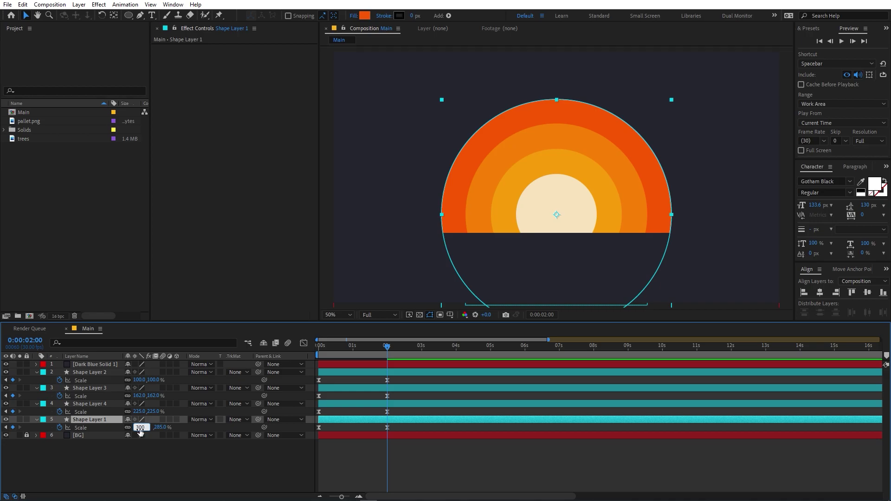
key(Return)
click(139, 412)
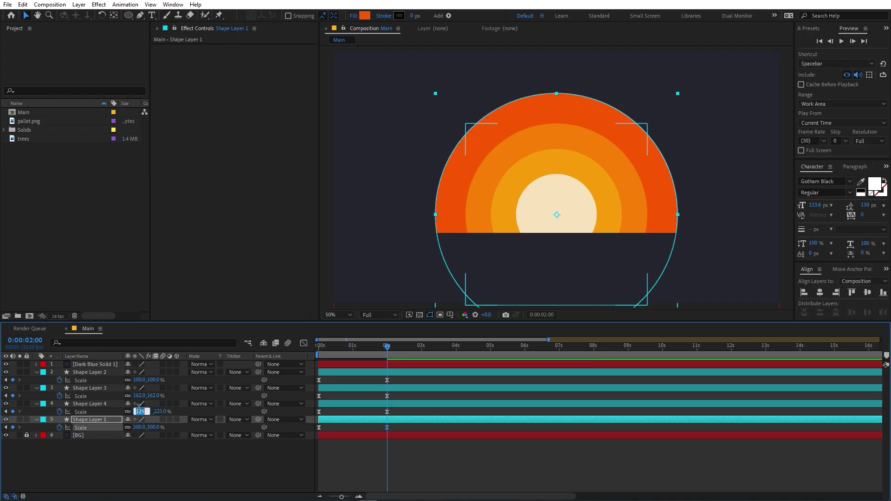
text(235)
key(Return)
click(138, 396)
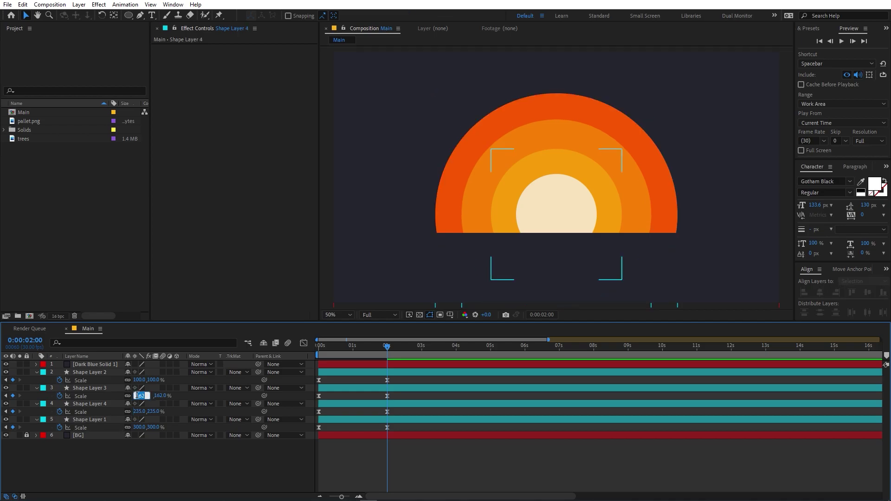
text(175)
key(Return)
click(509, 486)
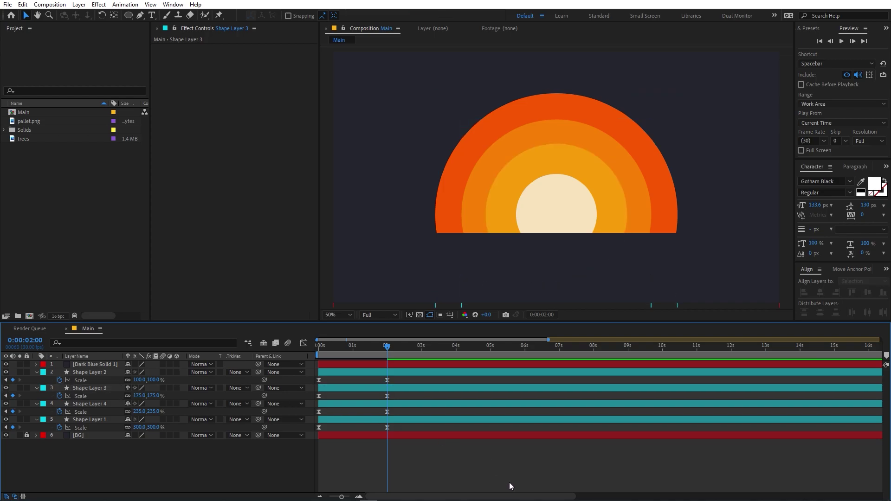
- Add position keyframes to all four circle layers at 0:00:02:00
click(322, 349)
drag(328, 362, 388, 366)
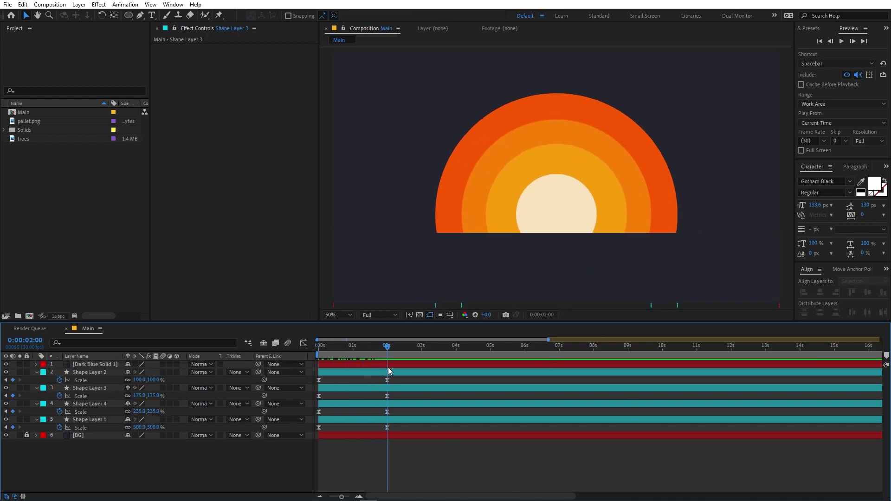
click(94, 372)
shift+click(98, 421)
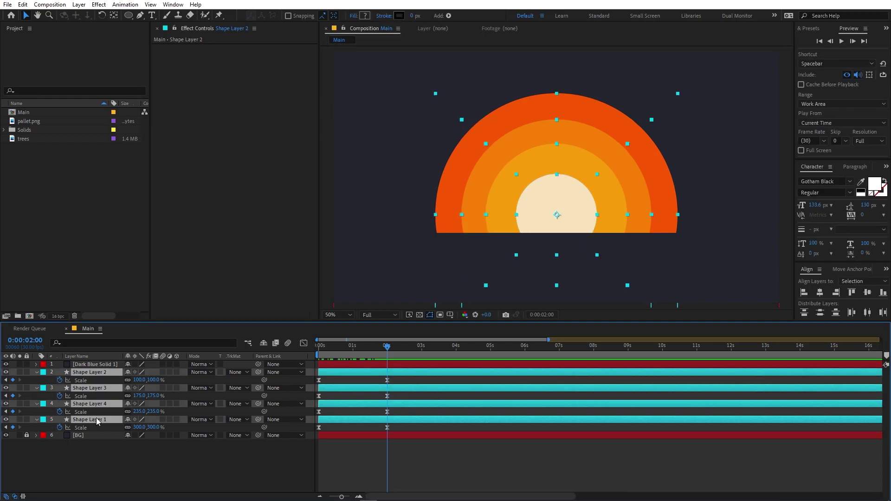
key(p)
click(59, 381)
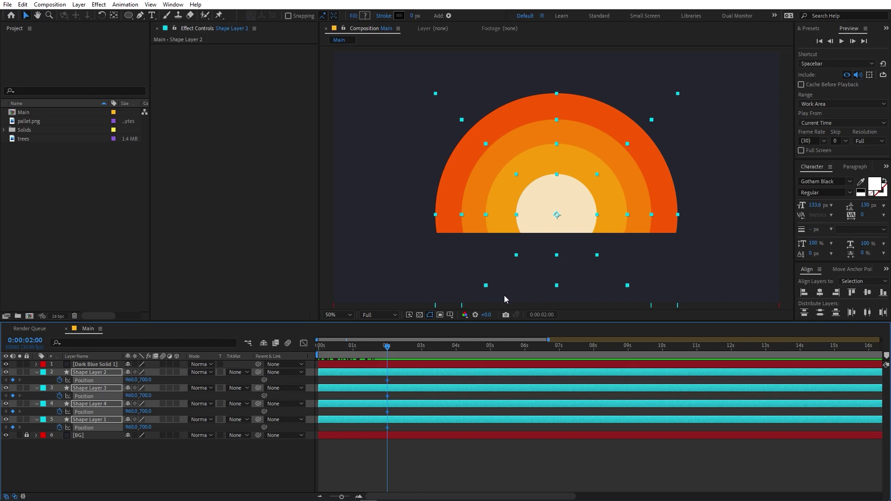
- Lower the four circle layers to position 960, 900 at the composition's first frame
drag(373, 355, 305, 358)
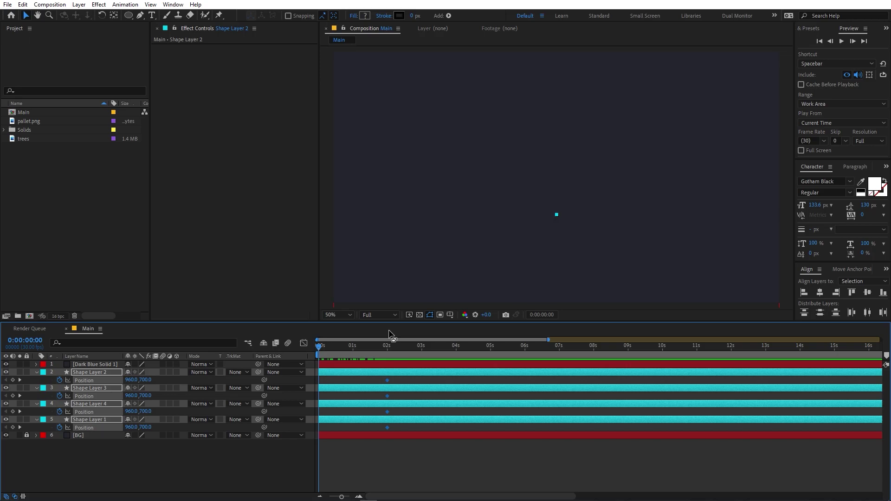
key(shift+Down)
key(shift+Down)
key(shift+Down)
key(shift+Down)
key(shift+Down)
key(shift+Down)
key(shift+Down)
key(shift+Down)
key(shift+Down)
key(shift+Down)
key(shift+Down)
key(shift+Down)
key(space)
key(space)
drag(319, 353, 267, 371)
key(shift+Down)
key(shift+Down)
key(shift+Down)
key(shift+Down)
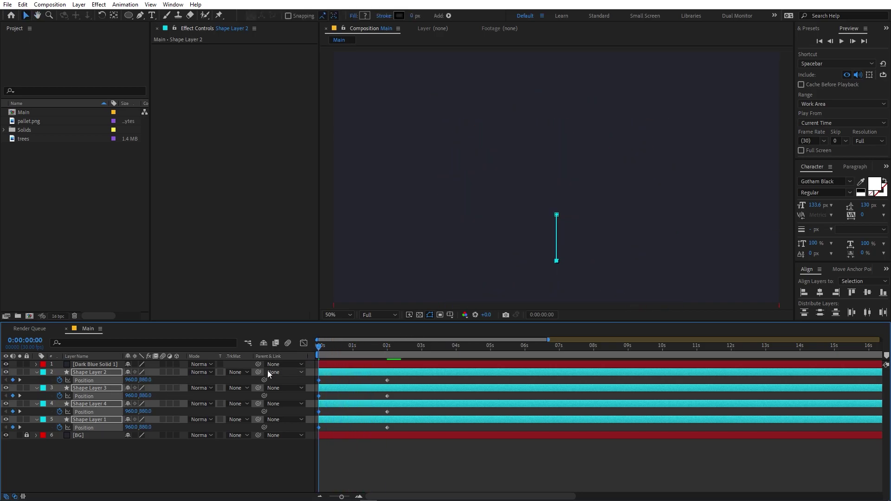
- Ease the circle layers' position keyframes and reshape their speed graph for an early peak and a long slowdown
drag(408, 379, 294, 425)
click(304, 343)
drag(427, 413, 338, 467)
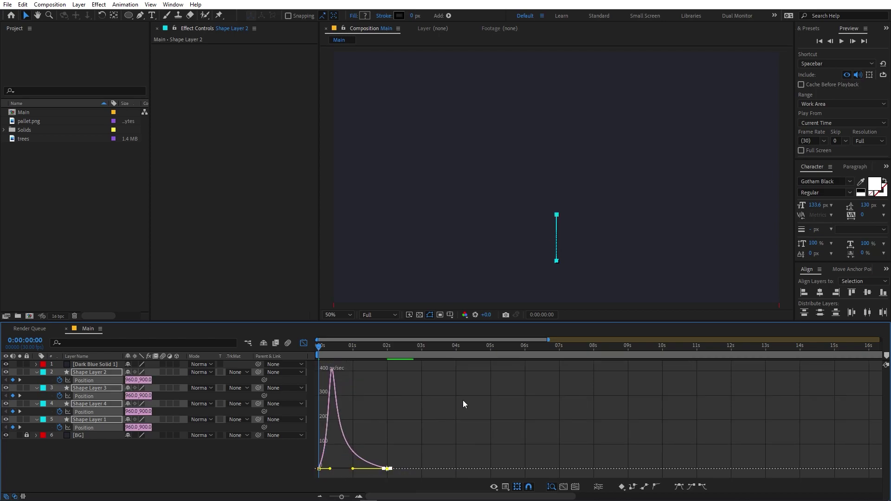
click(304, 343)
- Preview the combined rising and scaling animation of the circles from the first frame
click(408, 457)
key(space)
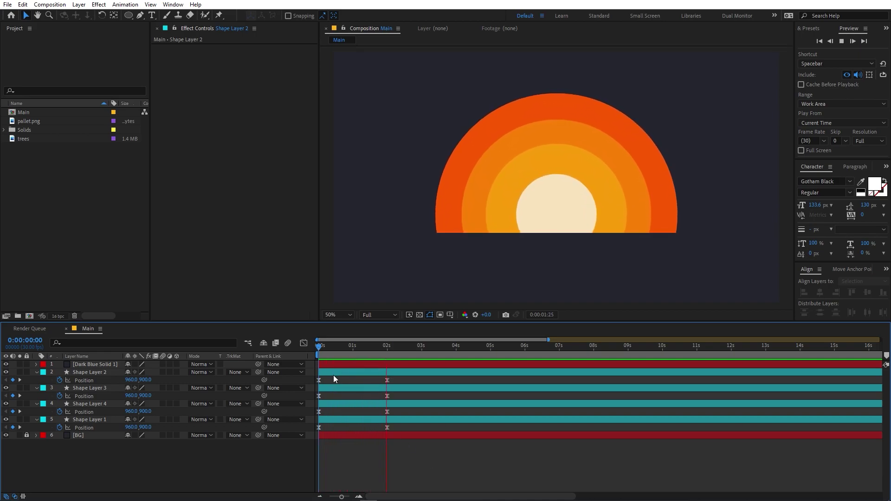
key(space)
key(space)
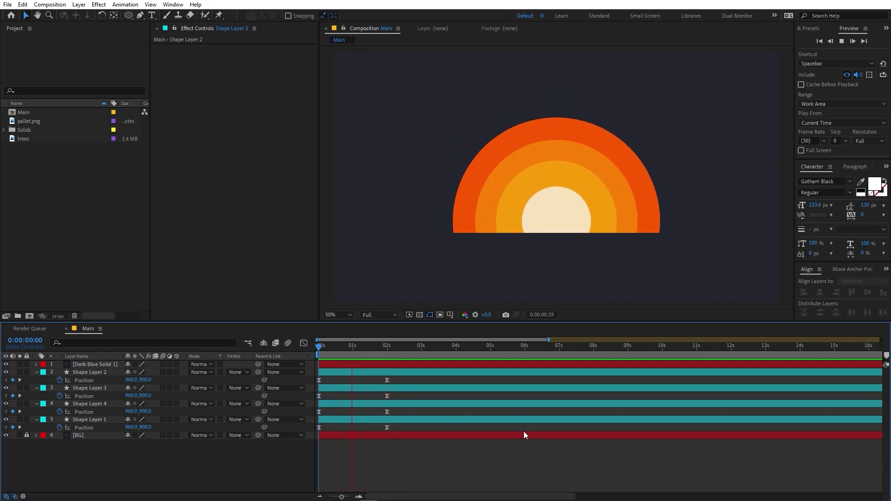
key(space)
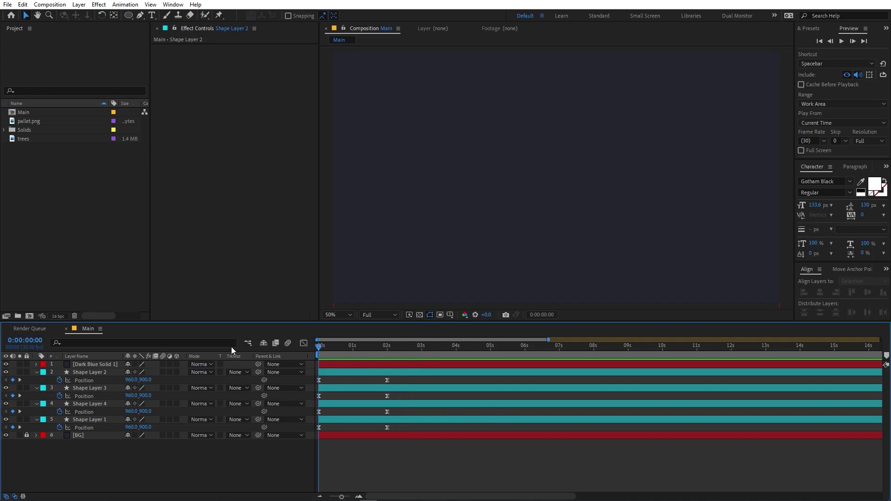
- Stagger the circles four frames apart, starting Shape Layer 3 at frame 4, Shape Layer 4 at frame 8 and Shape Layer 1 at frame 12
click(84, 373)
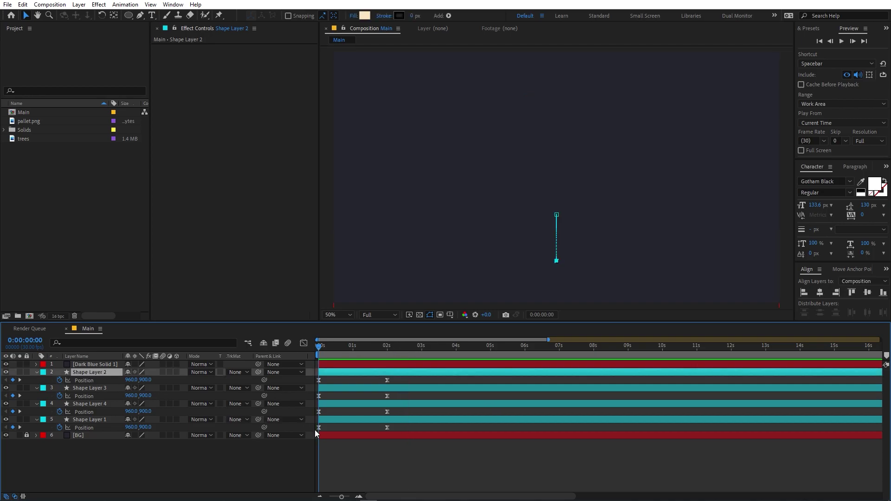
drag(336, 496, 351, 499)
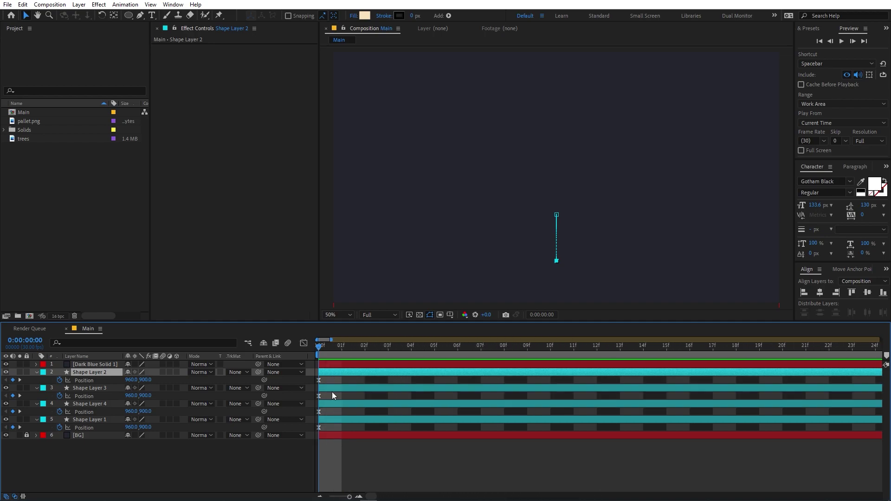
click(333, 389)
shift+click(329, 417)
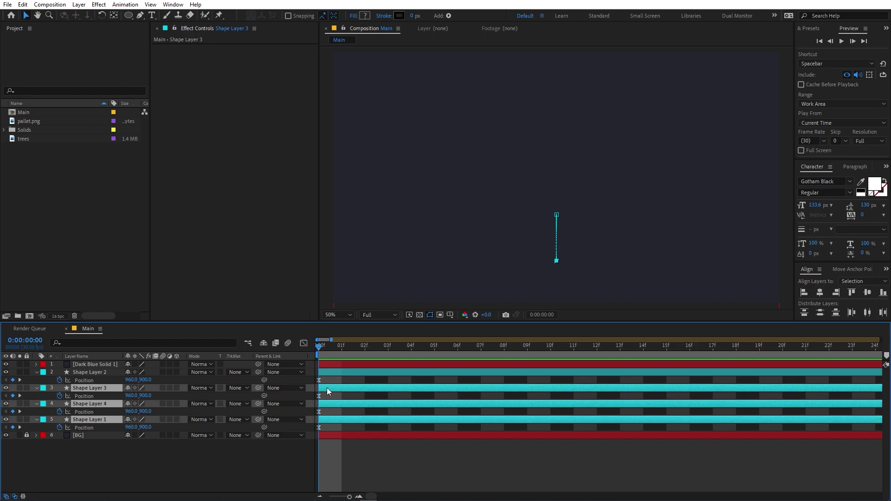
drag(326, 388, 510, 408)
click(396, 398)
click(422, 405)
drag(444, 419, 491, 427)
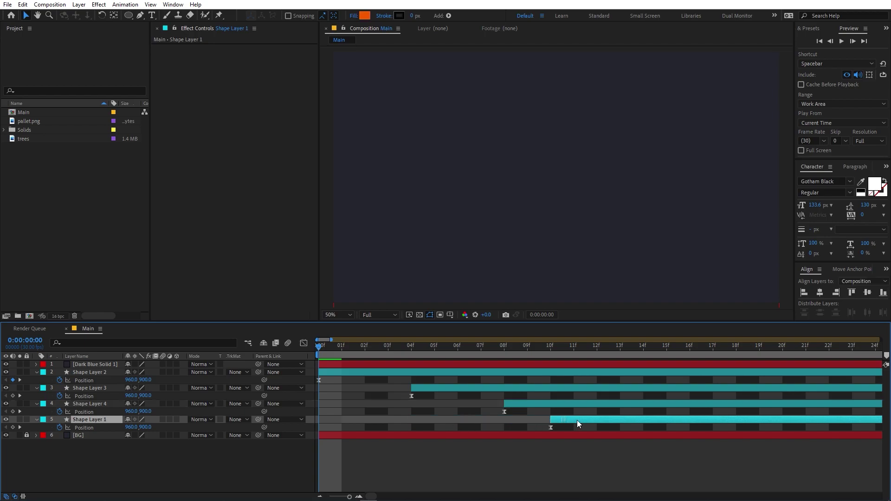
click(513, 455)
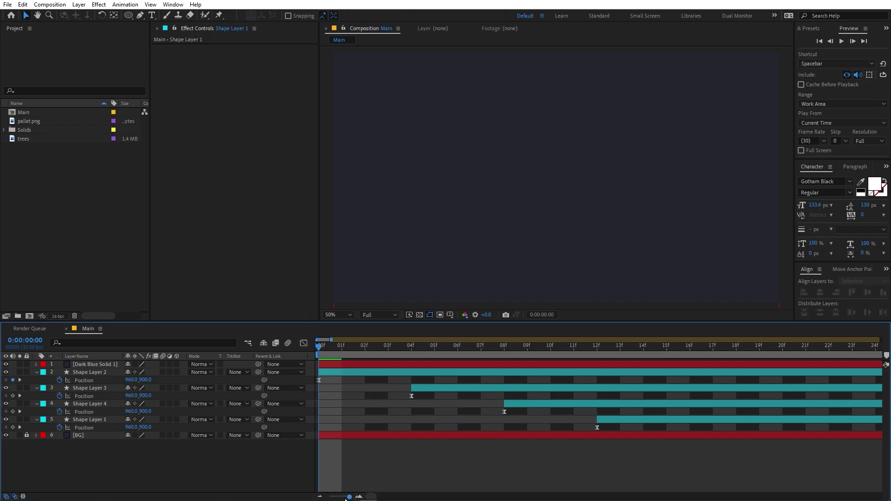
drag(350, 497, 329, 498)
key(space)
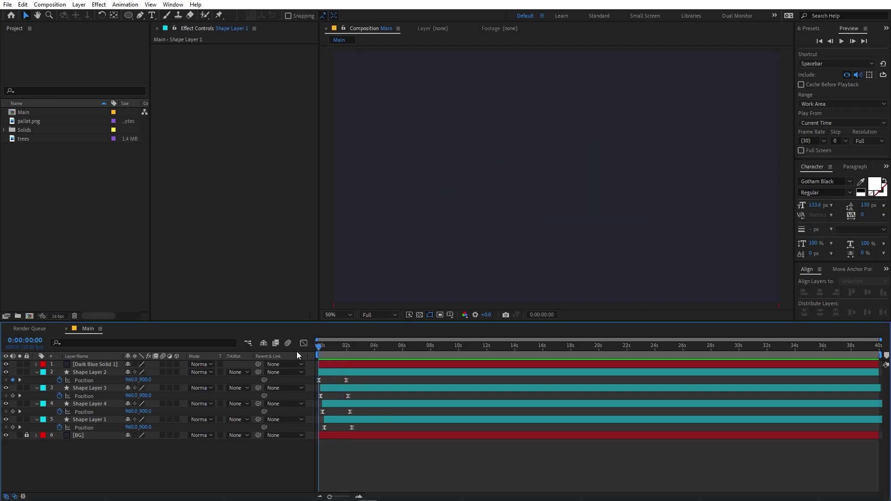
- Add the trees image as the top layer and apply a Fill effect coloured with the sampled dark background
click(75, 228)
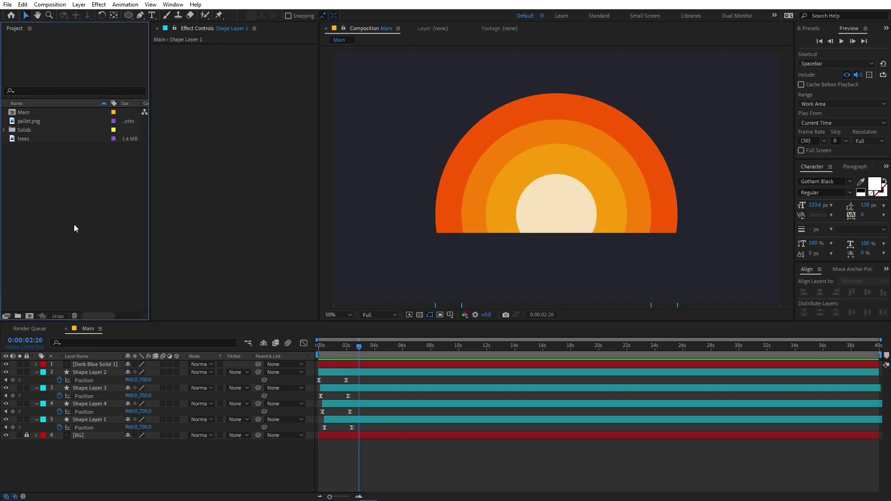
drag(25, 141, 73, 363)
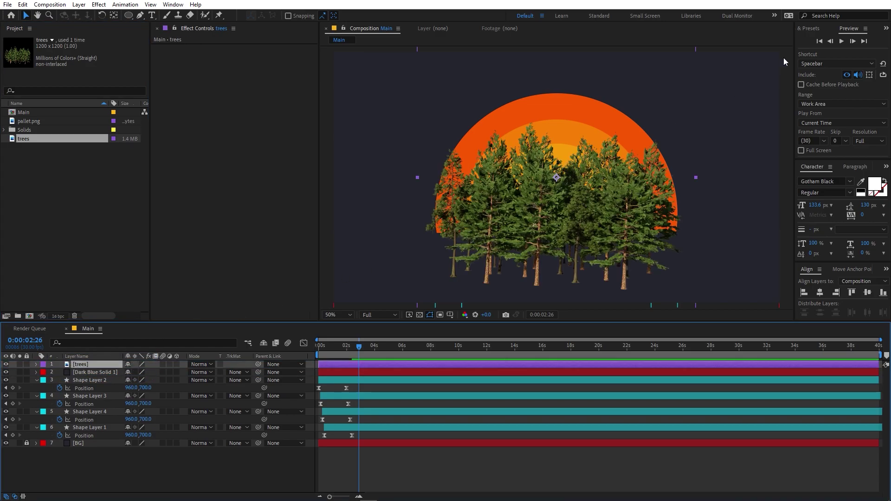
click(803, 30)
click(822, 41)
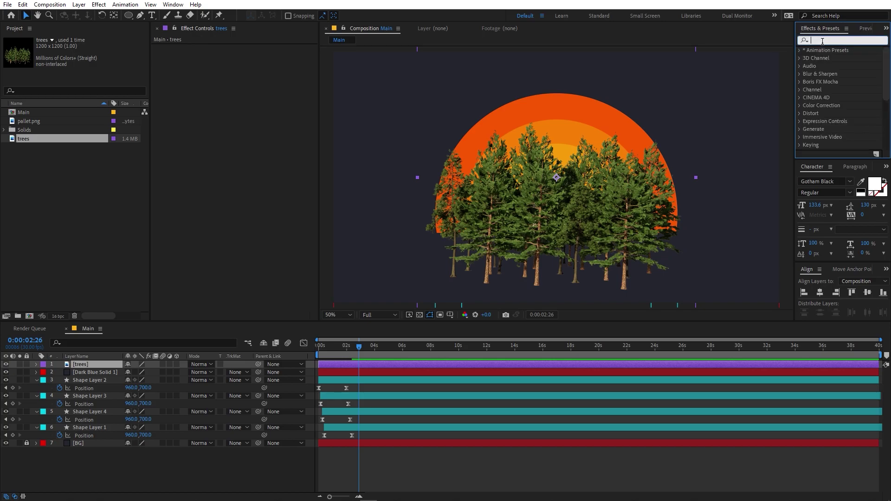
text(fill)
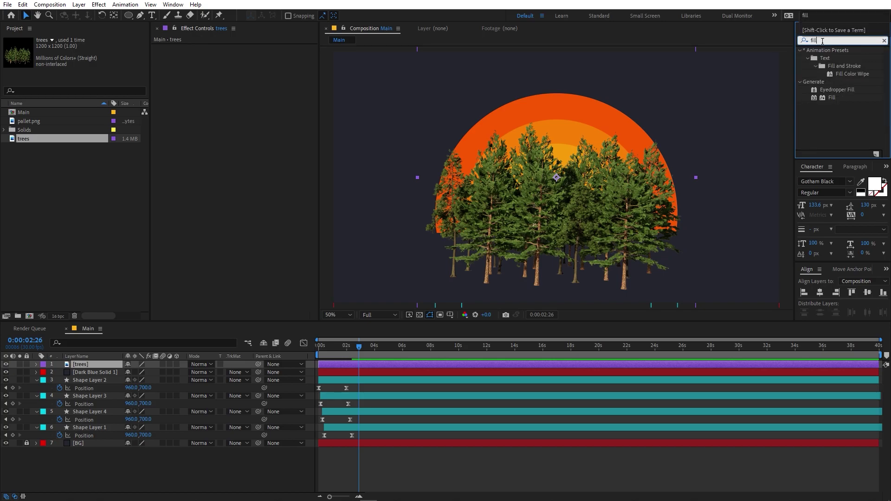
drag(831, 101, 400, 364)
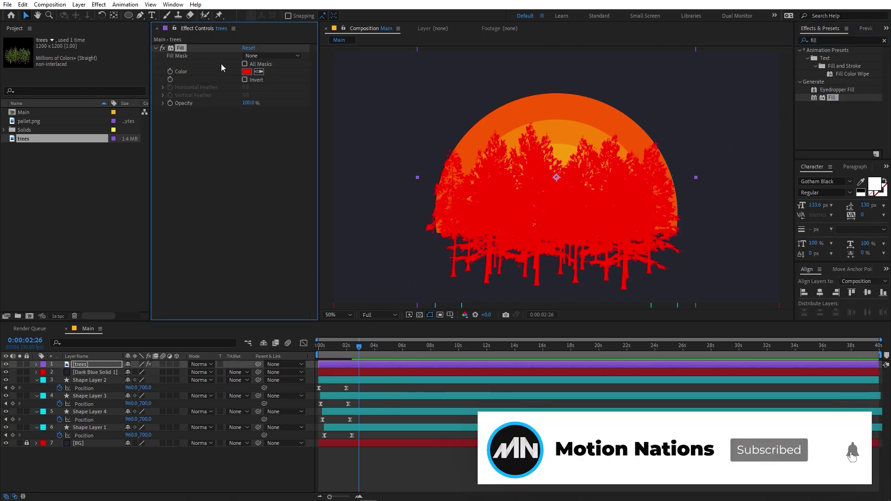
click(259, 72)
click(399, 91)
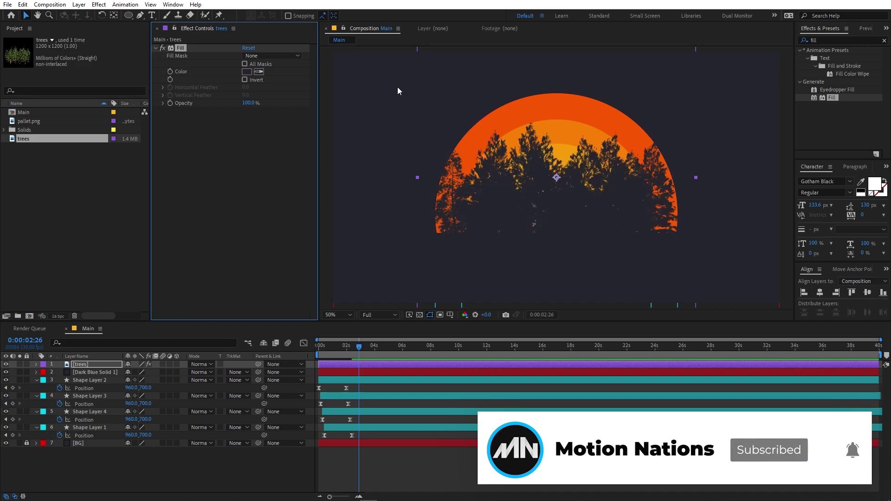
- Scale the trees layer to about 55.4% and place it over the left part of the sun's base
key(s)
mouse_move(139, 372)
mouse_down()
mouse_move(117, 372)
mouse_move(155, 373)
mouse_up()
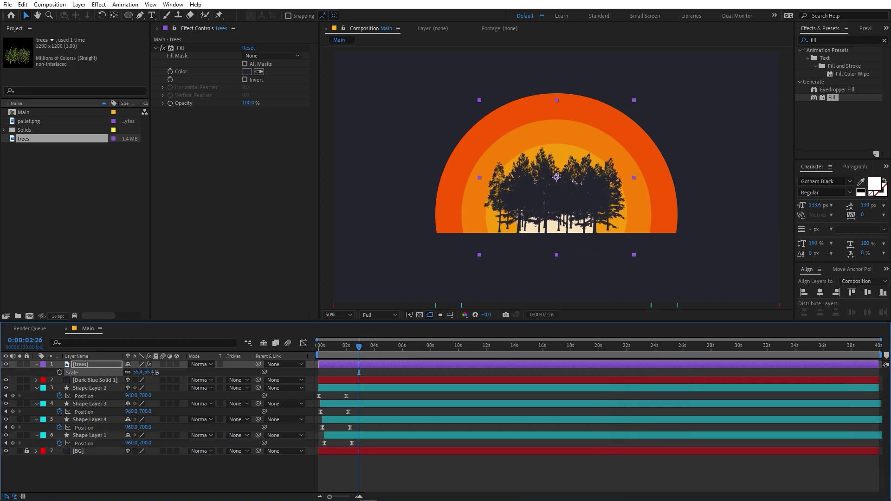
drag(555, 201, 623, 223)
- Duplicate the trees layer, scale the copy to about 47.3% and place it just right of centre along the sun's base
key(ctrl+d)
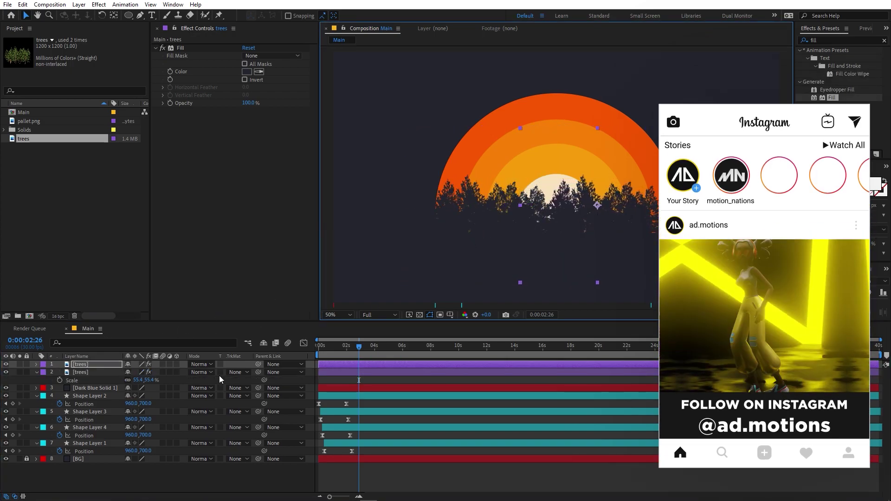
key(s)
drag(138, 372, 104, 376)
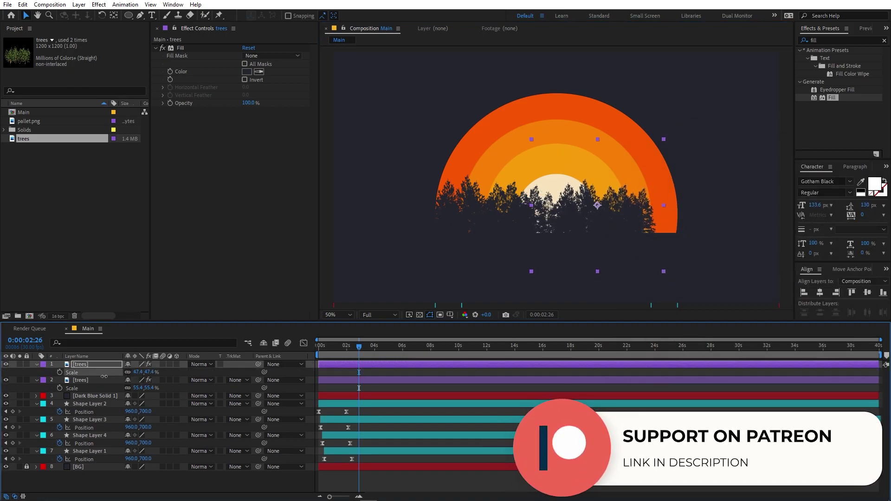
mouse_move(583, 241)
mouse_down()
mouse_move(576, 232)
mouse_move(584, 228)
mouse_up()
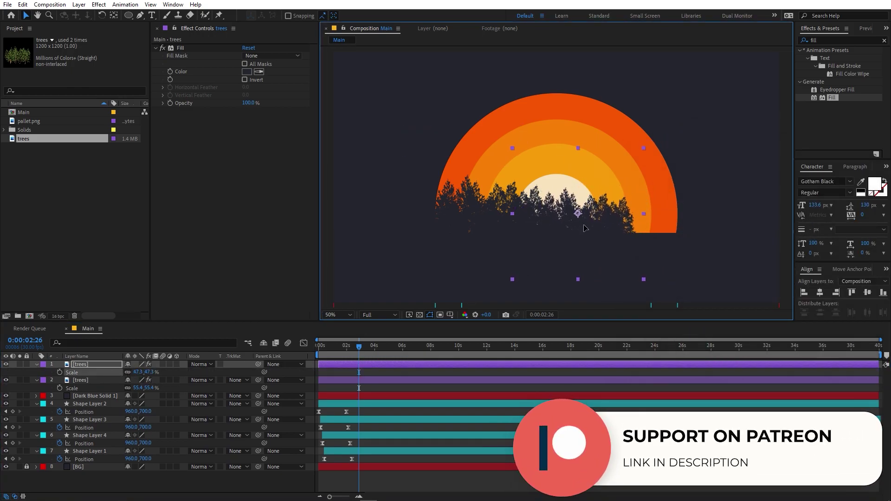
- Fine-tune the scale of the existing trees layers to 57.1% for the left one and 46.6% for the middle one
drag(485, 219, 463, 215)
key(Return)
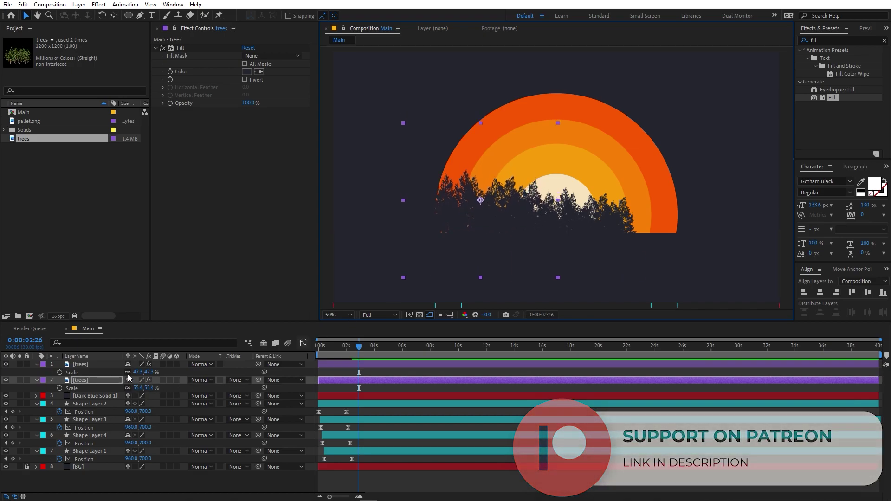
click(86, 364)
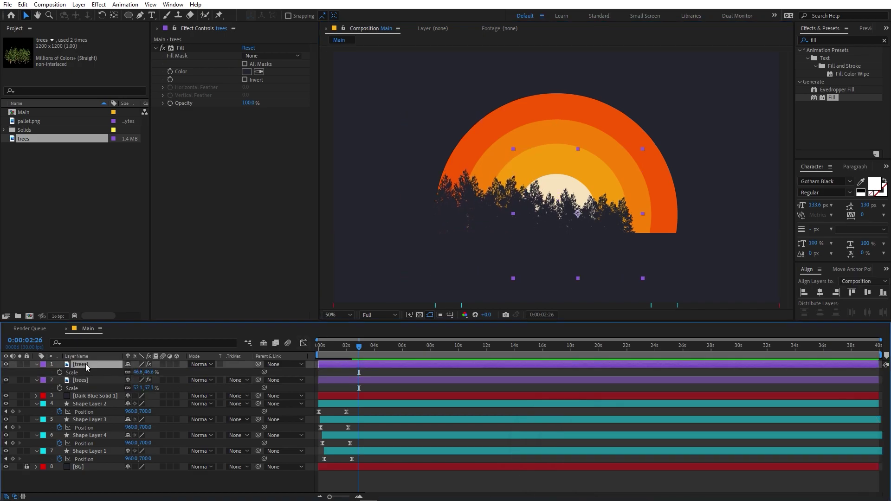
- Duplicate the middle trees layer, scale the copy to about 74.6% and place it over the right end of the sun's base
key(ctrl+d)
drag(589, 258, 694, 237)
key(s)
drag(139, 373, 154, 373)
drag(682, 224, 697, 229)
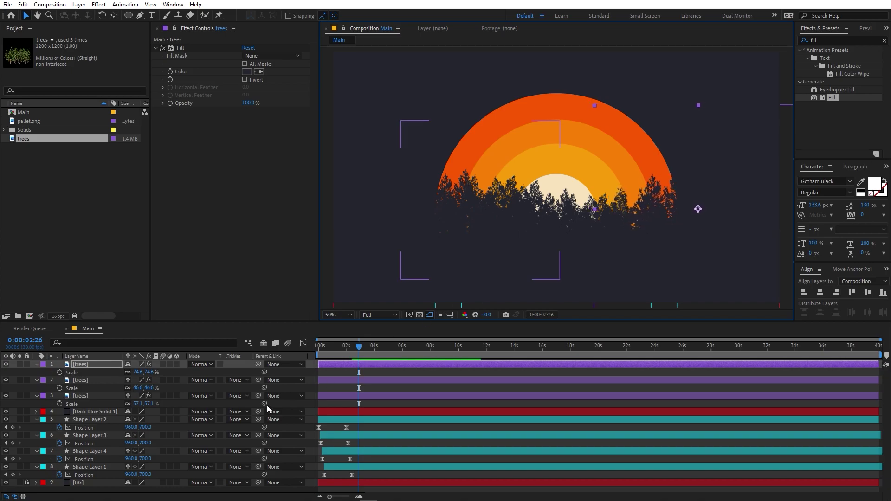
- Add Position keyframes to all three trees layers at about 0:00:02:26 and return to the start of the timeline
shift+click(77, 398)
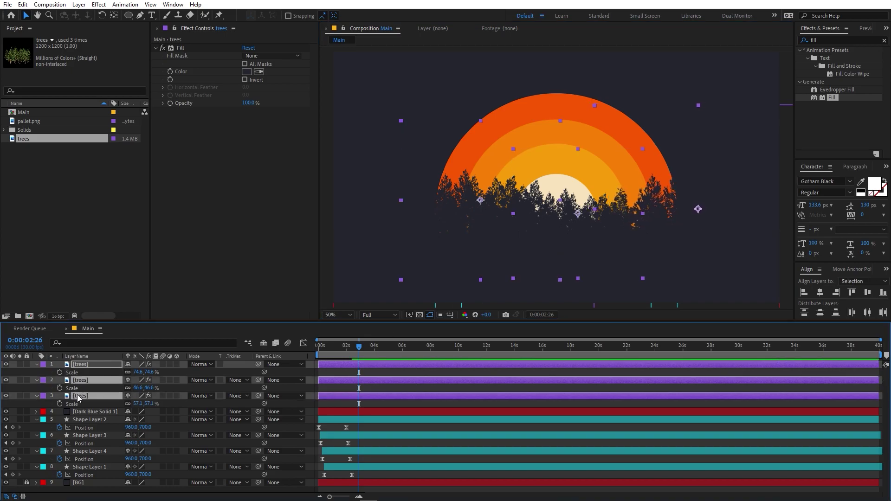
key(p)
click(84, 373)
drag(360, 352, 358, 350)
click(59, 389)
click(59, 404)
key(Home)
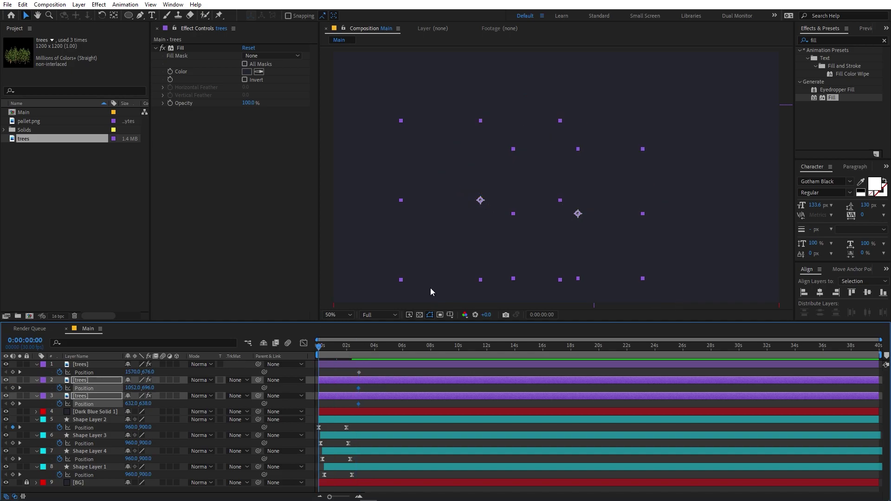
drag(557, 229, 557, 266)
click(375, 366)
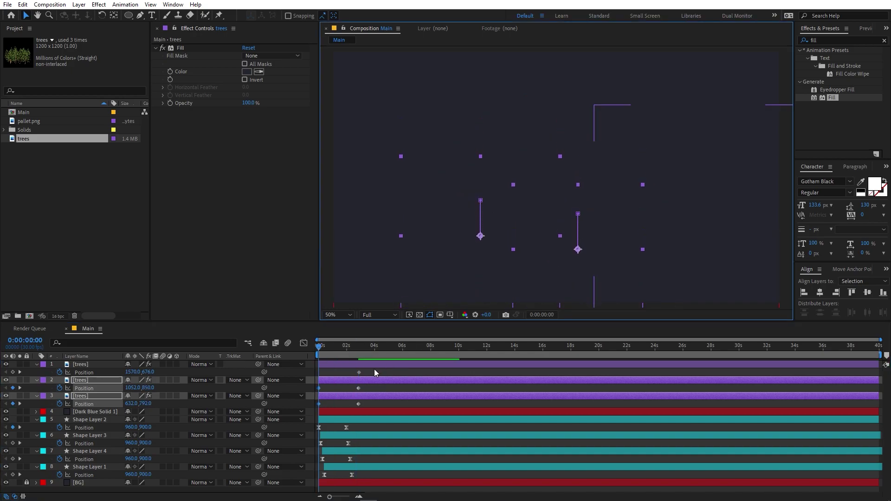
key(ctrl+z)
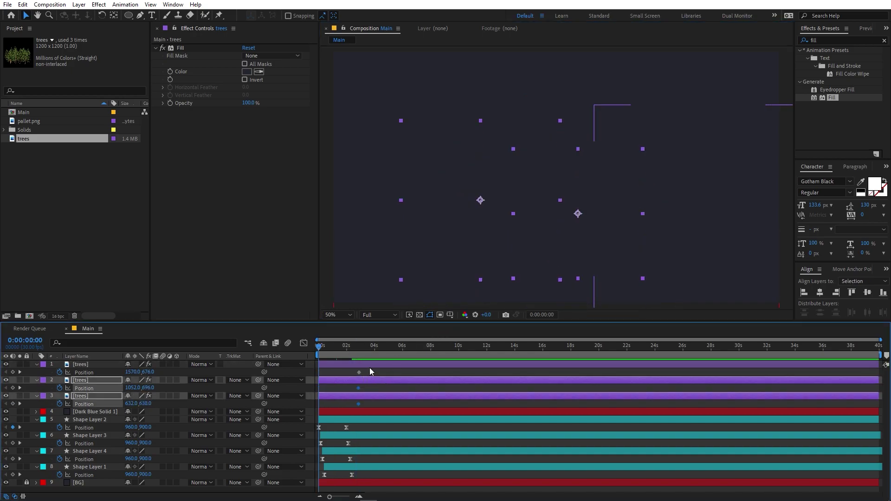
- At frame 0, move the three trees layers straight down to Y positions 898, 918 and 860, and preview the rise
drag(610, 194, 609, 241)
key(space)
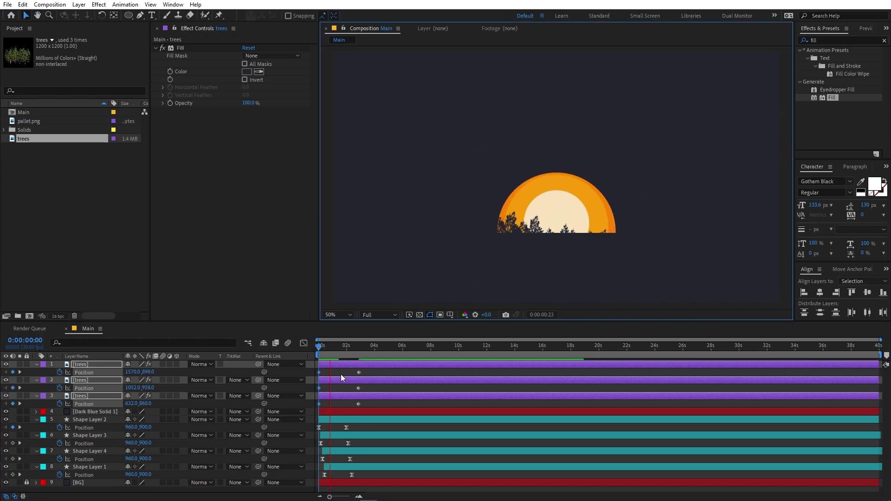
key(space)
- Ease the trees' Position keyframes, end them at 0:00:01:23, shape their speed graph to peak early, and preview
drag(368, 369, 308, 386)
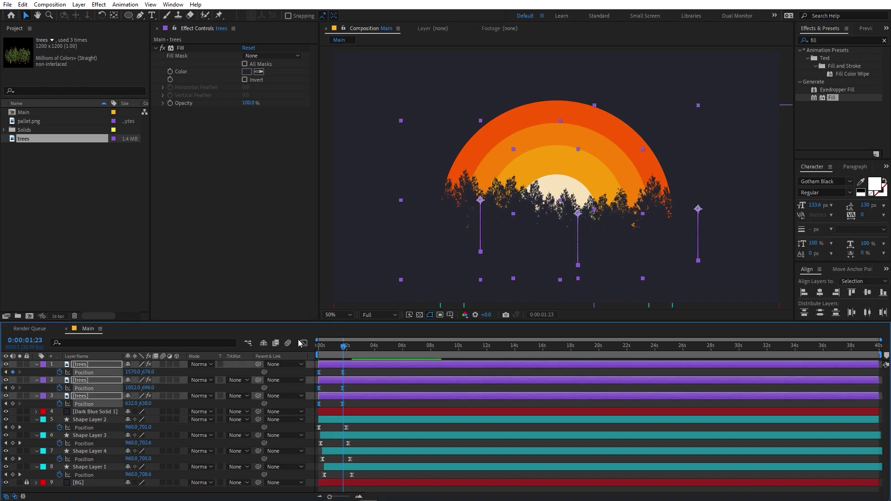
click(304, 343)
click(319, 474)
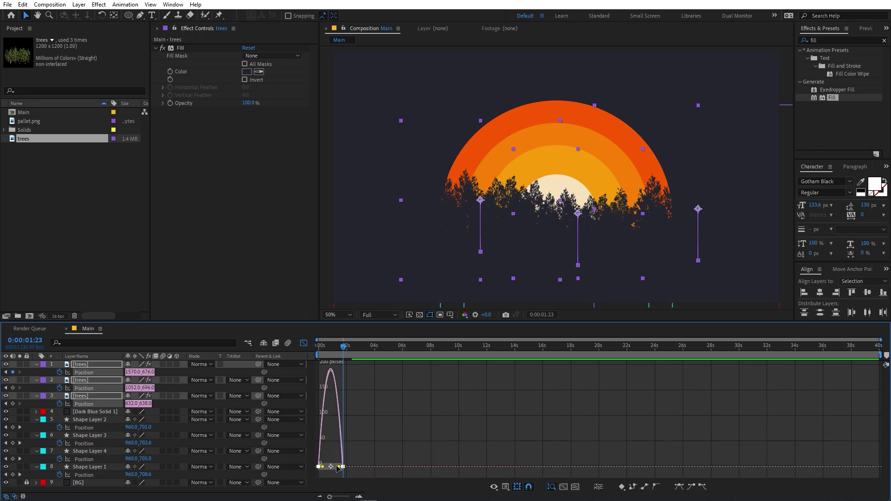
drag(341, 468, 323, 462)
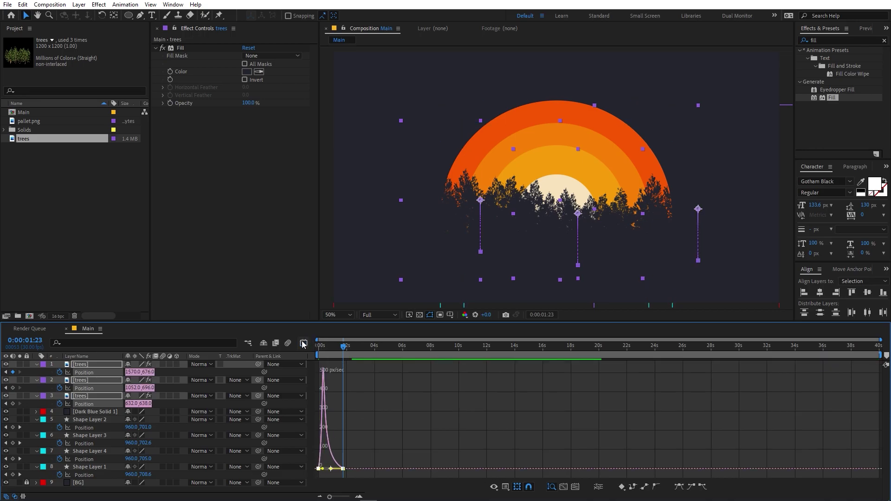
key(shift+F3)
key(Home)
key(space)
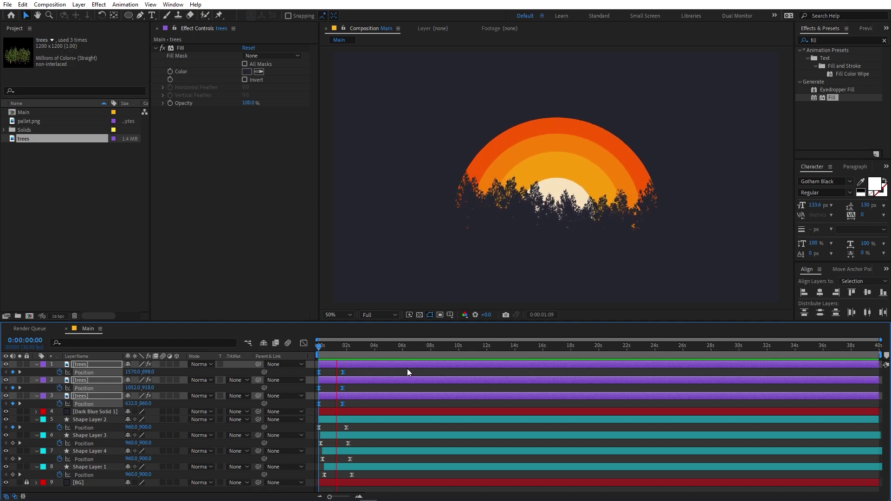
- Stagger the trees layers, starting the left one at about frame 7, the right at 12 and the middle at 17, and preview
click(355, 395)
click(352, 394)
click(351, 360)
shift+click(349, 363)
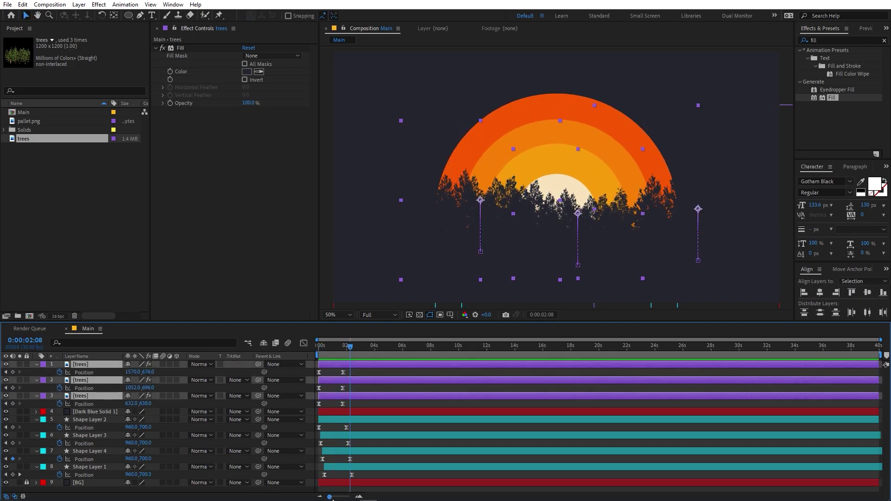
drag(330, 497, 342, 498)
drag(338, 397, 355, 365)
key(space)
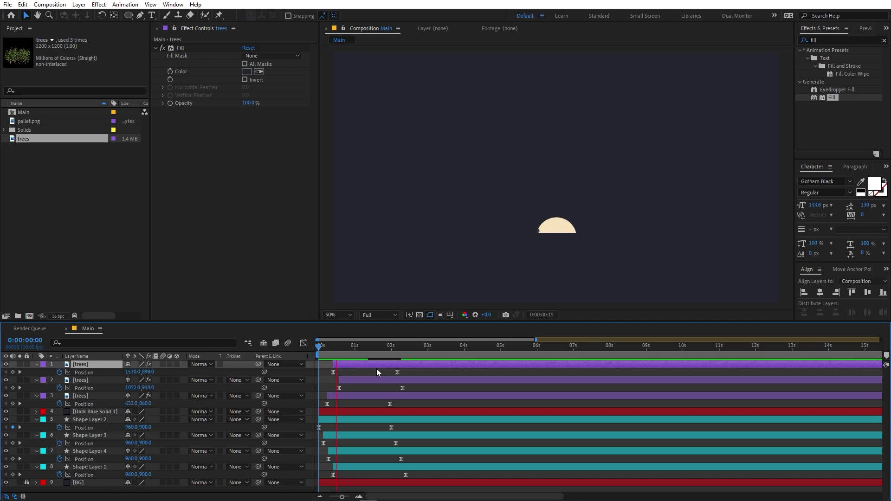
key(space)
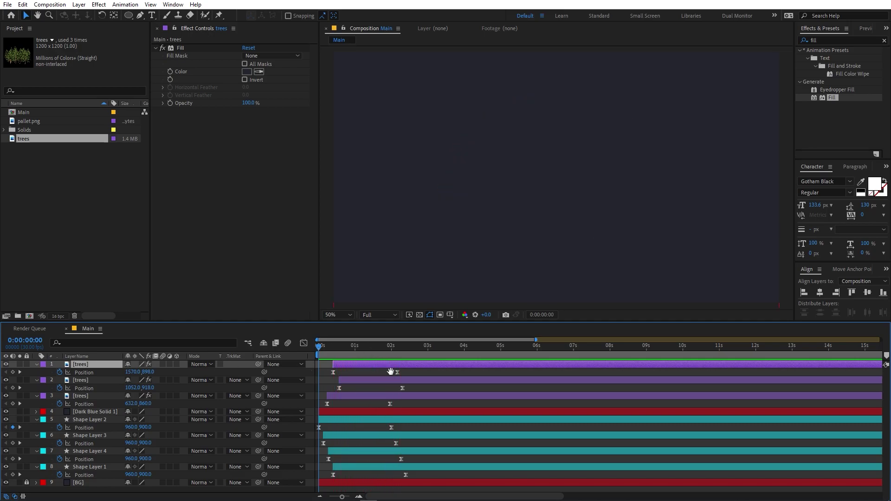
key(space)
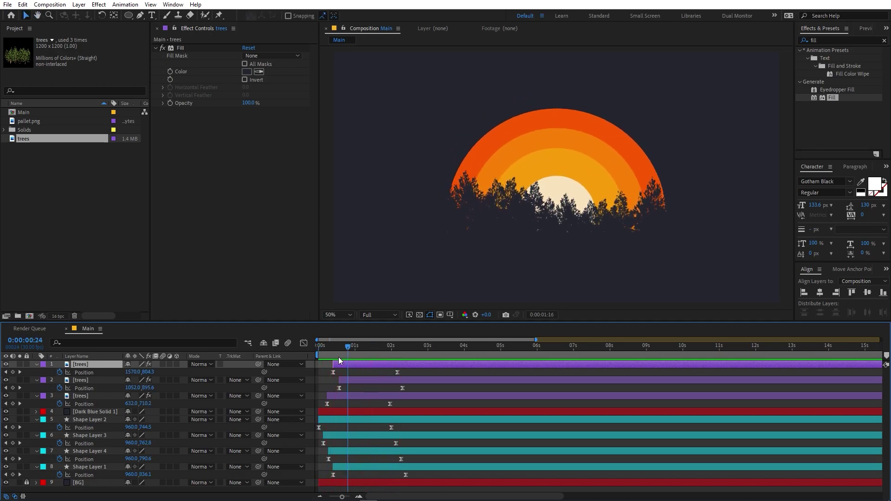
key(space)
- Re-time the trees layers so the middle one starts at about frame 10 and the right one at about 17, and preview
mouse_move(358, 381)
mouse_down()
mouse_move(348, 381)
mouse_move(364, 365)
mouse_up()
click(319, 350)
key(space)
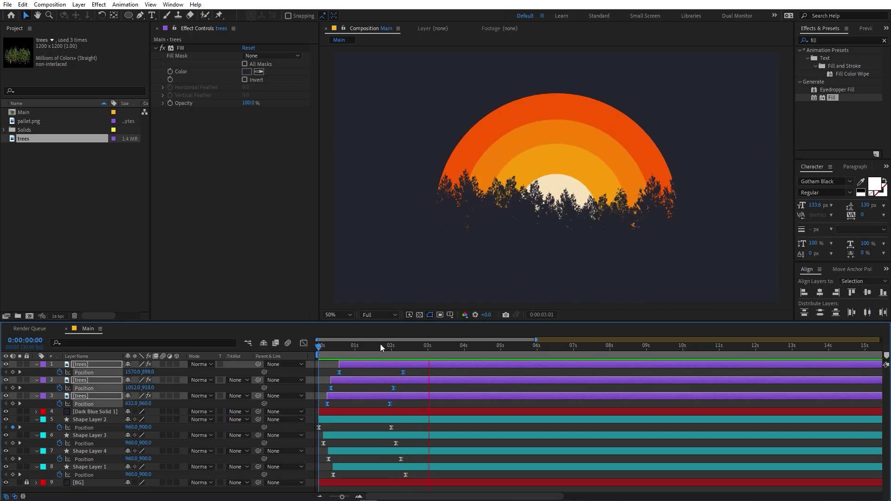
key(space)
- At 0:00:02:27, start a new shape layer with the Pen tool, drawing a bird wing's curved upper edge above the inner sun
drag(316, 340, 421, 355)
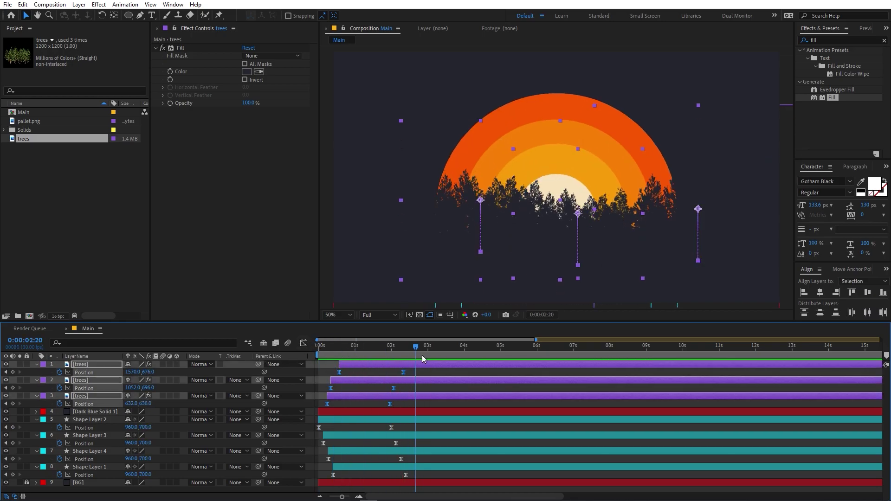
click(503, 255)
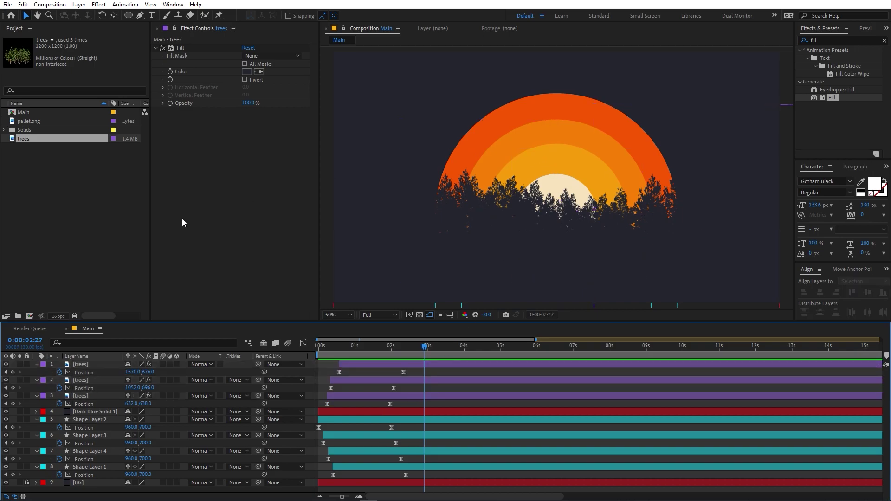
click(104, 166)
click(139, 15)
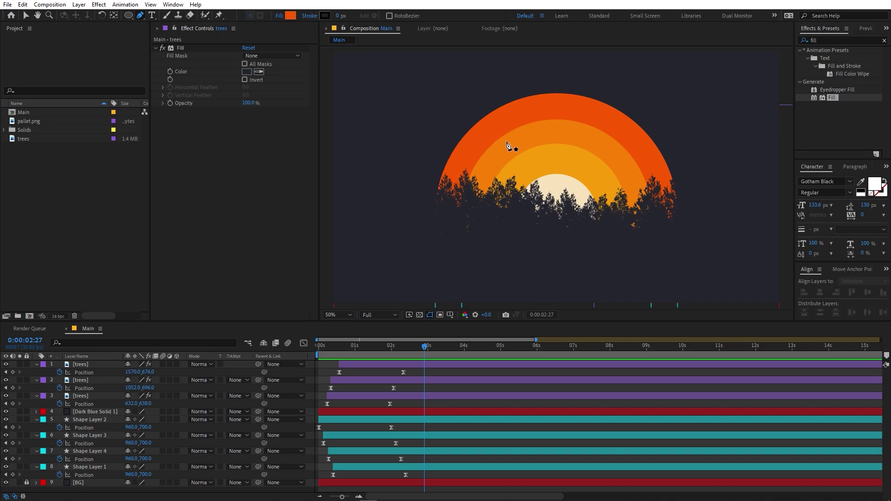
key(period)
key(period)
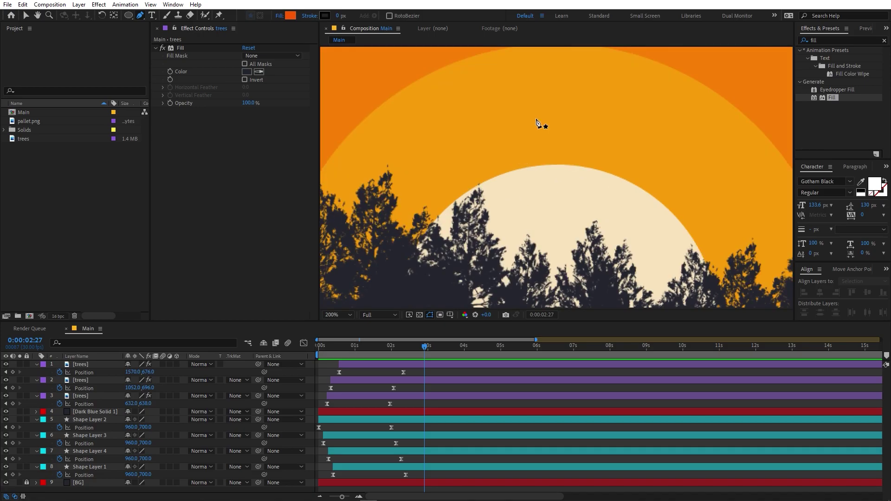
click(462, 104)
click(483, 102)
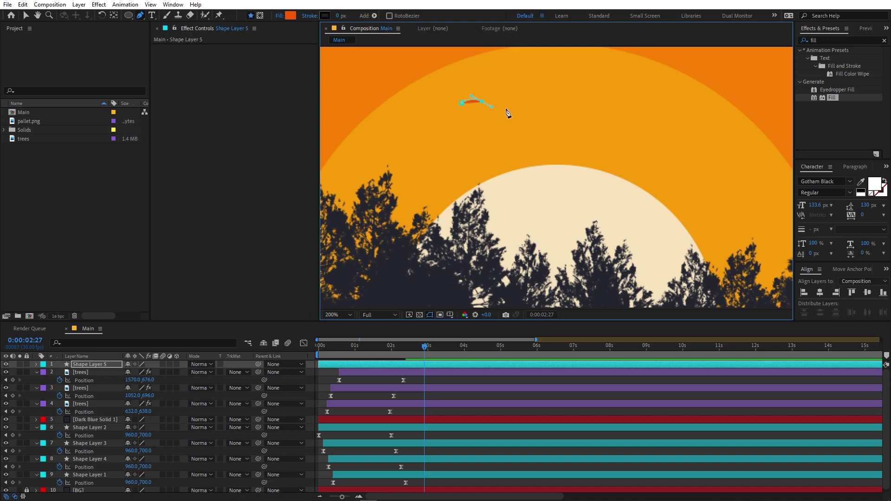
click(506, 108)
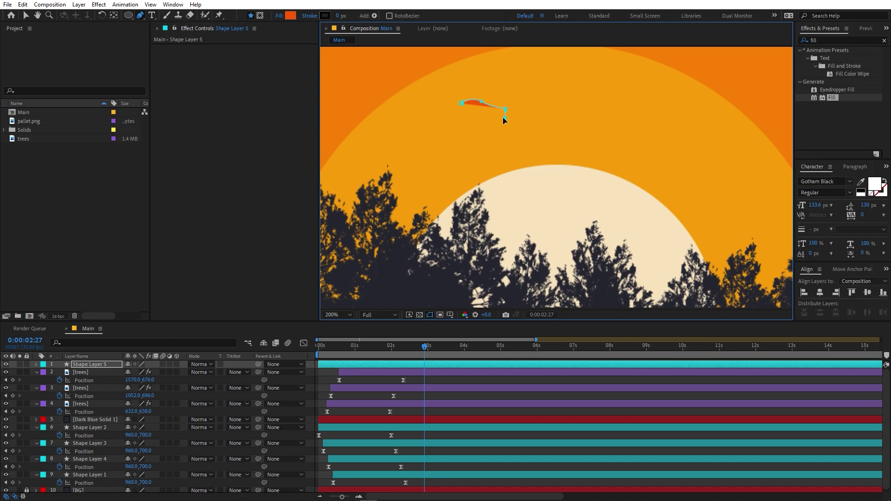
- Close the wing outline with a short right end and a curved lower edge that follows the upper one
scroll(487, 119, up, 2)
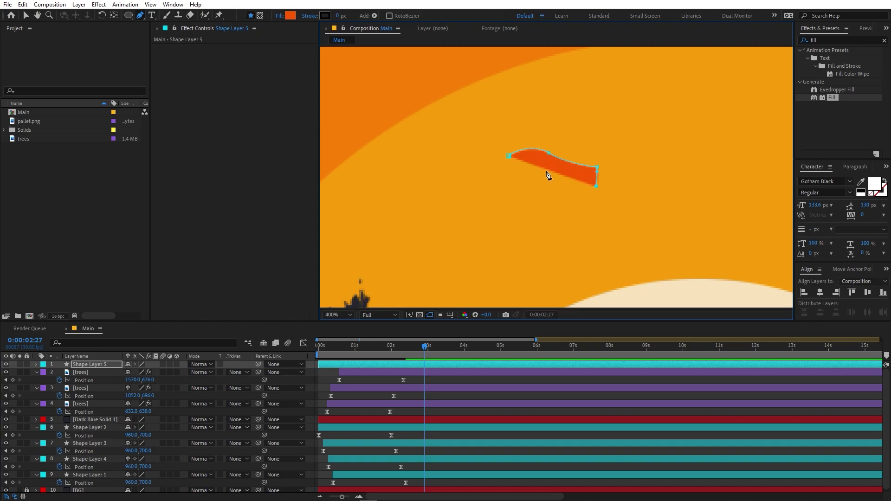
drag(547, 167, 541, 157)
drag(539, 165, 547, 171)
key(F2)
click(479, 366)
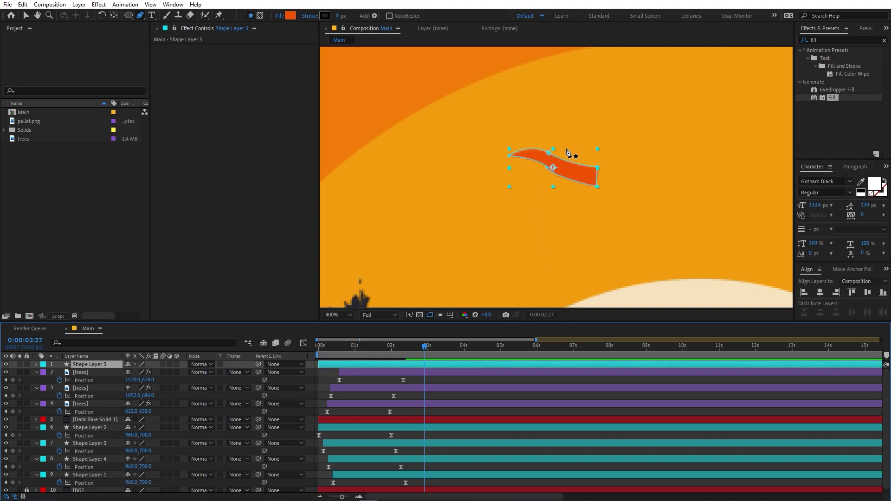
- Smooth the wing's lower edge by adjusting its middle vertex and handles, and pull the wing's right end slightly inwards
key(period)
click(520, 138)
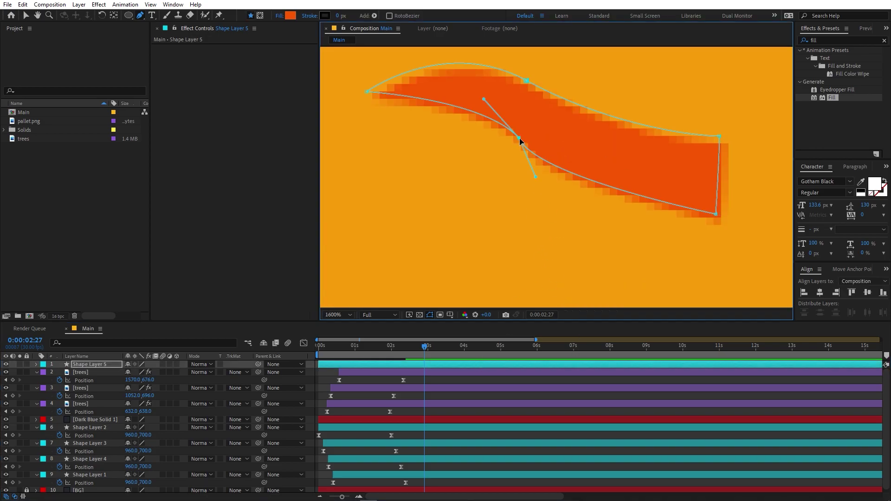
drag(533, 175, 552, 171)
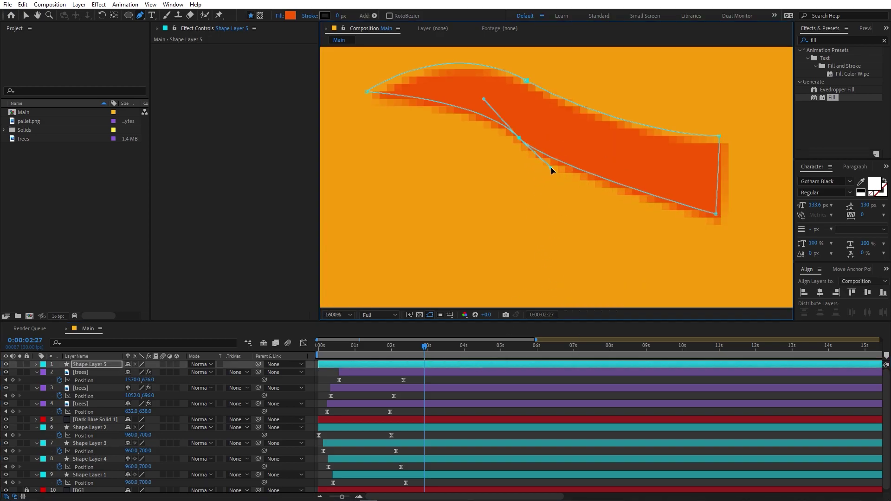
alt+click(520, 138)
key(v)
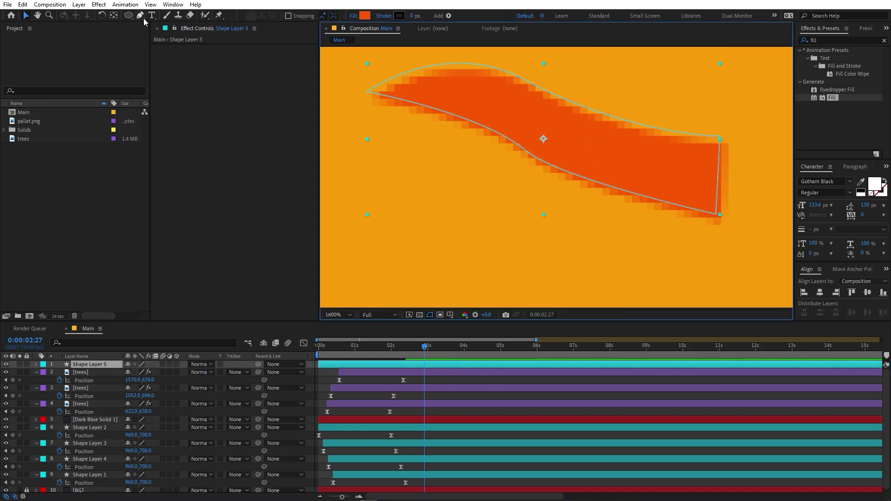
click(140, 16)
scroll(596, 172, down, 4)
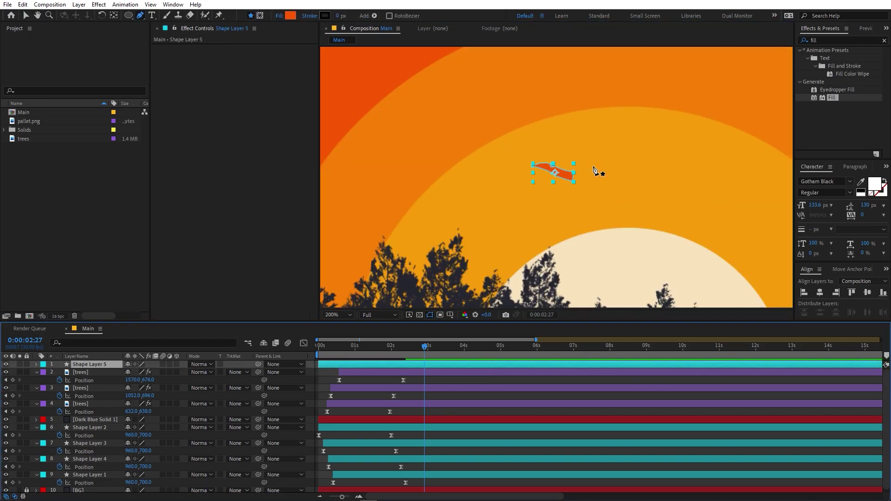
scroll(594, 172, up, 2)
- Change the wing shape's fill to the dark background colour 24252F sampled from the composition
click(831, 99)
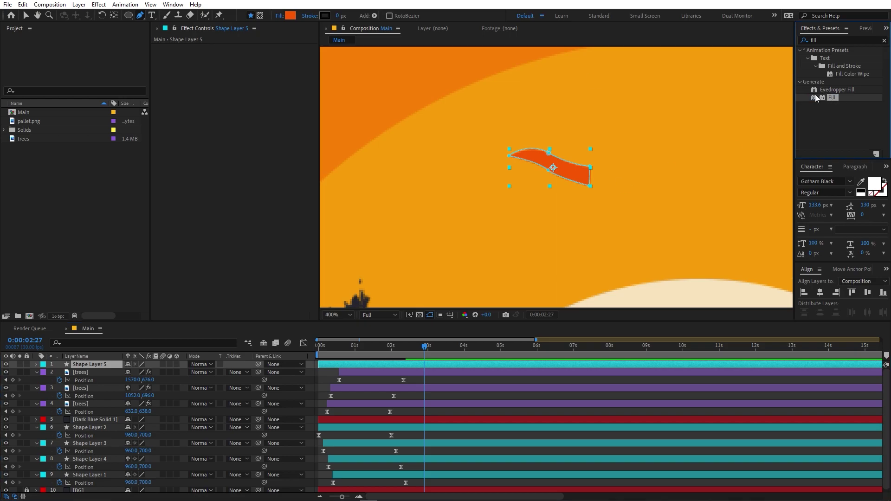
click(26, 15)
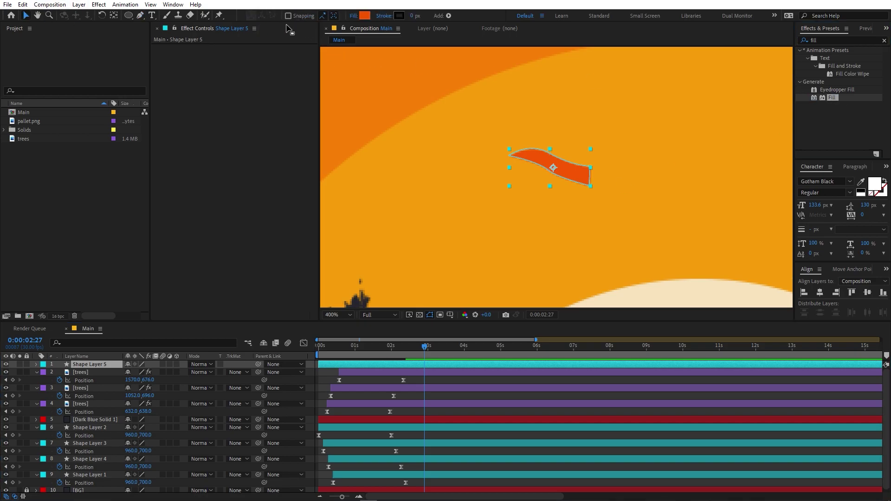
scroll(439, 110, down, 2)
click(365, 16)
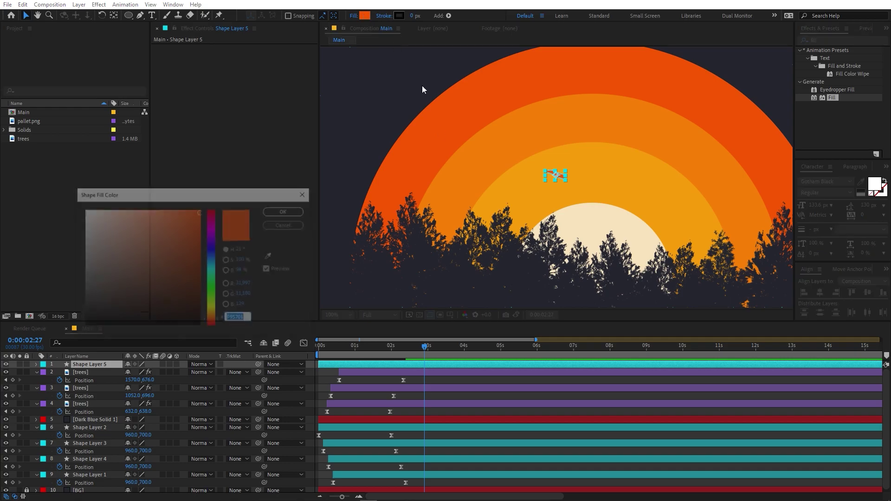
click(271, 256)
click(361, 100)
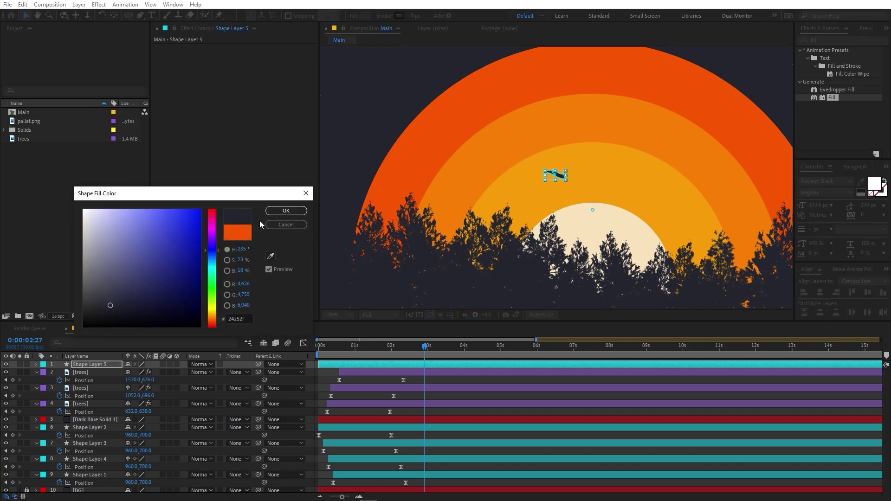
click(286, 211)
- Raise the middle vertex of the wing's lower edge and adjust both its handles for a steeper curve
scroll(609, 213, up, 3)
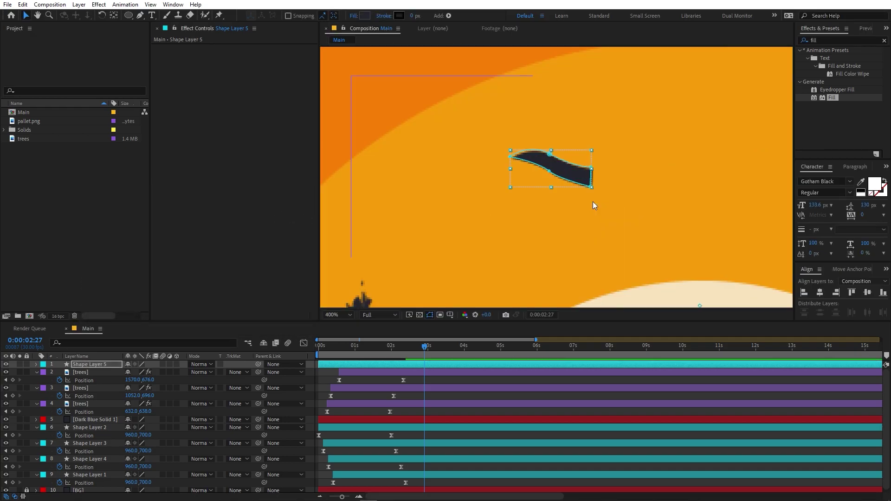
key(period)
click(140, 15)
key(period)
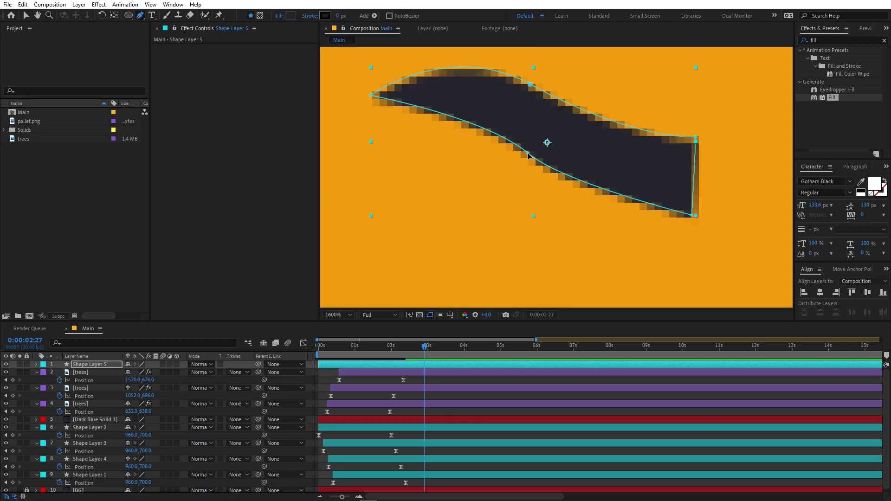
drag(528, 154, 531, 142)
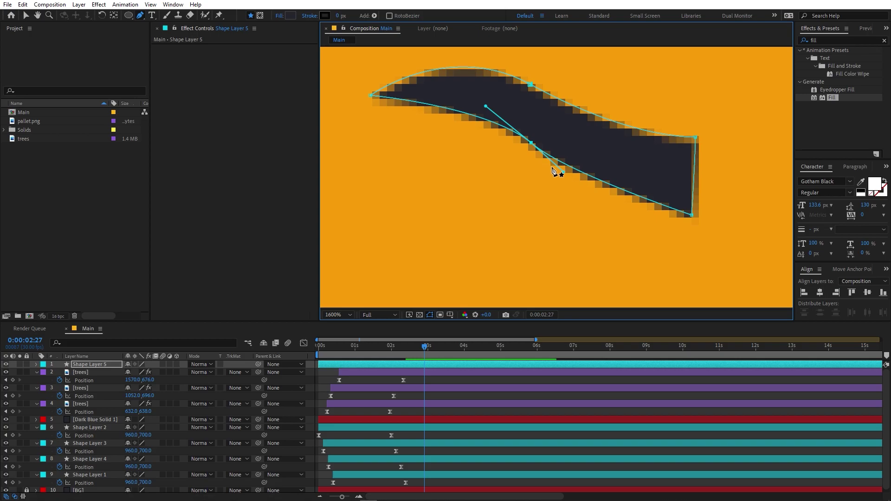
drag(563, 172, 553, 180)
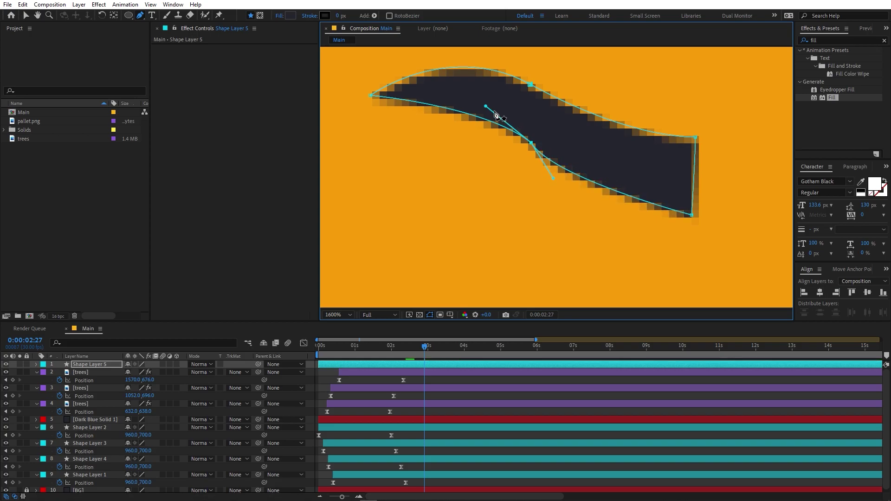
drag(486, 106, 499, 103)
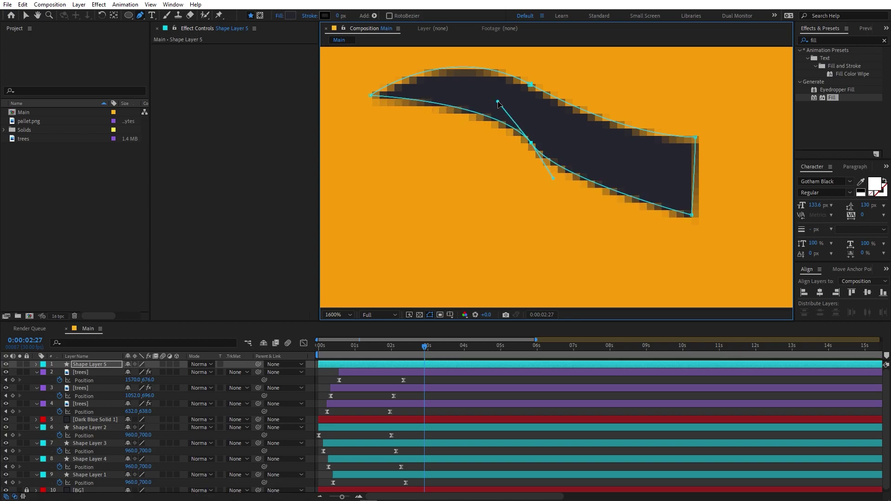
- Find the Path property of Shape Layer 5 and set its first keyframe at 0:00:02:01
key(space)
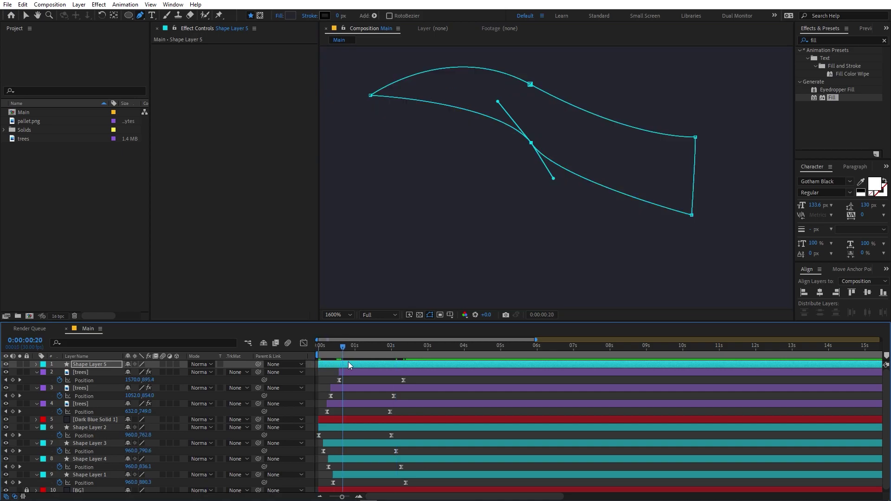
key(space)
click(77, 365)
key(ctrl+f)
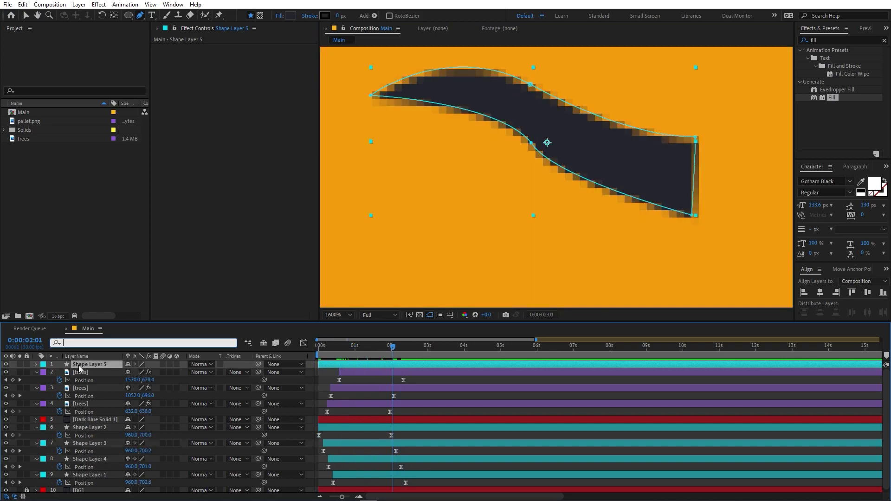
text(path)
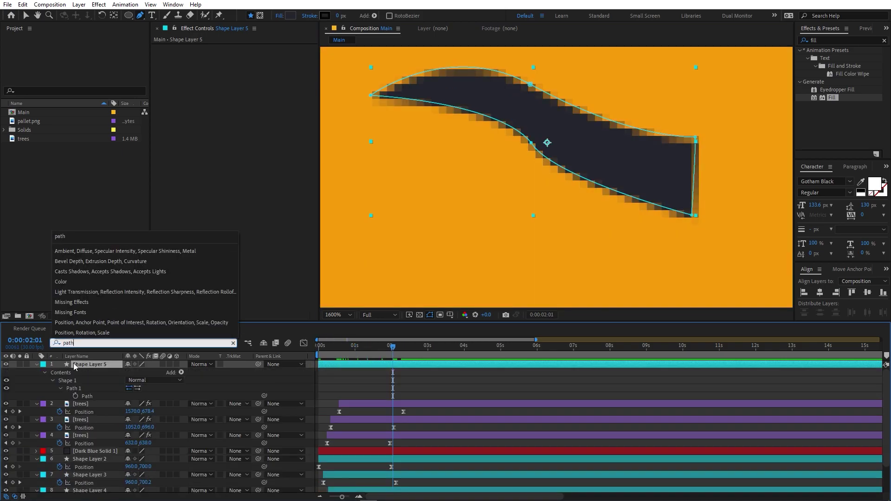
click(86, 397)
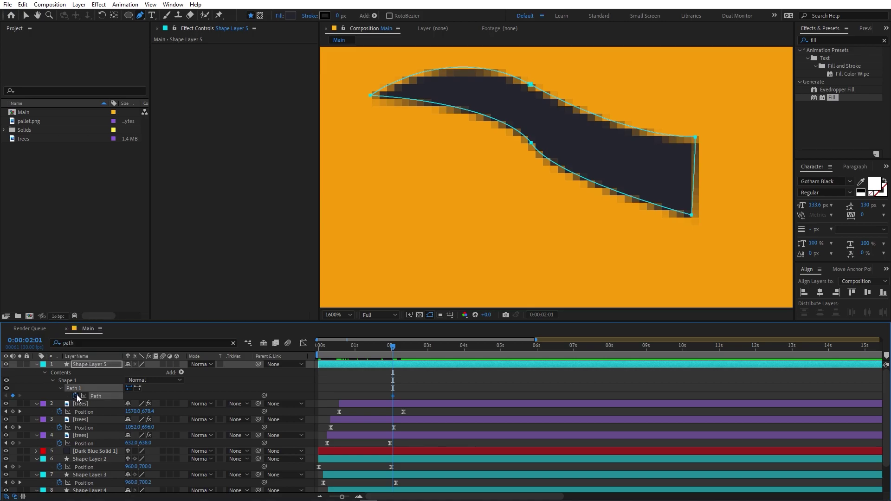
- At 0:00:02:11, reshape the wing by lowering its pointed left tip and the middle vertex of its upper edge
drag(344, 496, 370, 498)
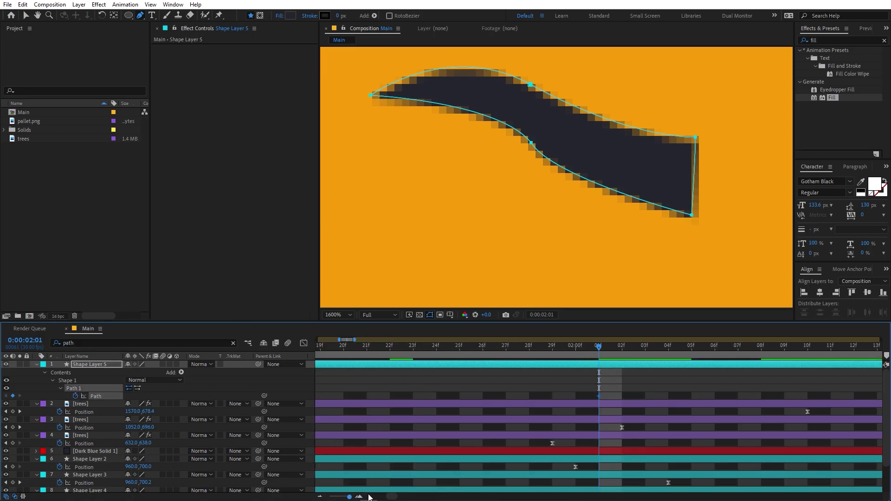
key(shift+Page_Down)
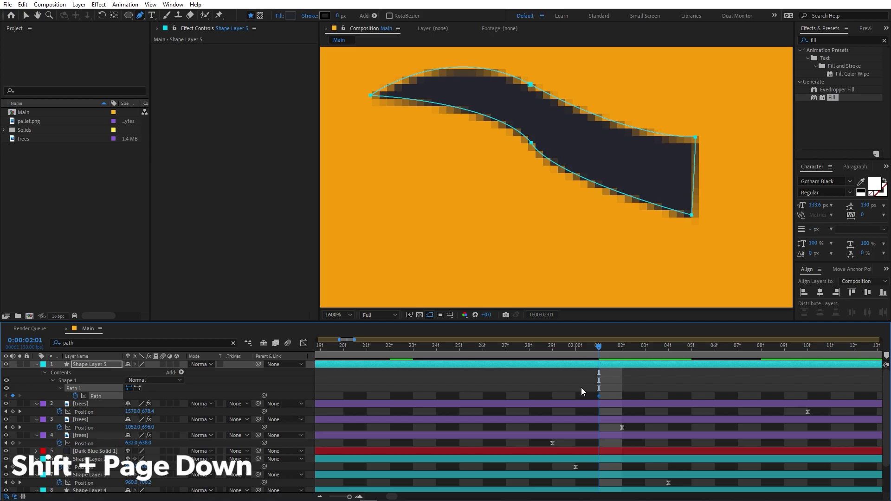
key(shift+Page_Down)
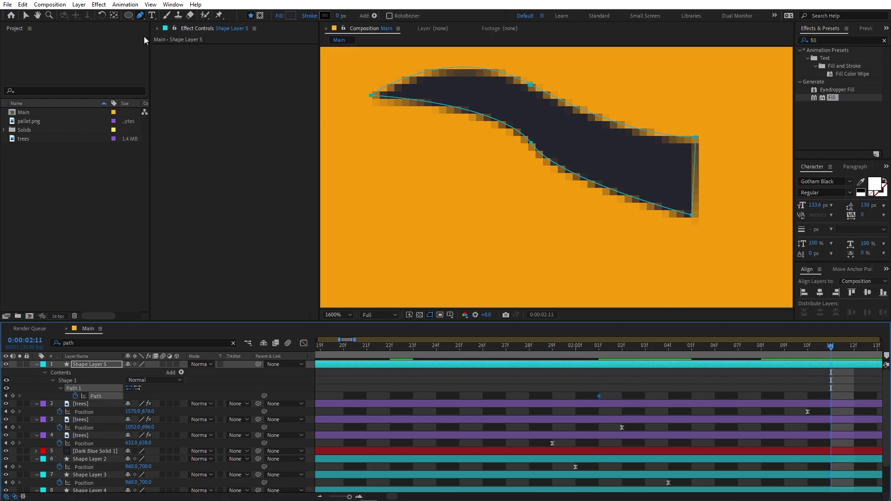
click(140, 16)
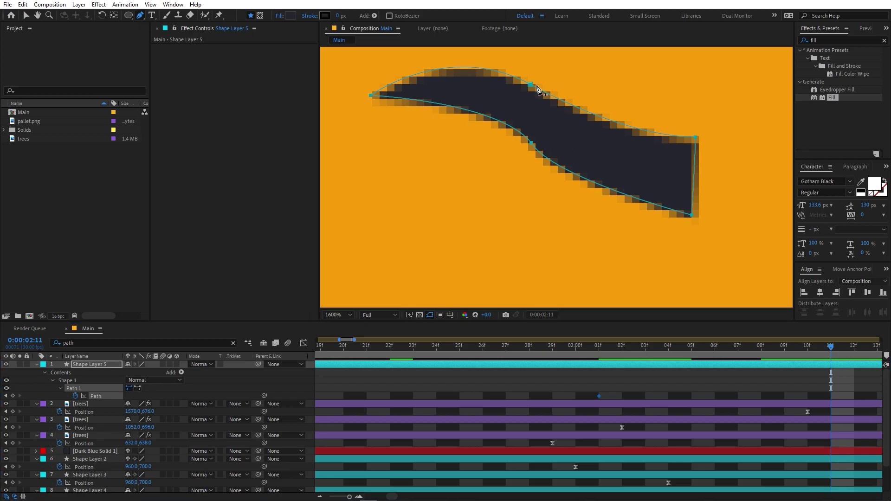
click(371, 96)
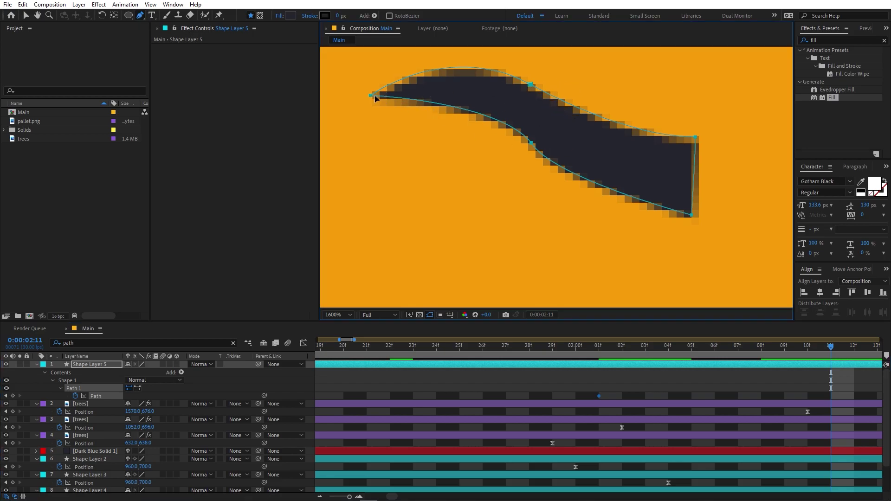
click(618, 384)
click(770, 365)
click(370, 97)
drag(371, 98, 413, 199)
drag(532, 87, 563, 189)
- Lower the middle vertex of the wing's lower edge and adjust its handles so the edge follows the lowered upper one
drag(531, 145, 411, 166)
drag(561, 182, 522, 234)
drag(545, 269, 599, 215)
drag(522, 230, 497, 242)
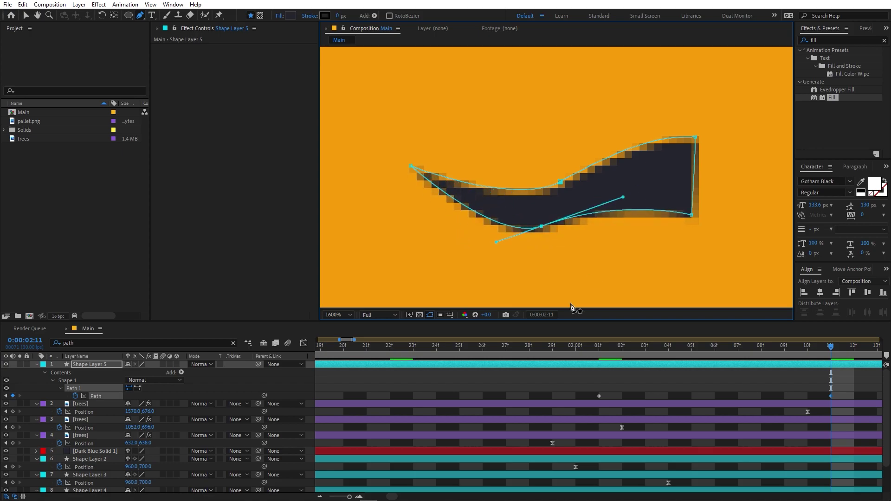
- Check the flap between the two Path keyframes and shift the lower edge's middle vertex slightly right at 0:00:02:11
click(531, 370)
key(comma)
key(comma)
key(comma)
drag(752, 352, 831, 367)
key(ctrl+z)
key(period)
key(period)
key(period)
- Shift the upper edge's middle vertex slightly left, pull the right end's upper corner inwards, and scrub through the flap
click(560, 184)
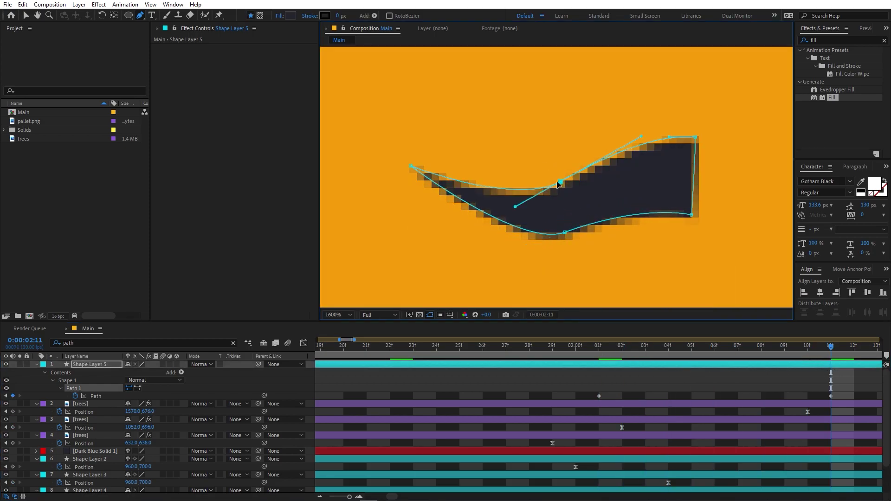
drag(560, 183, 552, 181)
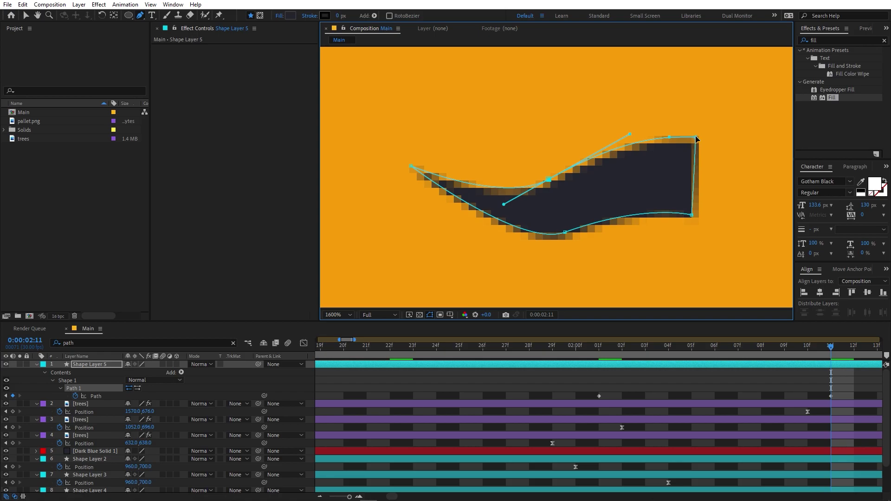
drag(696, 137, 693, 138)
click(660, 389)
drag(698, 350, 622, 355)
drag(678, 367, 832, 378)
scroll(682, 185, down, 4)
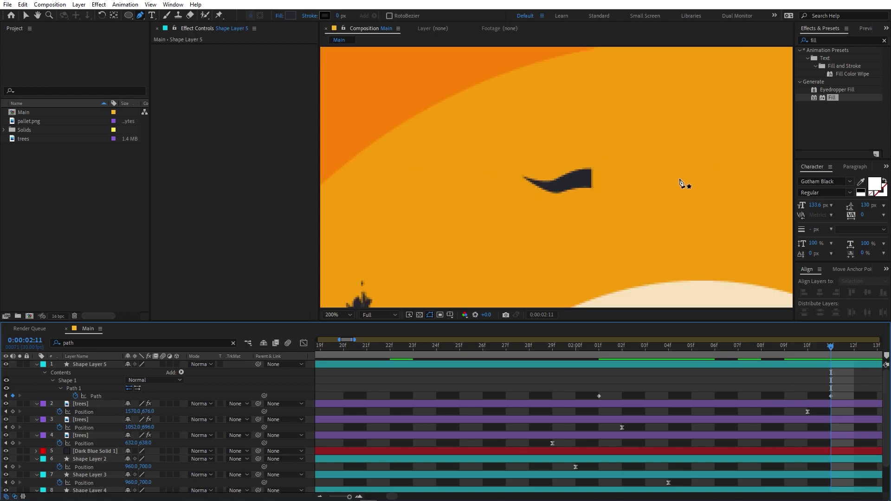
scroll(440, 407, down, 4)
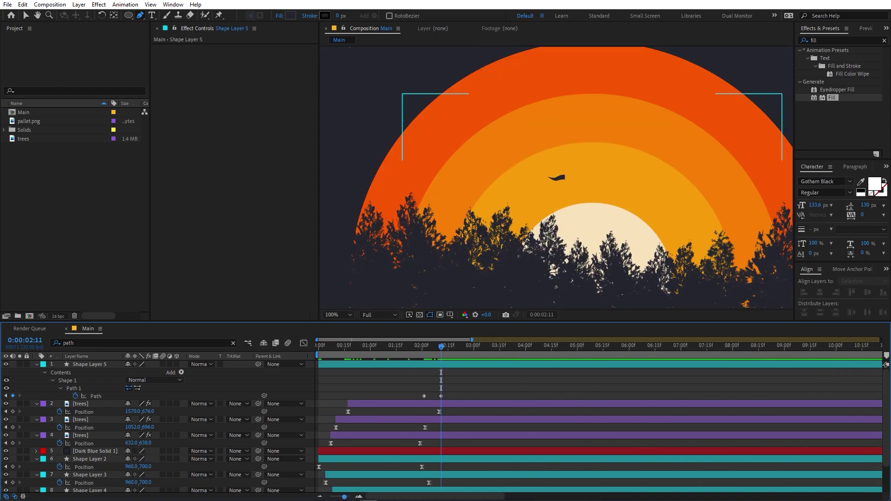
- Copy the wing's first Path keyframe and paste it at 0:00:02:21
scroll(433, 383, up, 3)
drag(387, 383, 339, 399)
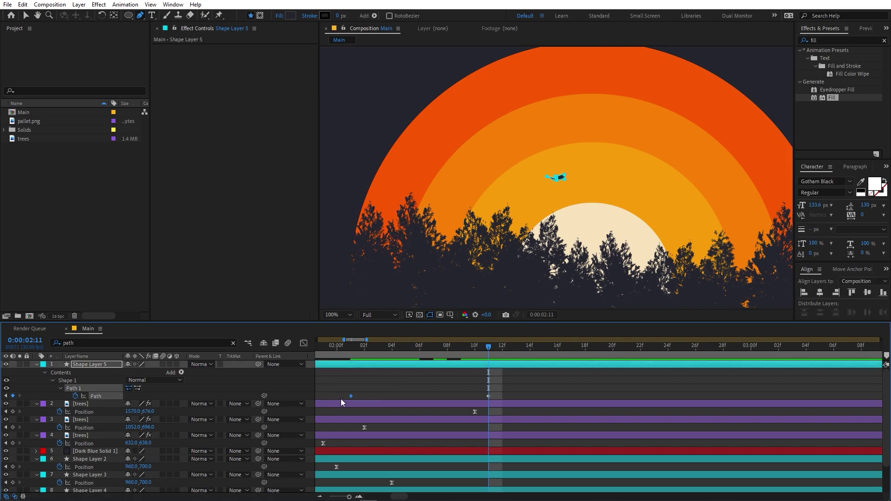
click(578, 377)
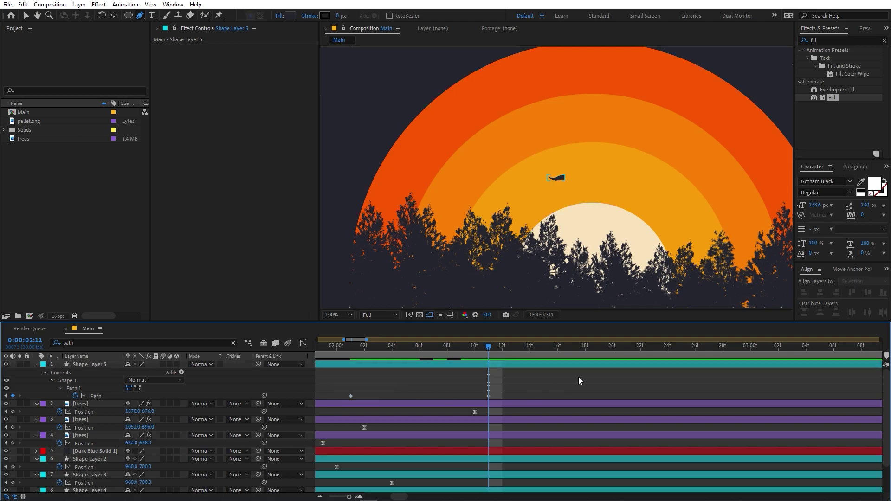
key(shift+Page_Down)
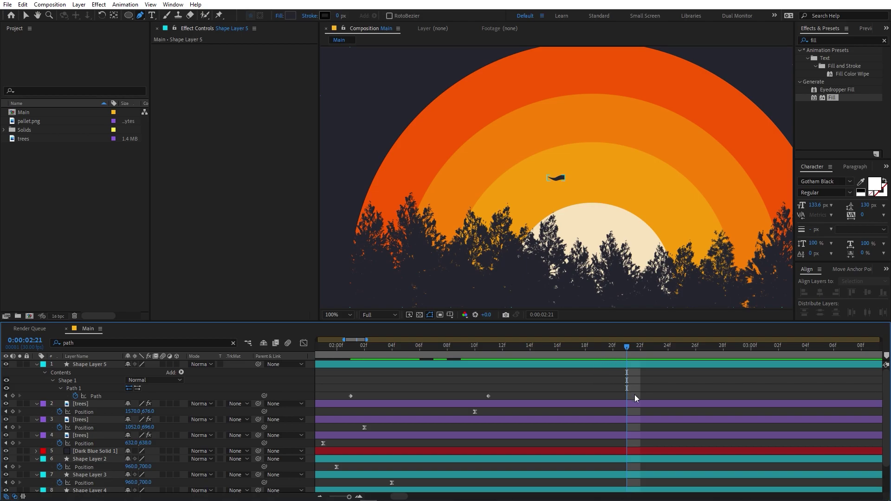
drag(363, 383, 337, 398)
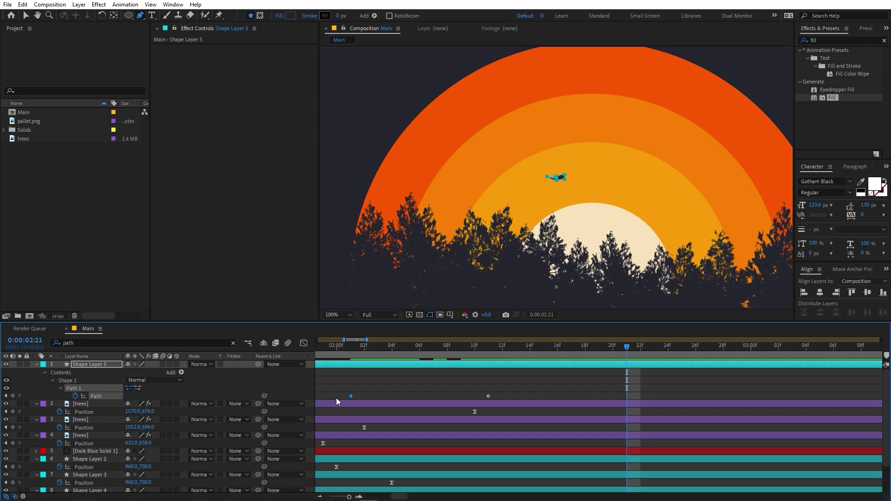
key(ctrl+v)
- Copy the Path keyframes at 0:00:02:11 and 0:00:02:21 and paste the pair at 0:00:03:01
drag(622, 357, 544, 356)
key(j)
key(k)
drag(669, 392, 474, 399)
key(shift+Page_Down)
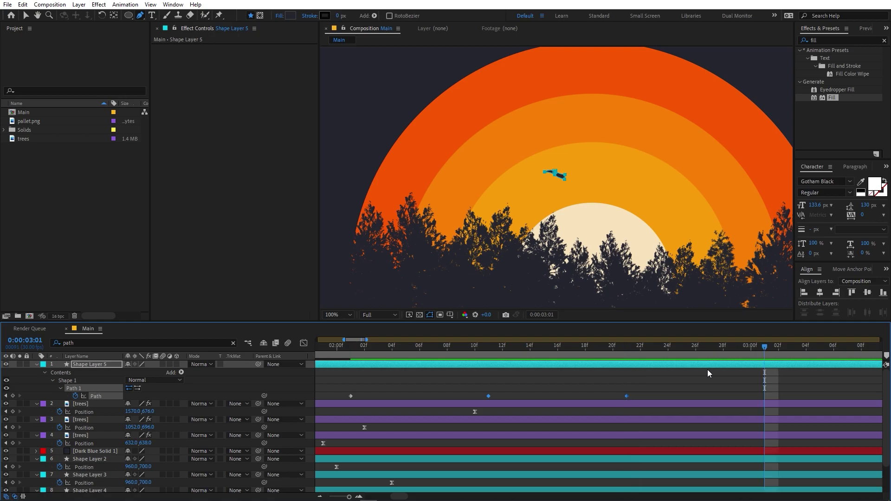
key(ctrl+v)
- Continue the flapping by pasting the copied keyframe pair every 20 frames, from 0:00:03:21 through 0:00:05:21
key(minus)
key(minus)
key(minus)
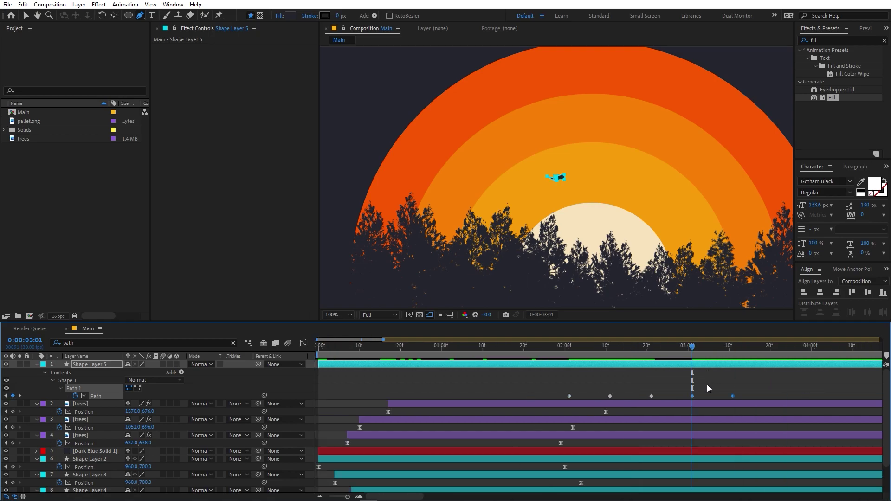
key(shift+Page_Down)
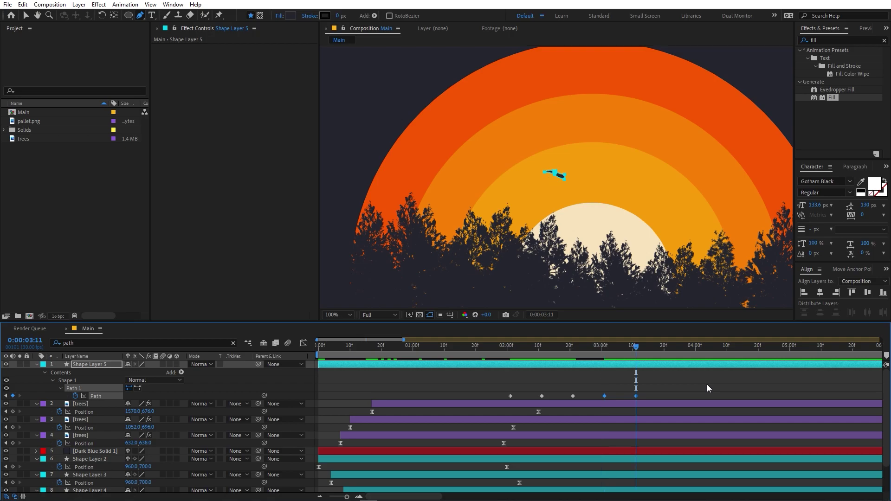
key(shift+Page_Down)
key(ctrl+v)
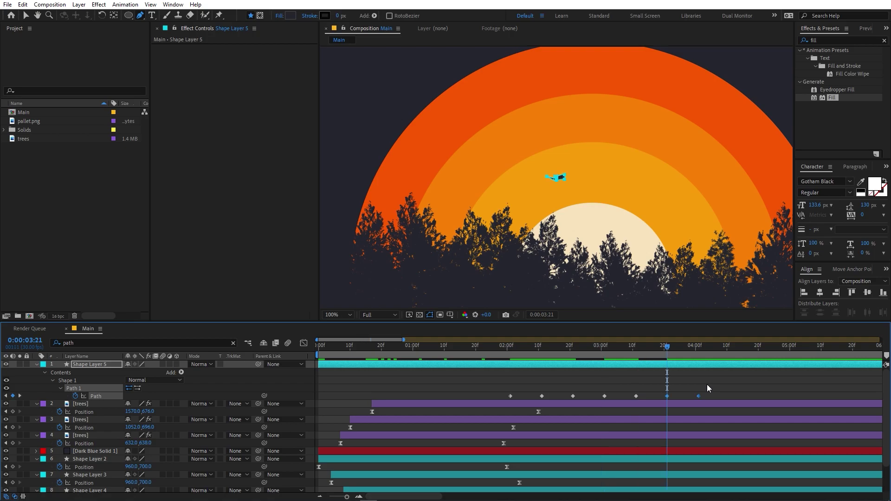
key(shift+Page_Down)
key(shift+Page_Down)
key(shift+Page_Down)
key(shift+Page_Down)
key(ctrl+v)
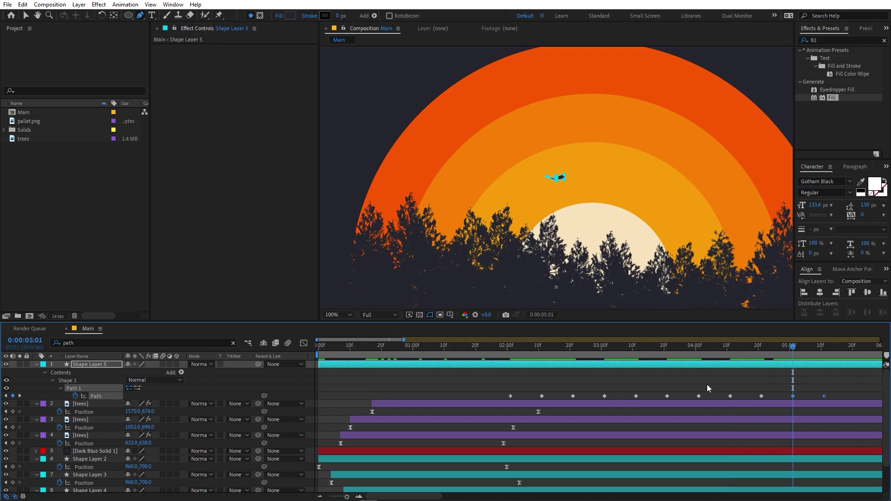
key(shift+Page_Down)
key(shift+Page_Down)
key(ctrl+v)
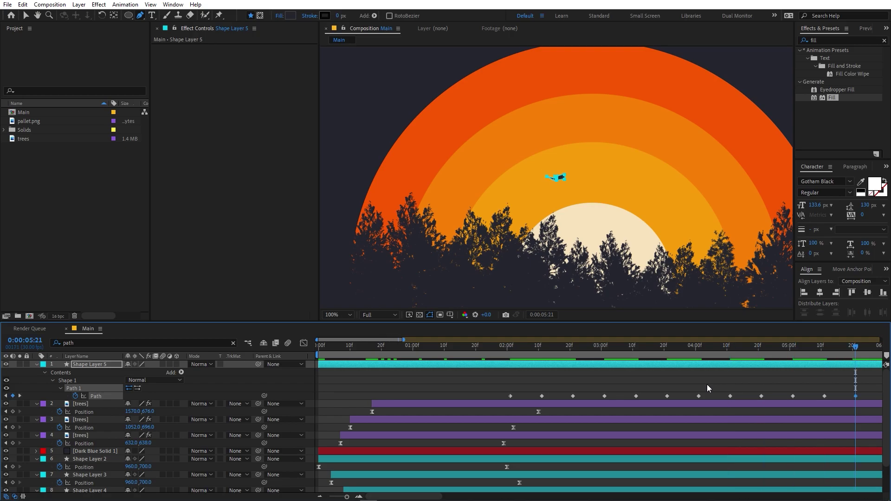
- Copy all of the wing's Path keyframes except the first and paste them at 0:00:06:11
key(minus)
drag(722, 385, 461, 398)
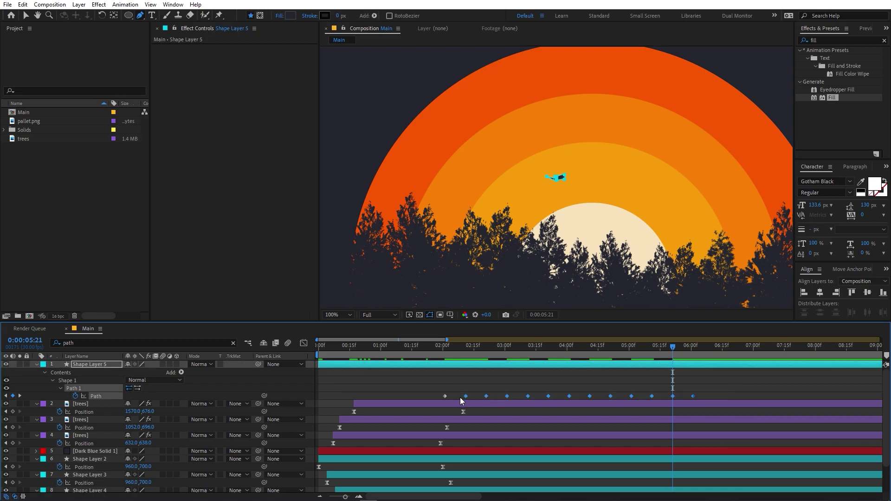
click(692, 354)
key(space)
key(ctrl+v)
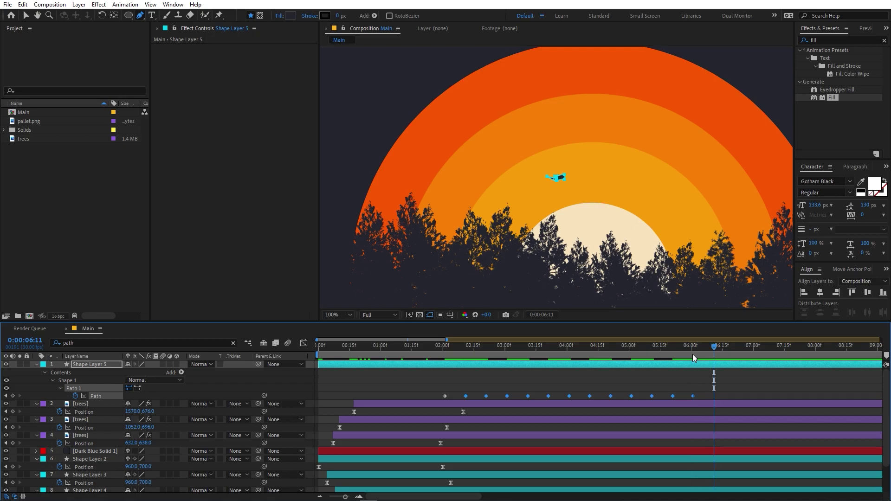
key(minus)
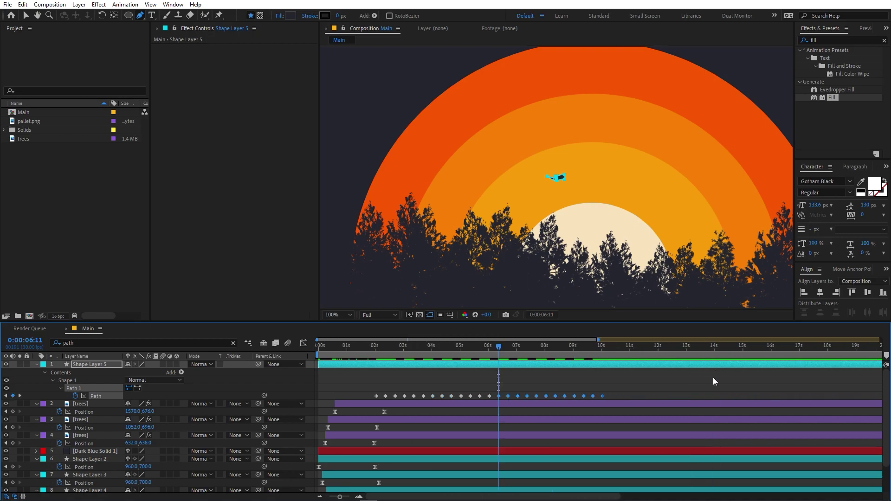
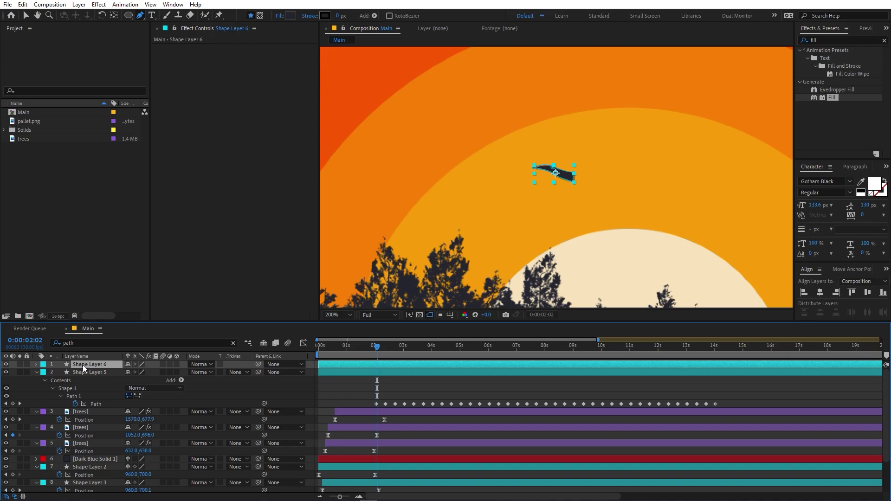
- Flip the duplicated wing layer, Shape Layer 6, horizontally
right_click(82, 366)
mouse_move(135, 141)
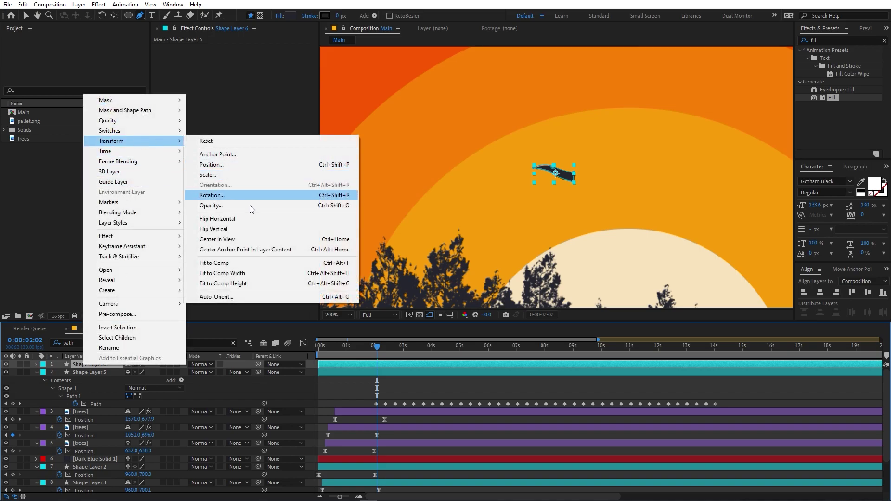
click(233, 220)
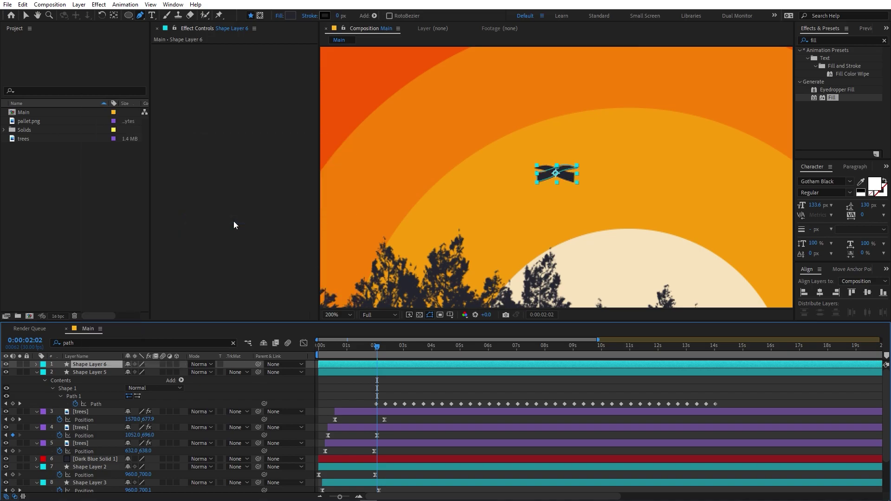
- Move the flipped wing, Shape Layer 6, beside the original so both join at the body, and preview the flapping
click(26, 16)
key(period)
key(period)
drag(519, 166, 659, 171)
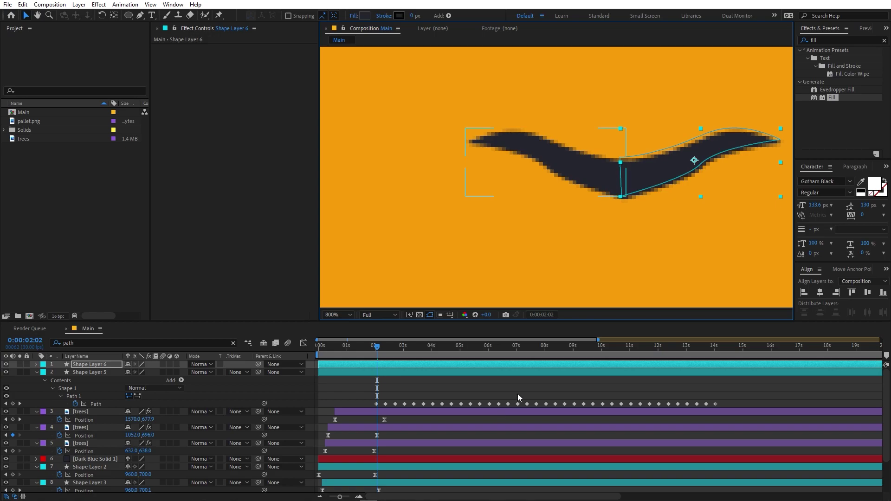
click(517, 394)
scroll(639, 146, down, 8)
key(h)
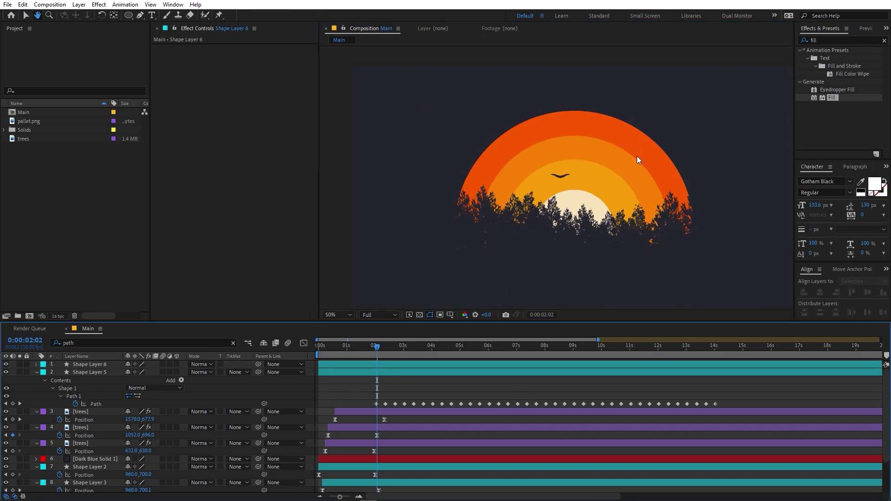
key(space)
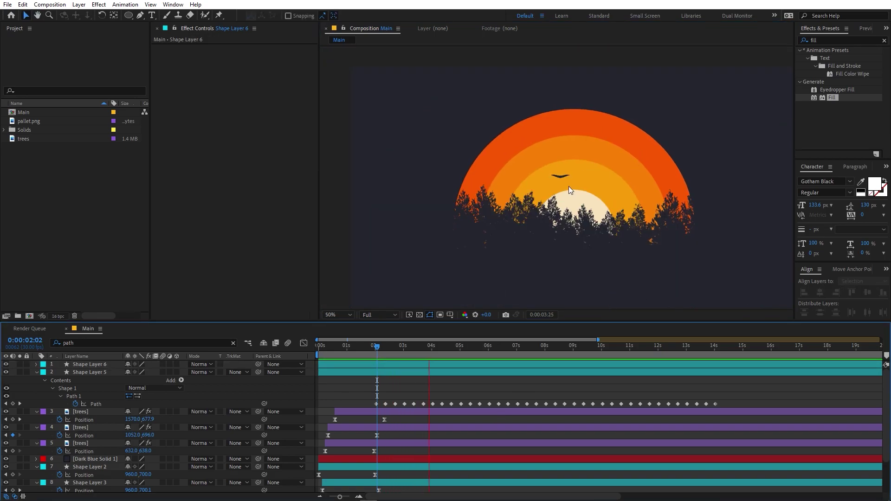
key(space)
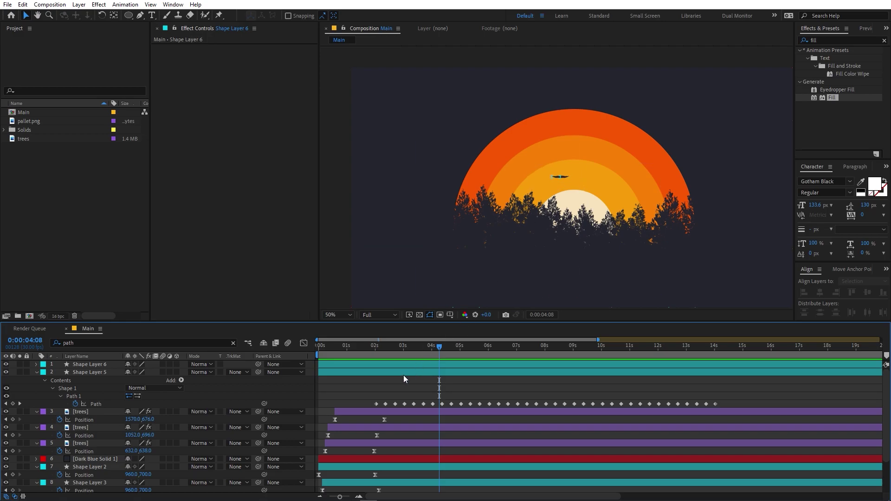
- Reveal the Path keyframes of Shape Layer 6 and Shape Layer 5 and apply Easy Ease to all of them
drag(406, 352, 375, 357)
click(401, 365)
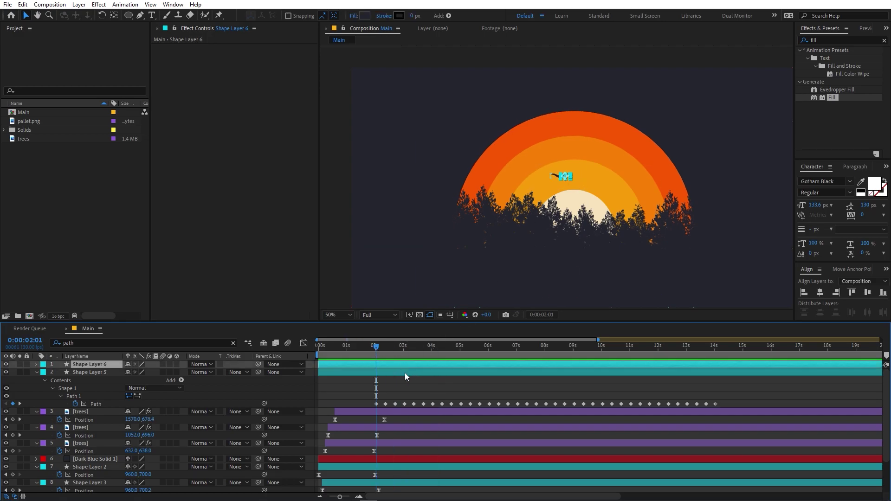
key(u)
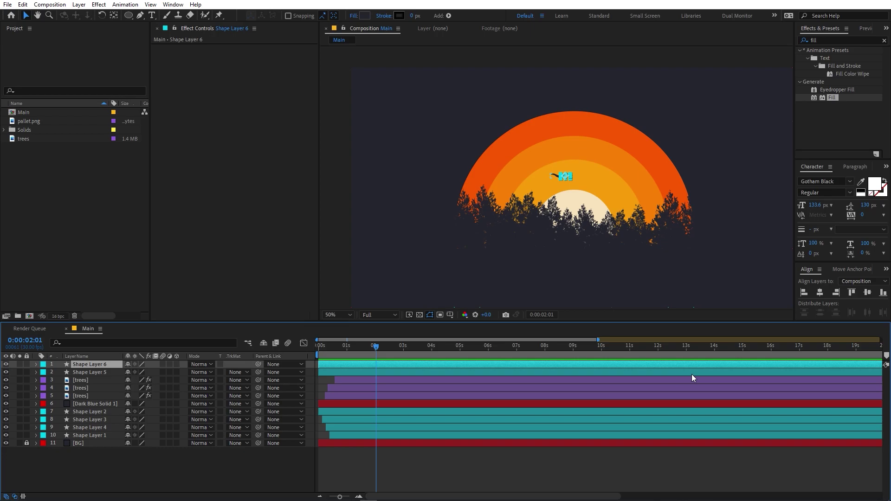
click(655, 380)
key(u)
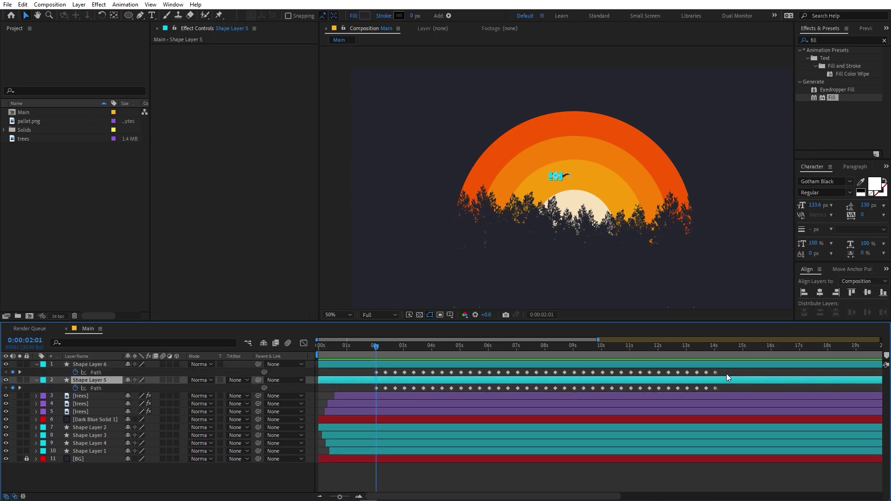
drag(729, 374, 353, 396)
key(F9)
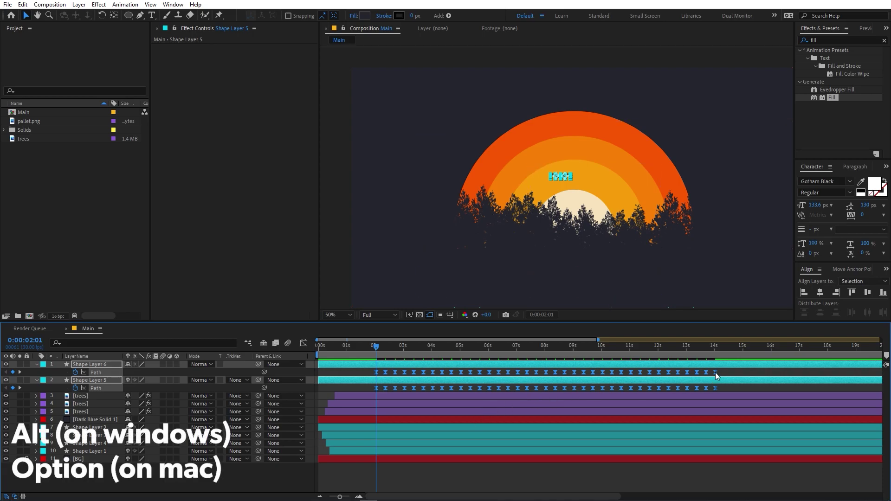
- Stretch both wings' Path keyframes proportionally so the last pair falls at about 19 seconds, and preview the slower flapping
drag(715, 373, 856, 371)
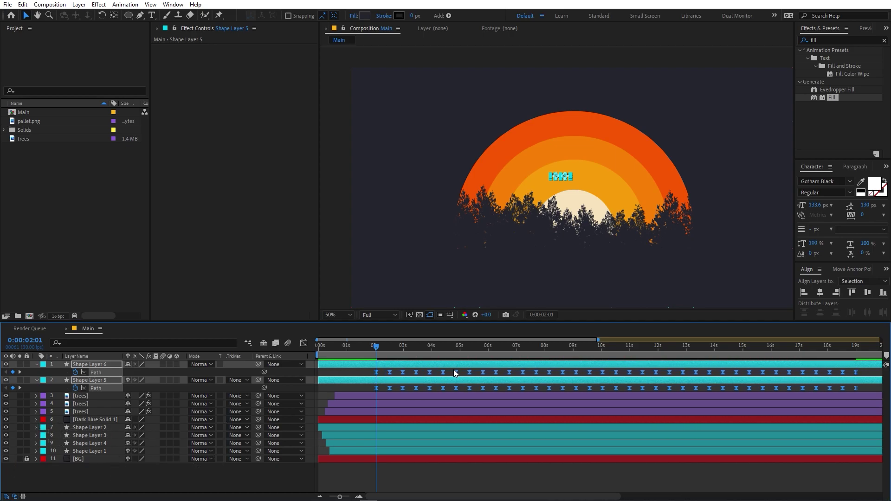
key(space)
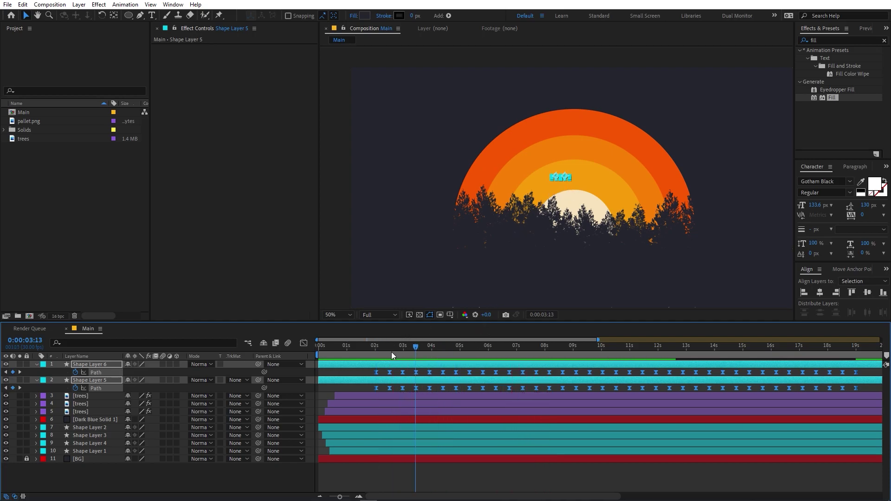
key(space)
- Shift both wing layers in time so they and their keyframes start at 0:00:01:01
click(332, 372)
click(334, 366)
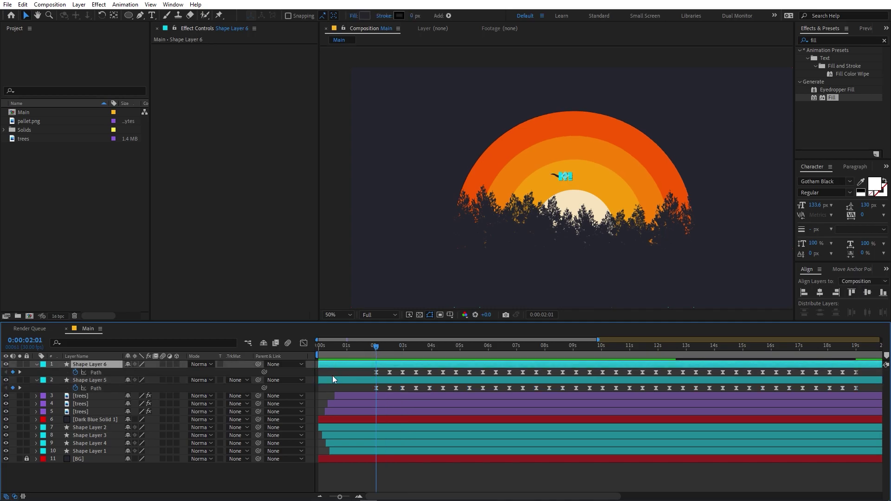
shift+click(328, 377)
drag(317, 366, 349, 355)
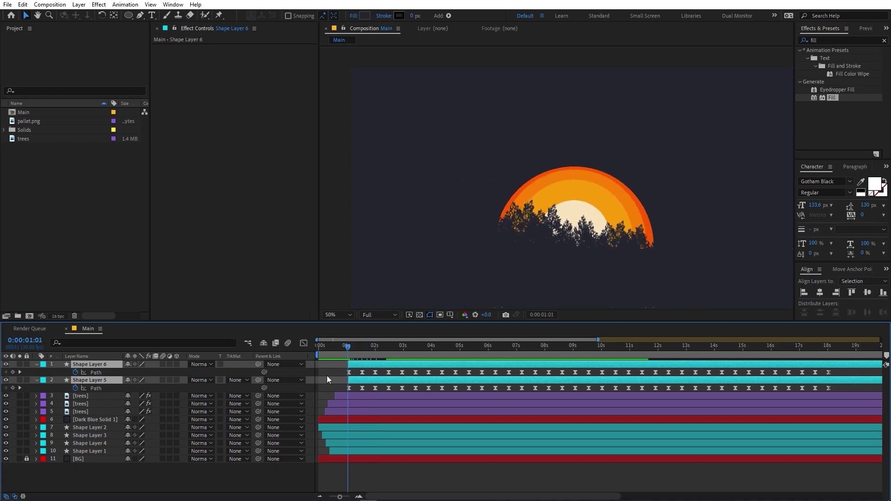
- Parent Shape Layer 6 to Shape Layer 5
click(327, 375)
click(115, 364)
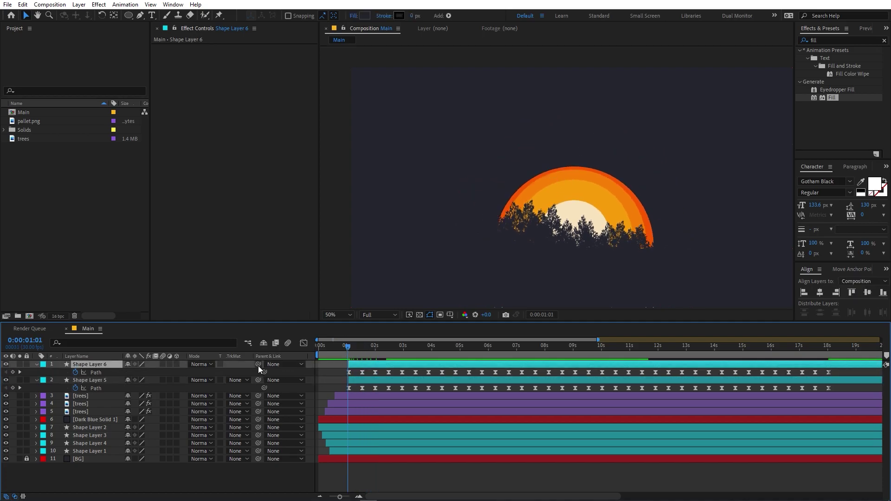
drag(258, 364, 91, 379)
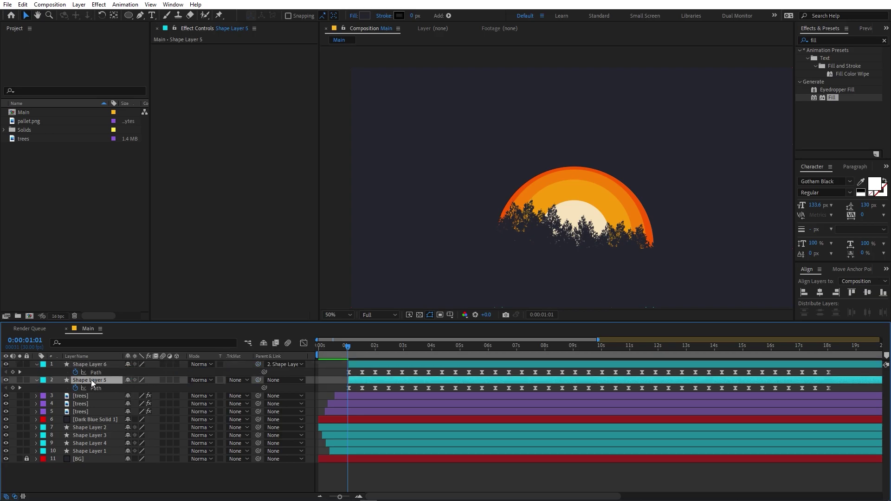
- At 0:00:09:05, move the bird to the upper right of the sun, about 1164.8, 317.3, and keyframe Shape Layer 5's Position
key(p)
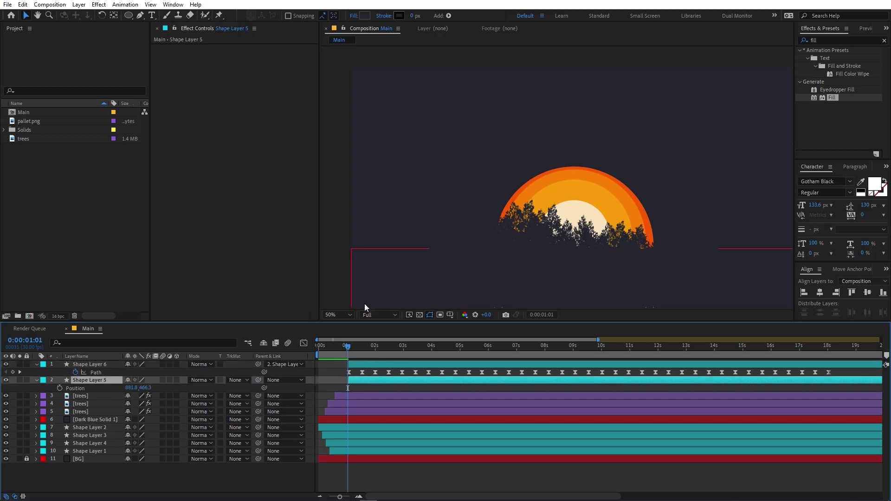
click(338, 315)
click(347, 334)
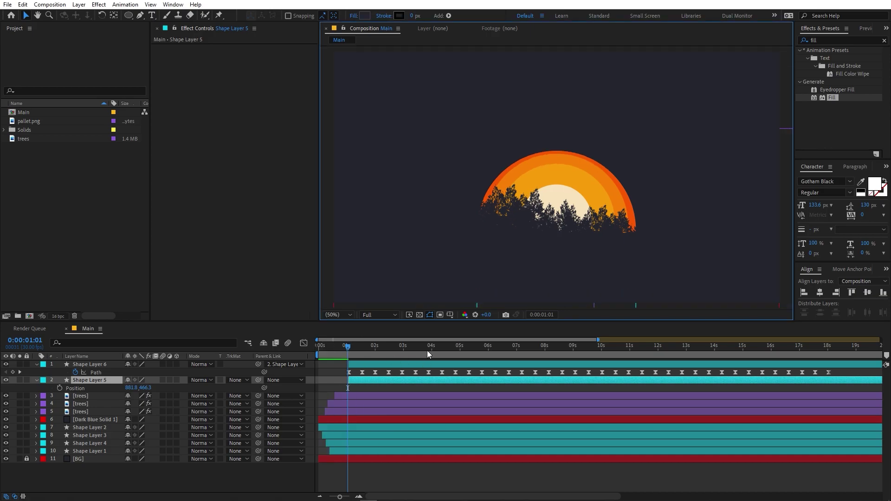
drag(428, 350, 578, 352)
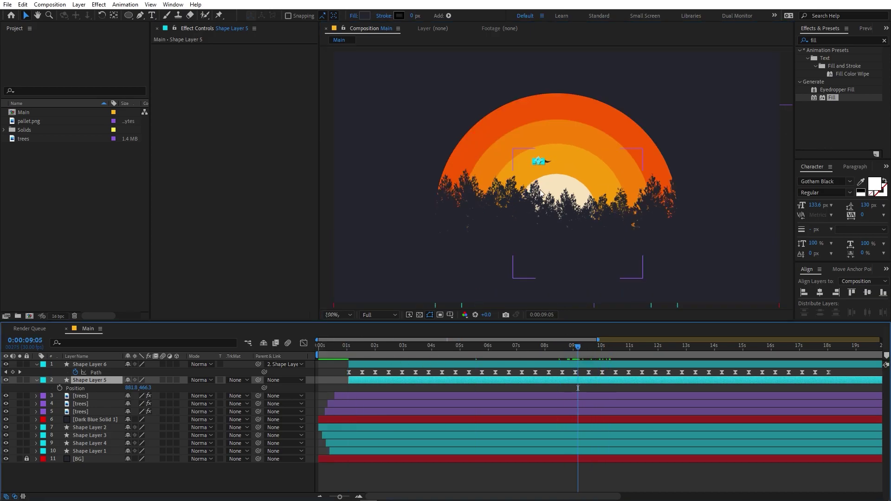
scroll(526, 144, up, 2)
drag(522, 147, 655, 77)
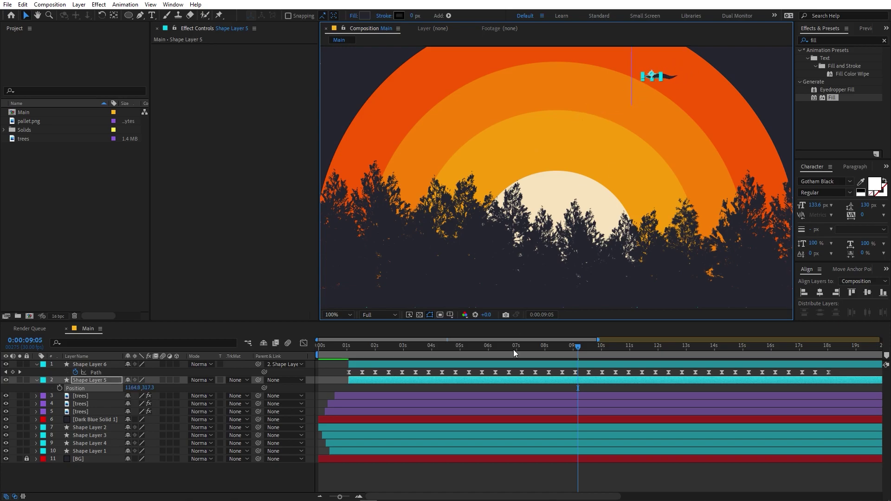
click(59, 388)
- Keyframe the bird's start behind the trees at about 816.8, 665.3, align that keyframe with the layer's start, and preview the flight
drag(574, 351, 357, 352)
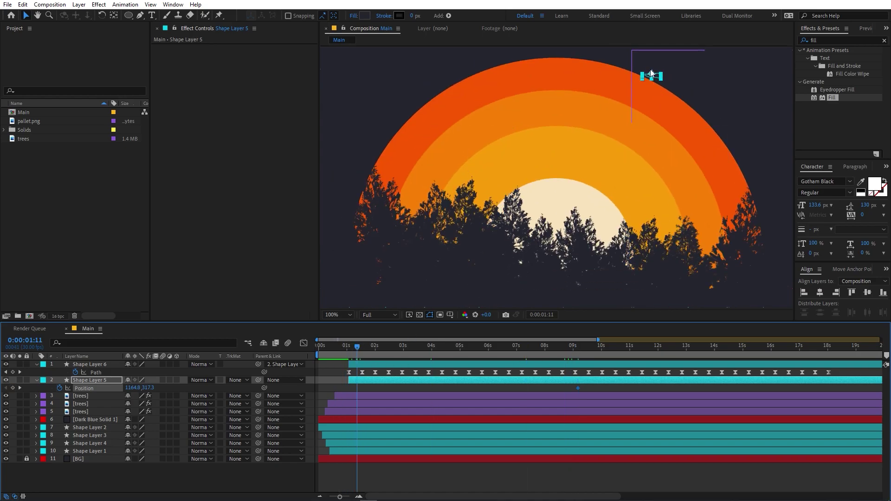
drag(651, 69, 499, 238)
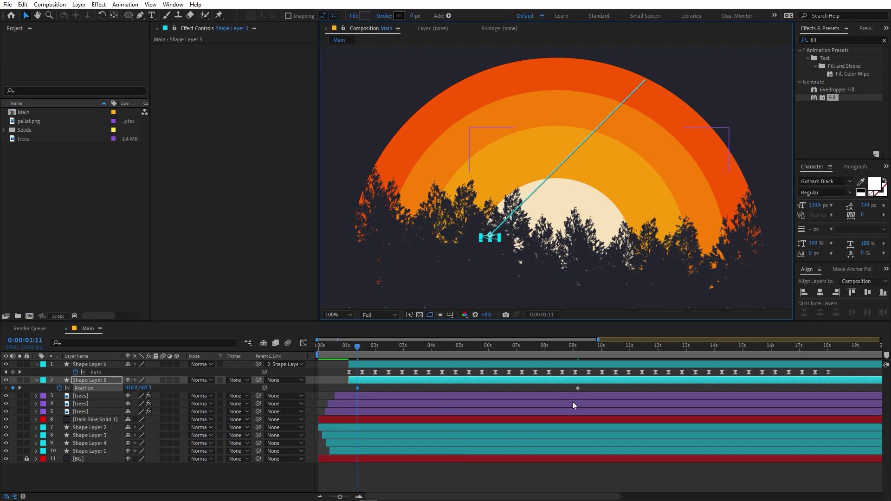
drag(356, 388, 347, 389)
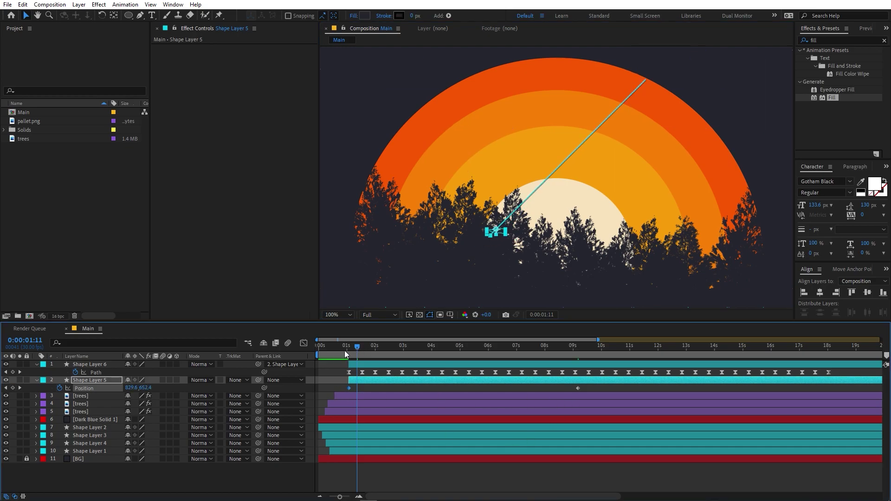
key(space)
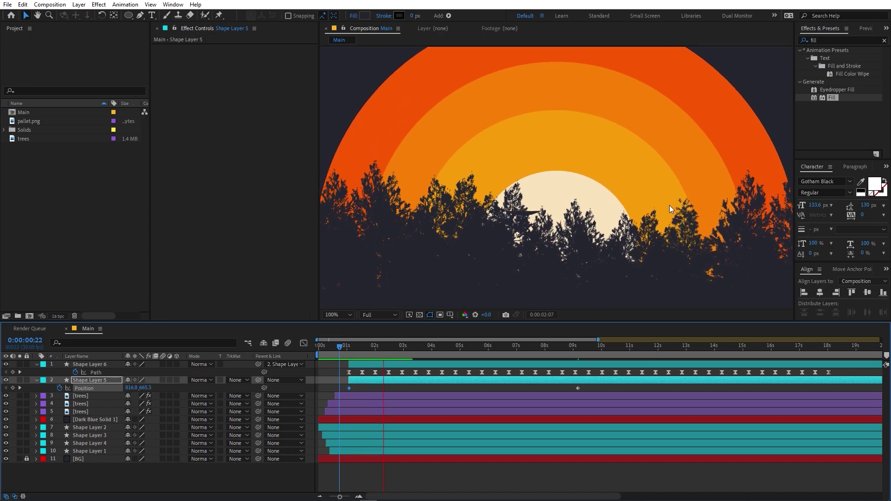
key(space)
click(595, 390)
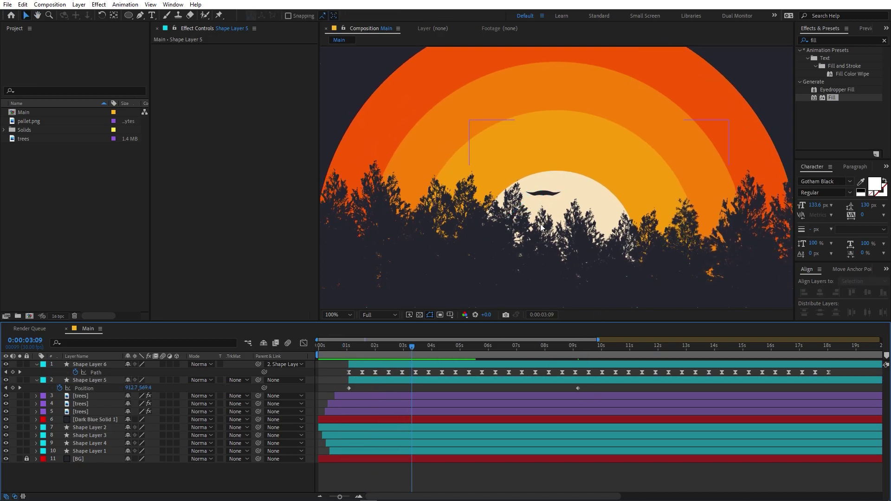
- Move Shape Layer 5's first Position keyframe to 0:00:02:00 and raise the bird's start point there to about 860, 611
scroll(542, 223, down, 2)
key(Home)
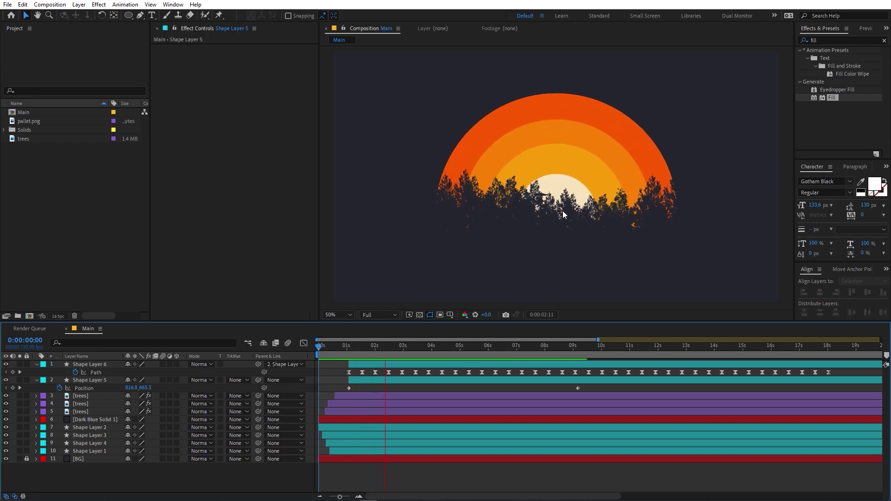
mouse_move(367, 351)
mouse_down()
mouse_move(352, 353)
mouse_move(377, 351)
mouse_up()
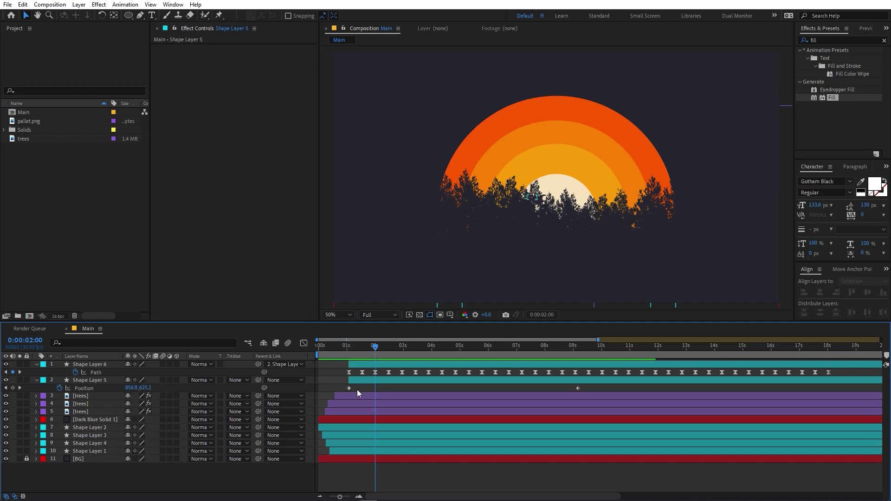
drag(349, 388, 375, 388)
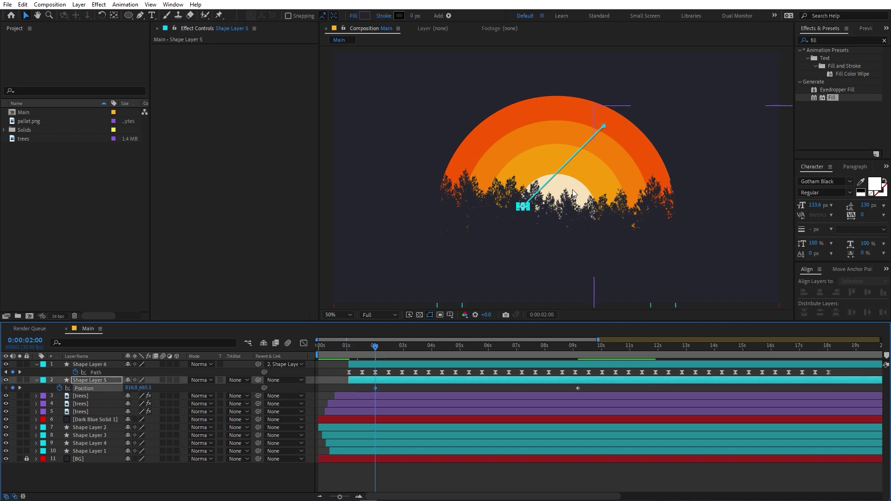
drag(525, 210, 535, 197)
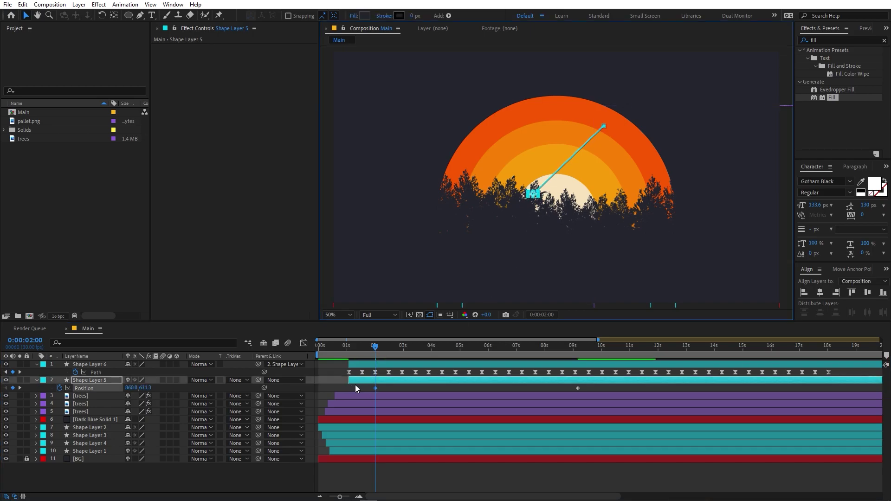
- Fade in Shape Layer 5 with Opacity keyframes from 0% at 0:00:02:00 to 100% about half a second on
key(t)
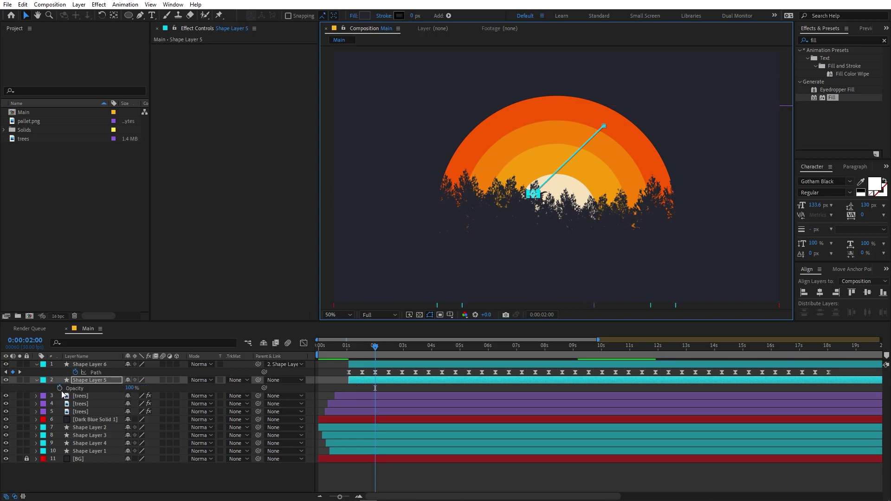
click(445, 389)
drag(375, 388, 390, 388)
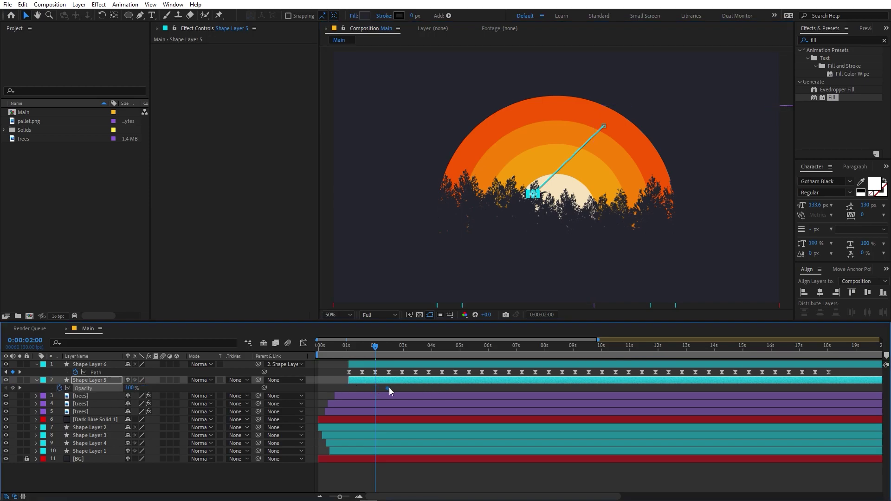
drag(130, 392, 77, 393)
- Give Shape Layer 6 the same Opacity fade-in, from 0% at 0:00:02:00 to 100% about half a second on
click(88, 365)
key(t)
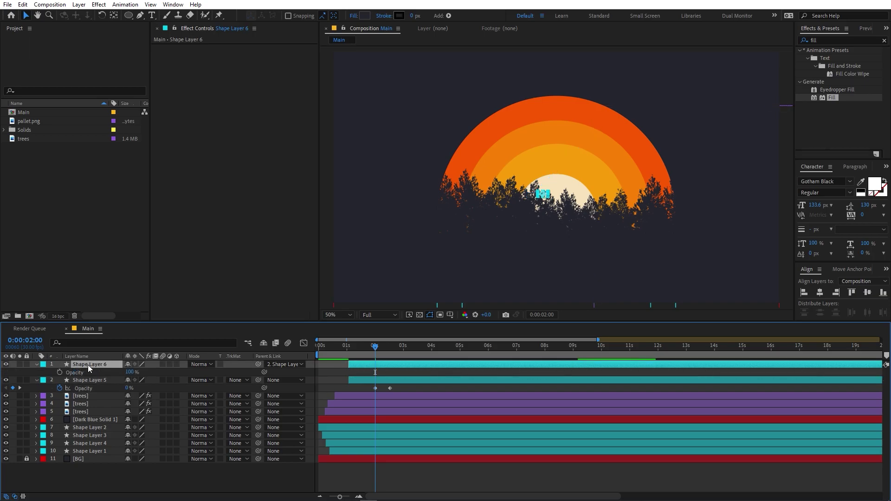
click(60, 373)
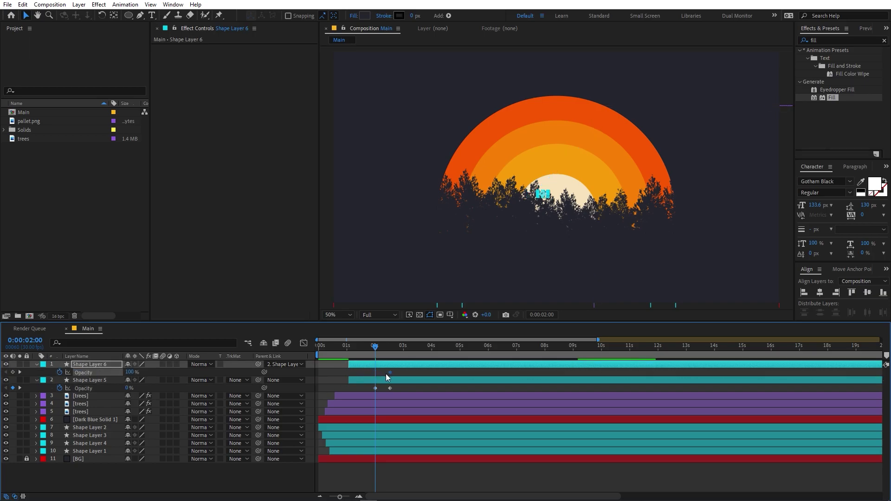
drag(130, 373, 50, 371)
- Trim the start of both wing layers to 0:00:02:00 and preview the bird's fade-in
shift+click(385, 377)
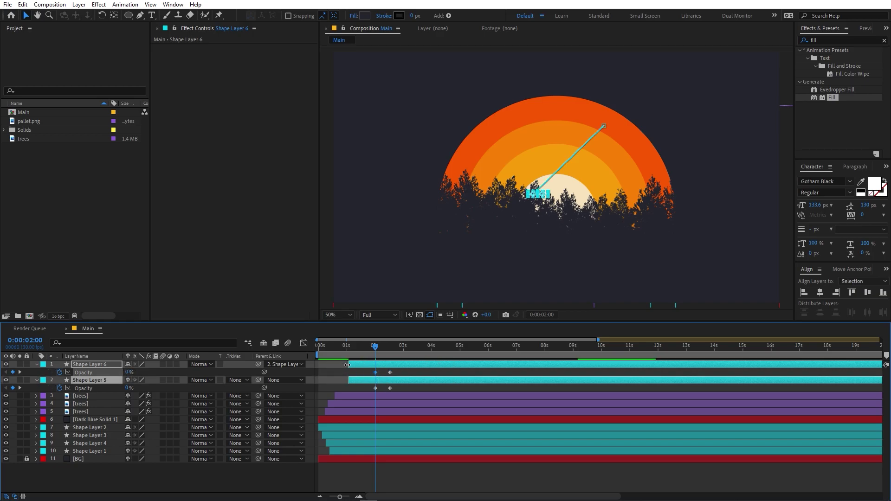
drag(348, 365, 376, 364)
key(space)
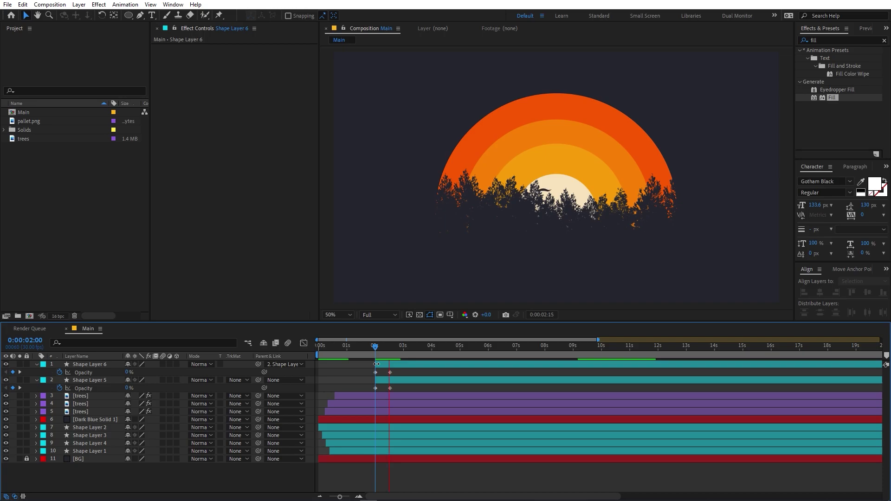
key(space)
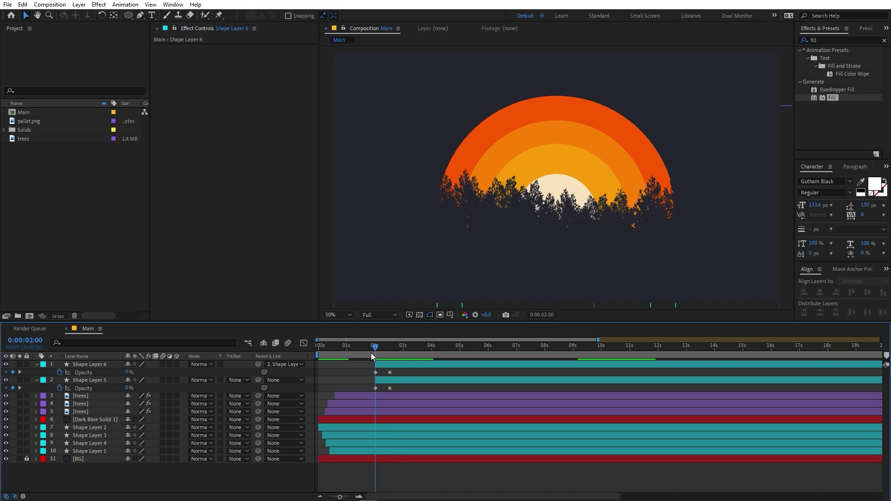
- Preview the bird's flight from 0:00:02:00 to the end of its motion path, checking it at a smaller view size too
click(399, 381)
click(528, 199)
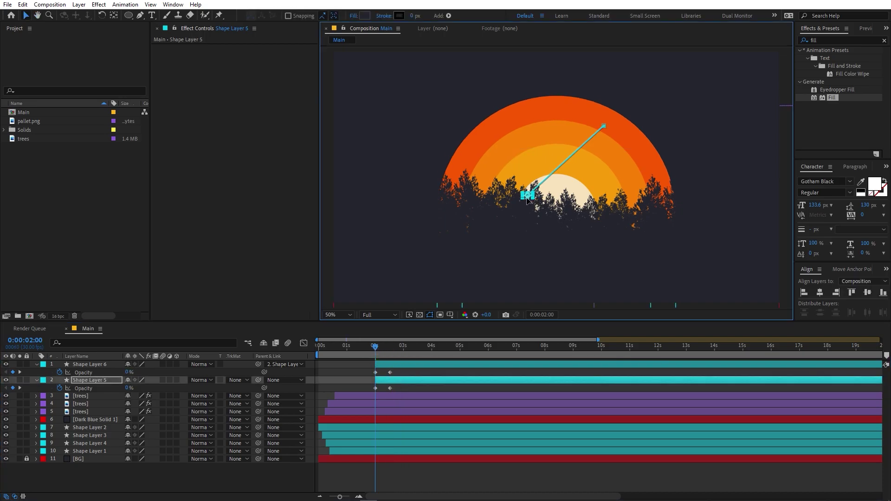
key(space)
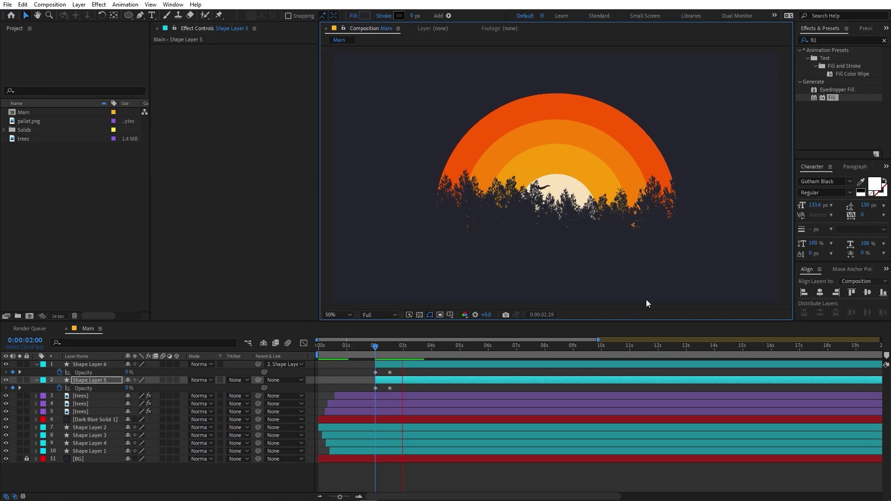
scroll(627, 157, down, 2)
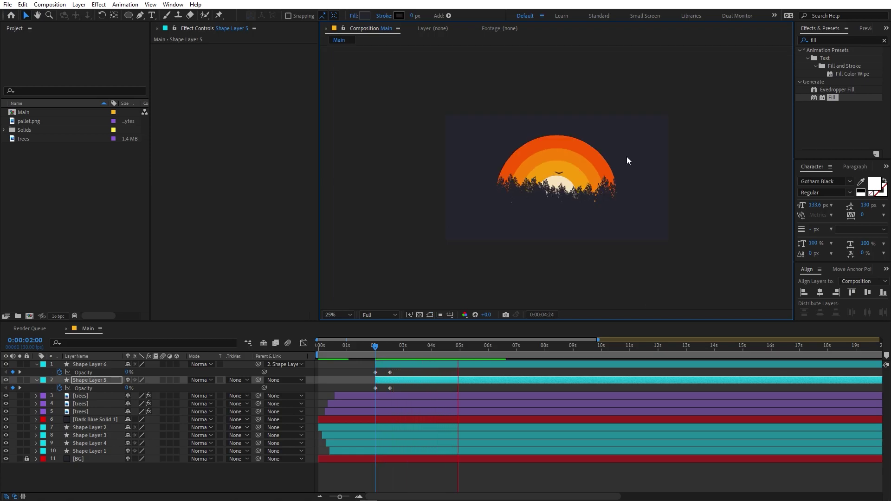
scroll(627, 157, up, 2)
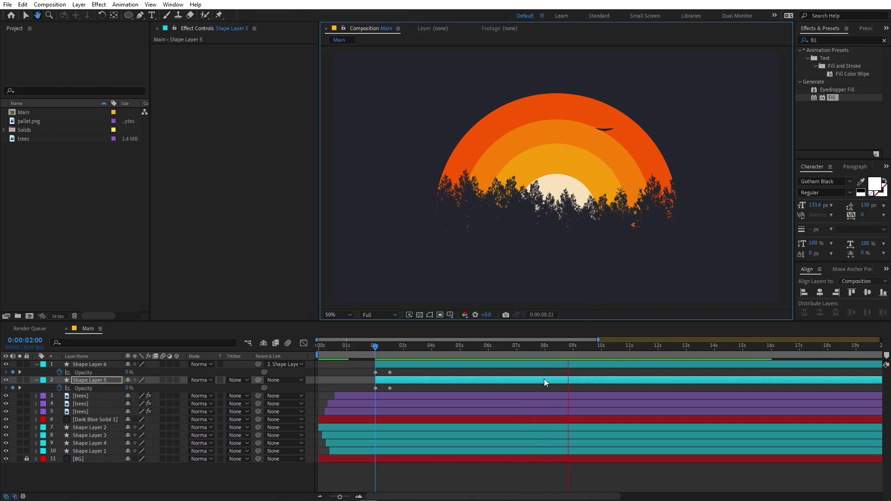
key(space)
- Pre-compose Shape Layer 5 and Shape Layer 6 together as Bird, moving all attributes into the new composition
click(435, 348)
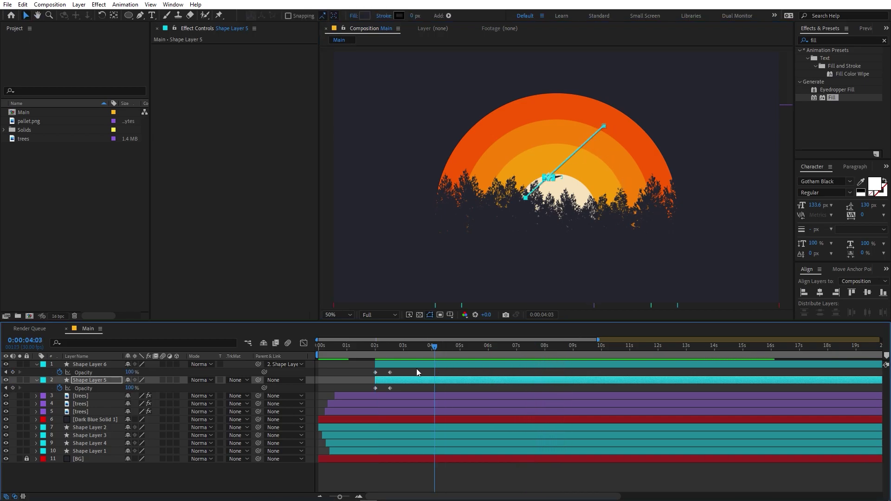
click(37, 365)
click(37, 373)
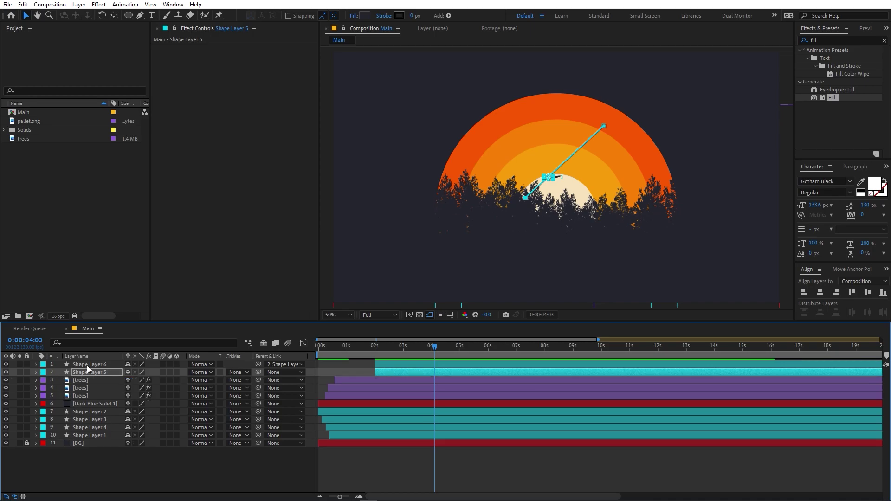
shift+click(90, 364)
right_click(90, 364)
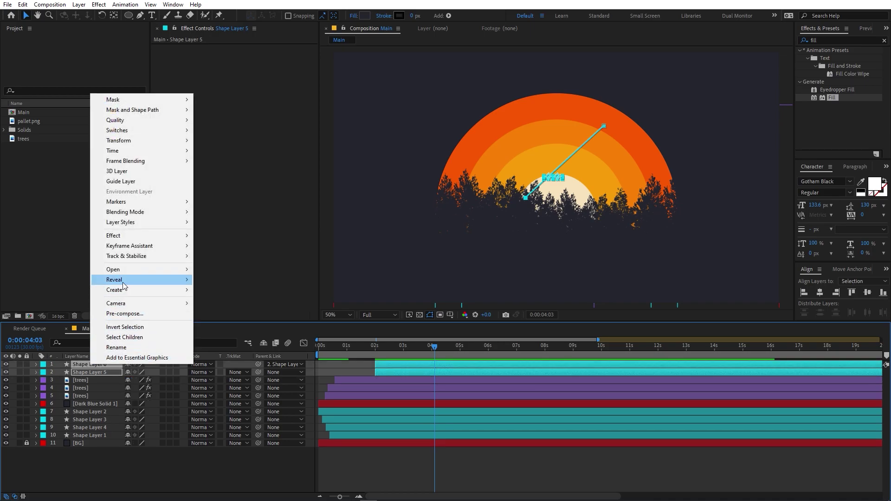
click(125, 313)
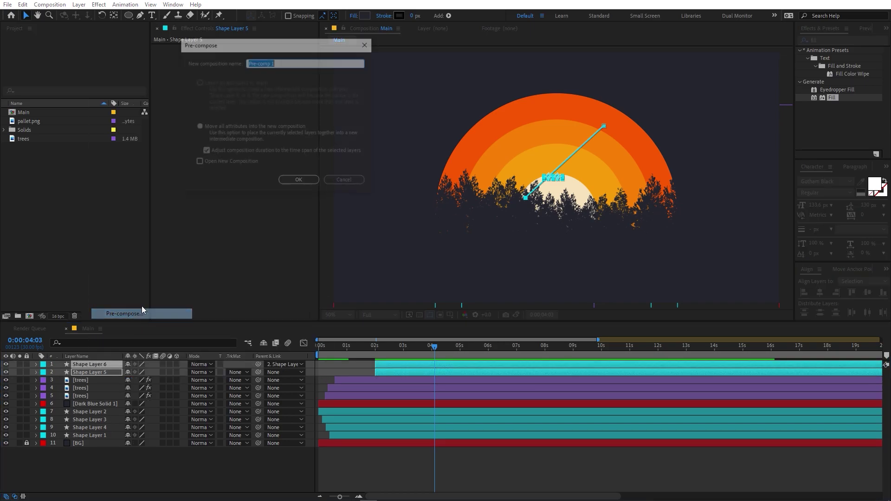
text(Bird)
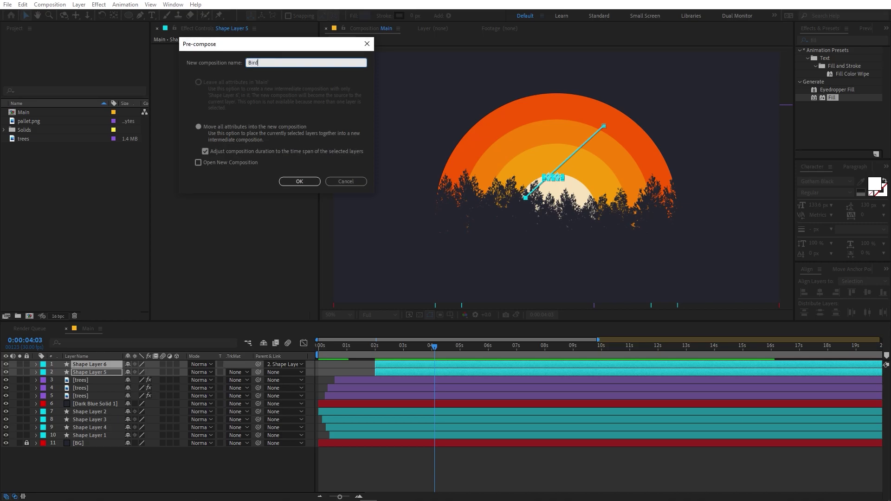
key(Return)
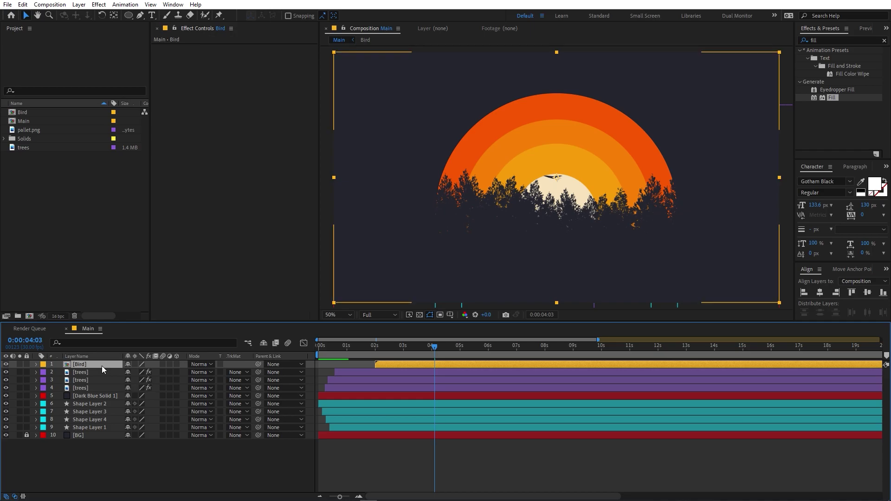
- Duplicate the Bird layer, scale the copy to about 70.9%, and place it slightly below and left of the original bird
key(ctrl+d)
scroll(548, 179, up, 2)
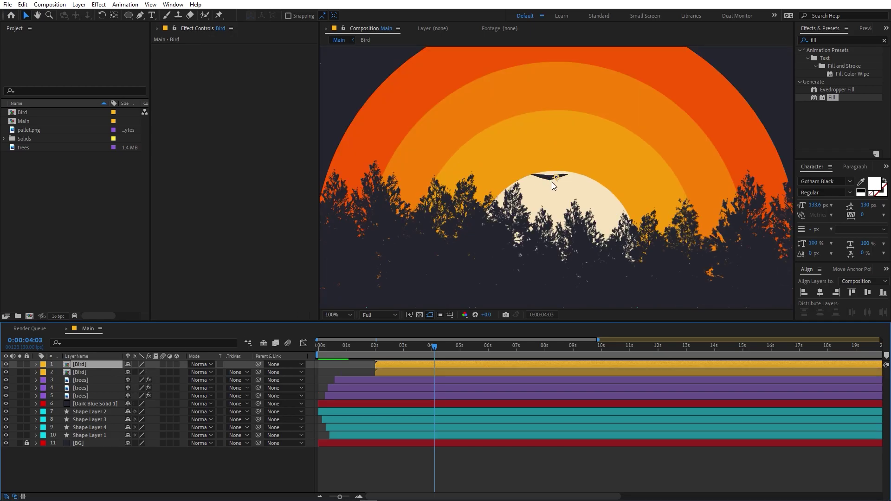
drag(546, 179, 533, 205)
key(s)
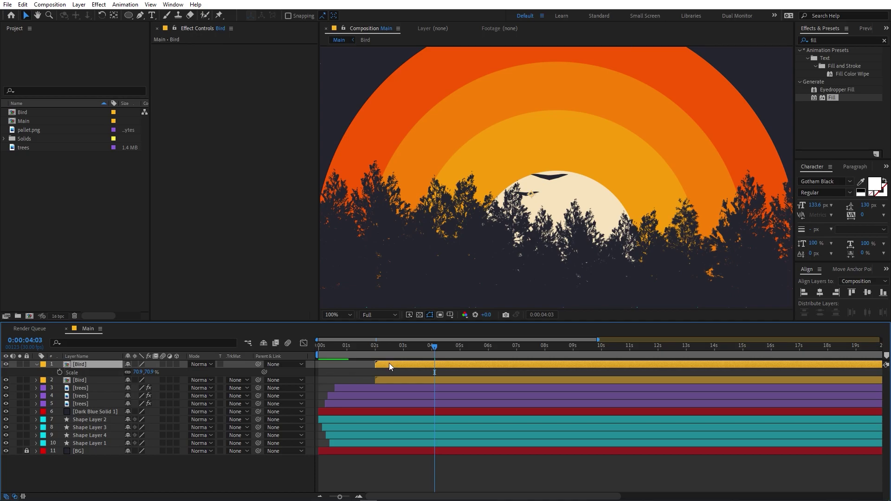
- Shift the smaller Bird copy about 0.4 seconds earlier in time and preview both birds from the start of Main
drag(389, 363, 378, 363)
key(space)
scroll(557, 209, down, 2)
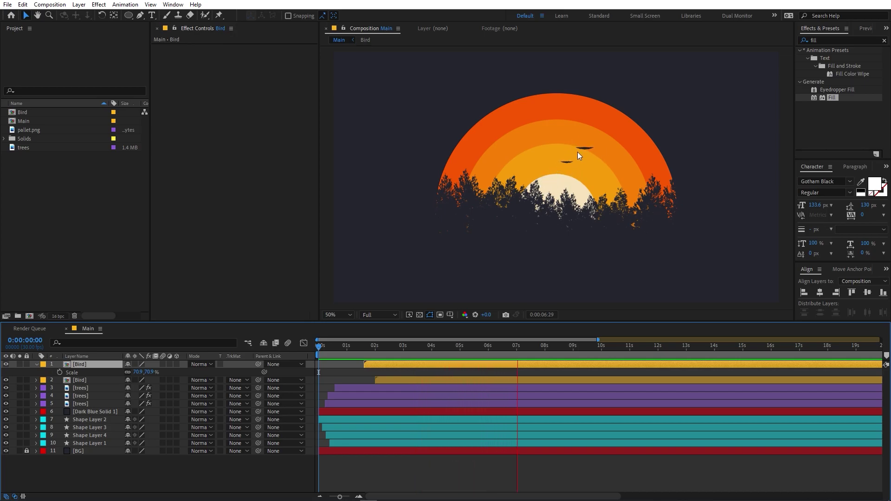
- End Main's work area just past 8 seconds and play the animation from the beginning
drag(551, 352, 313, 361)
key(n)
key(space)
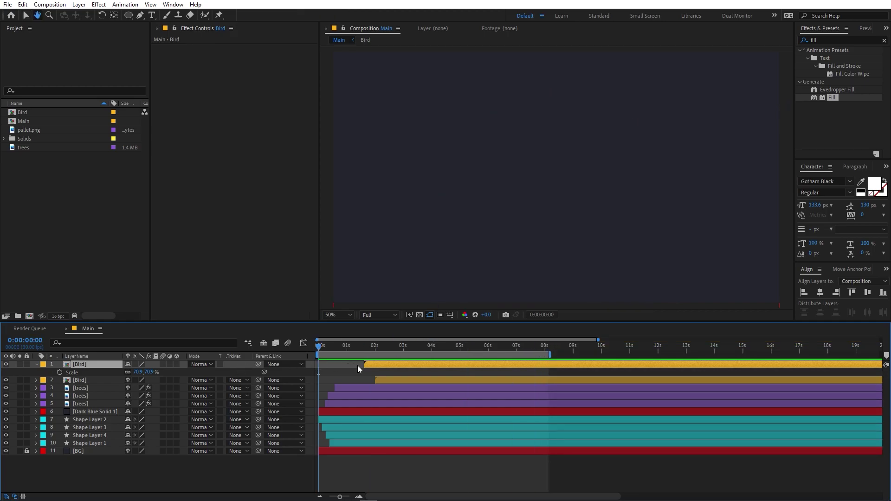